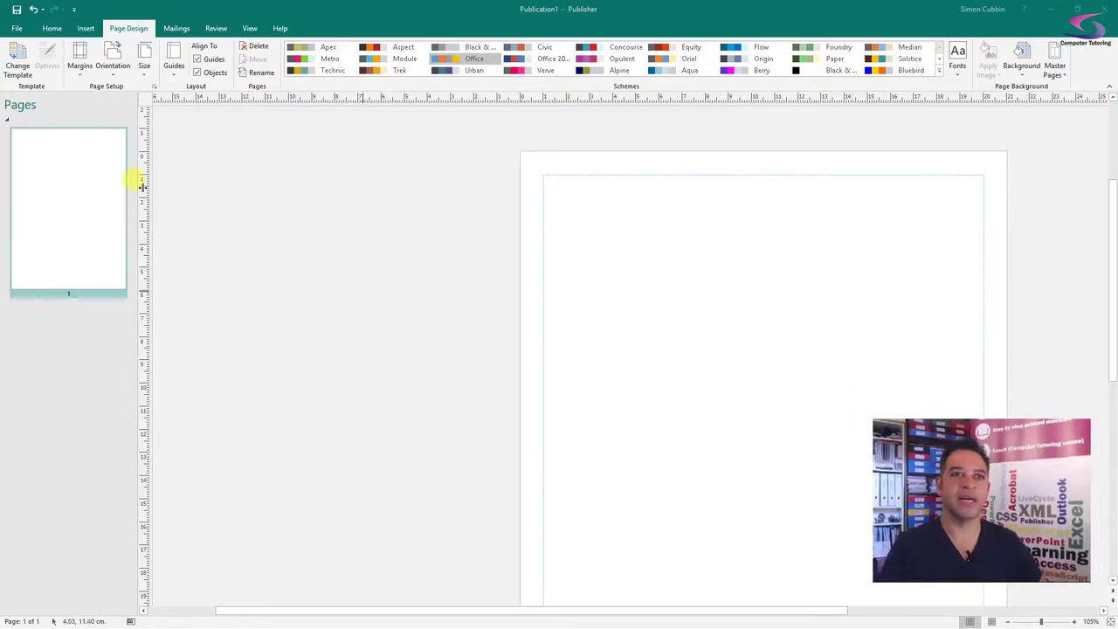
# Apply the built-in ruler guides for a two-column layout with a heading to the page.
pyautogui.click(52, 28)
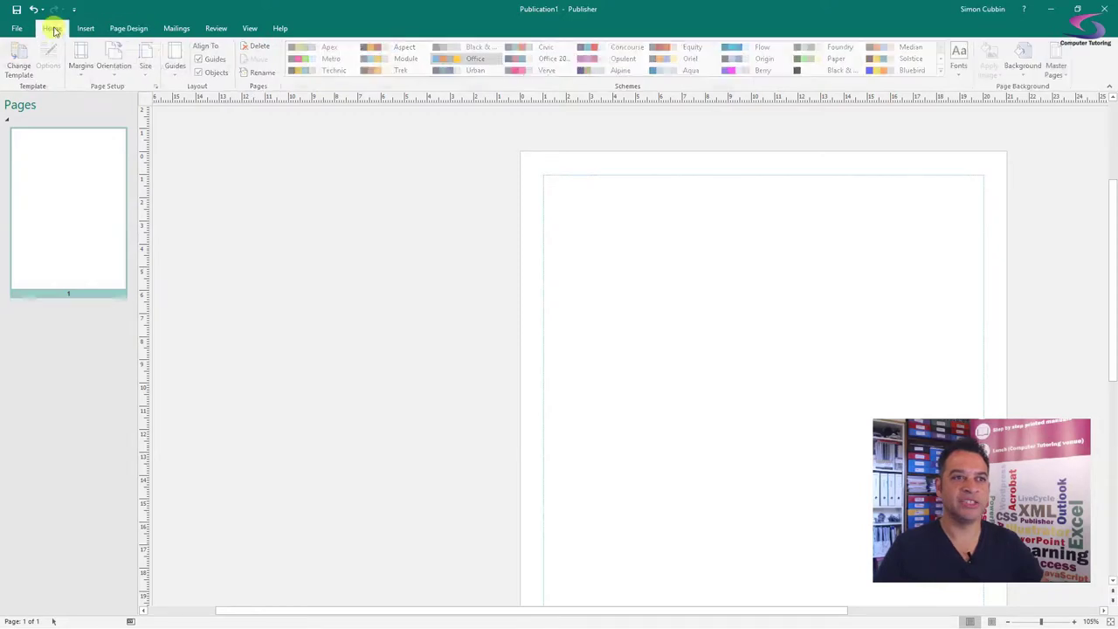
pyautogui.click(129, 28)
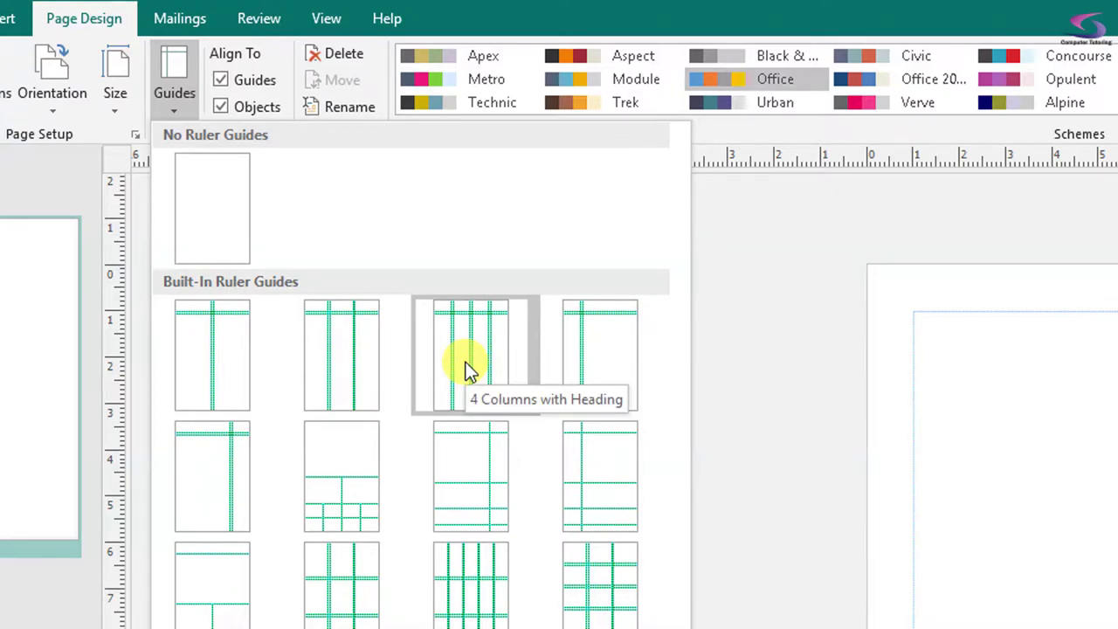
pyautogui.click(256, 353)
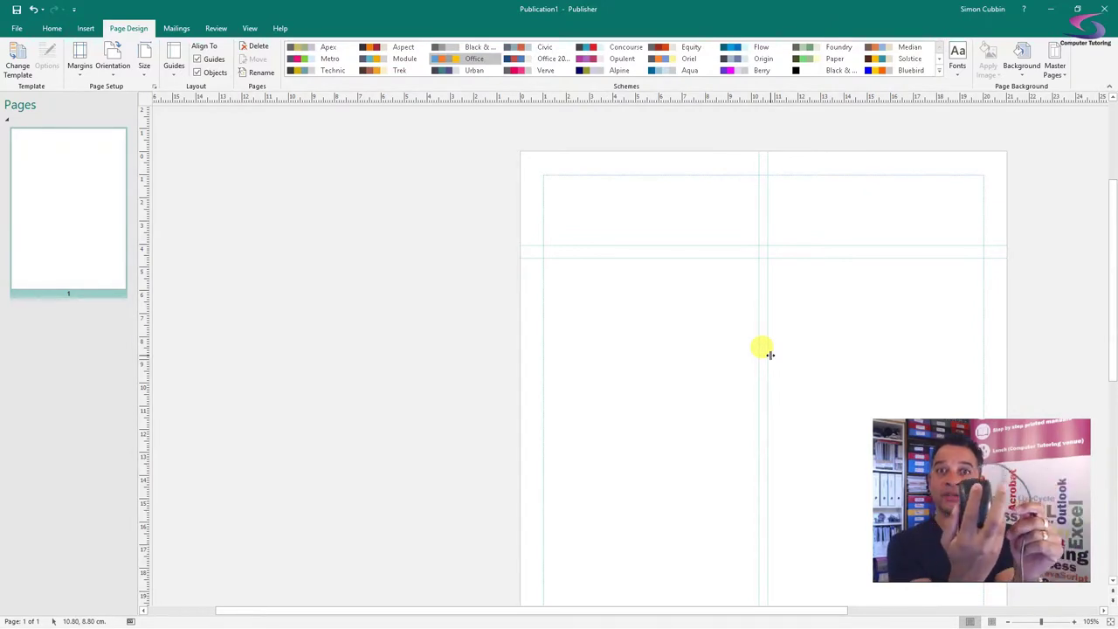
pyautogui.scroll(-1, 769, 354)
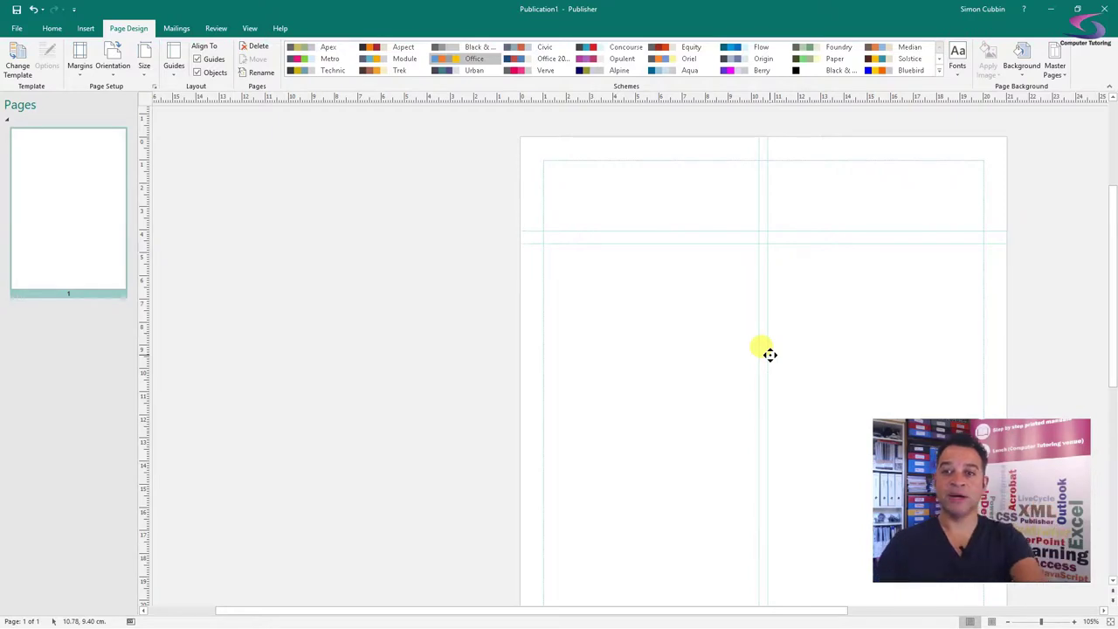
pyautogui.hscroll(-3, 449, 291)
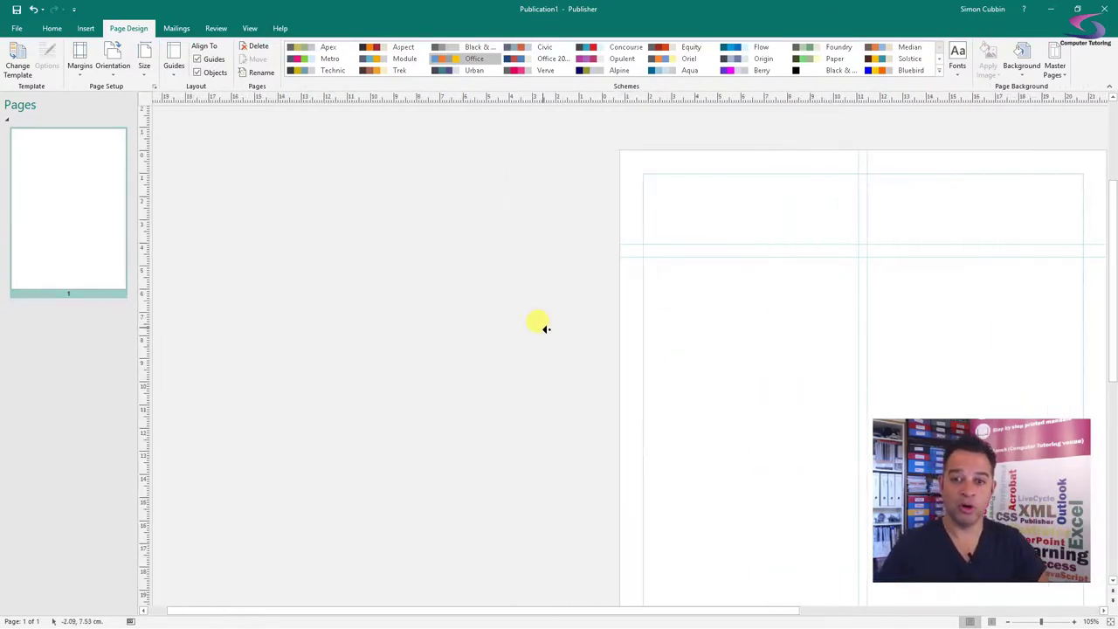
pyautogui.scroll(2, 666, 187)
pyautogui.hscroll(5, 953, 361)
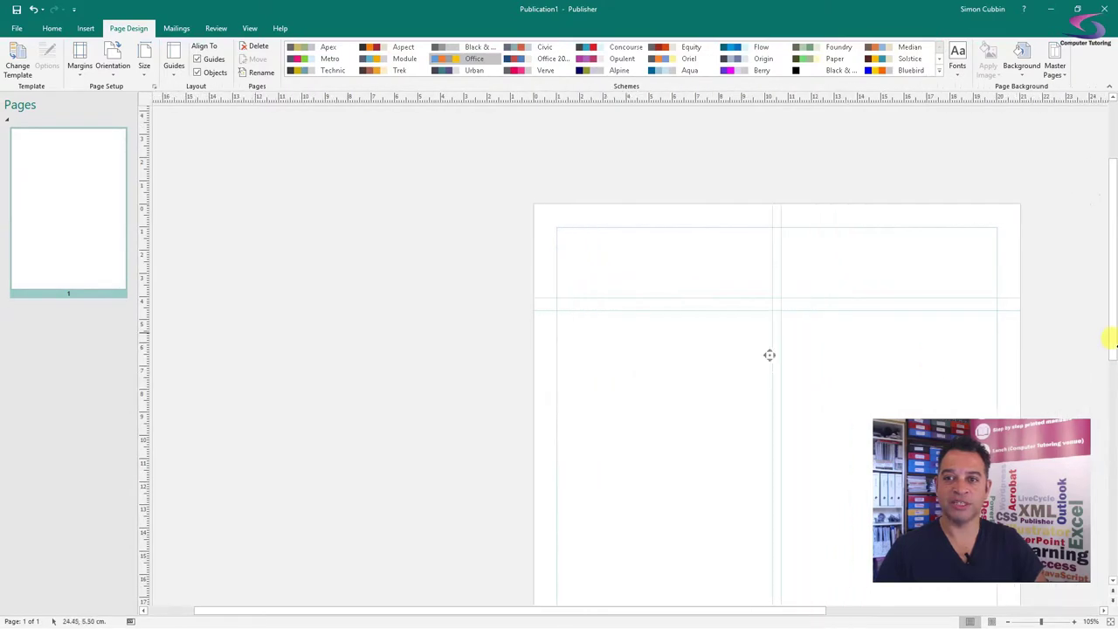
pyautogui.middleClick(768, 355)
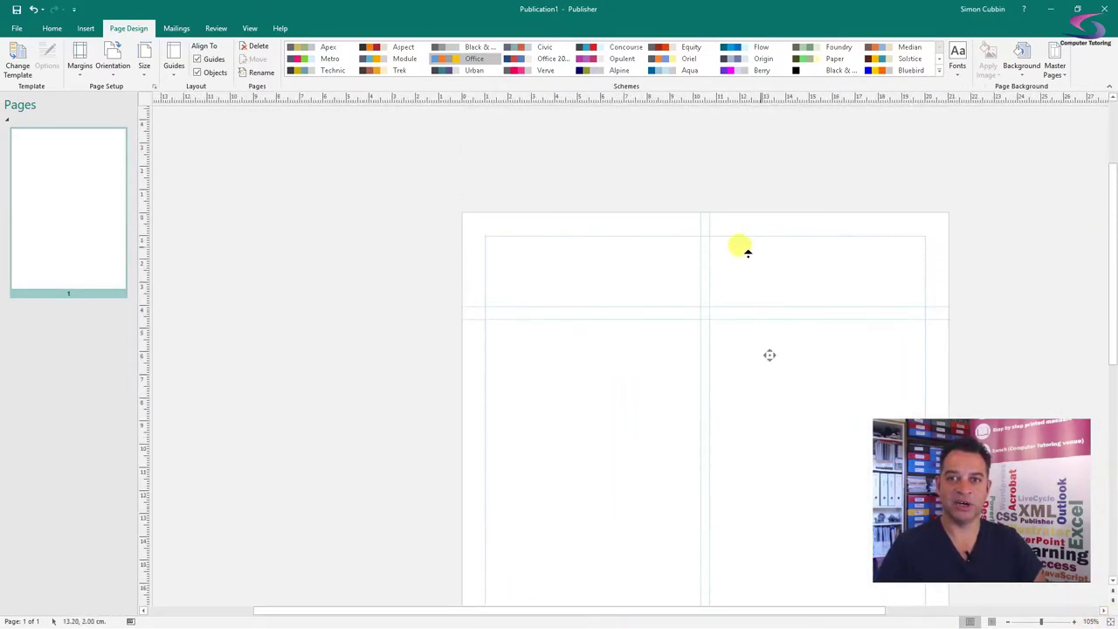
pyautogui.click(698, 368)
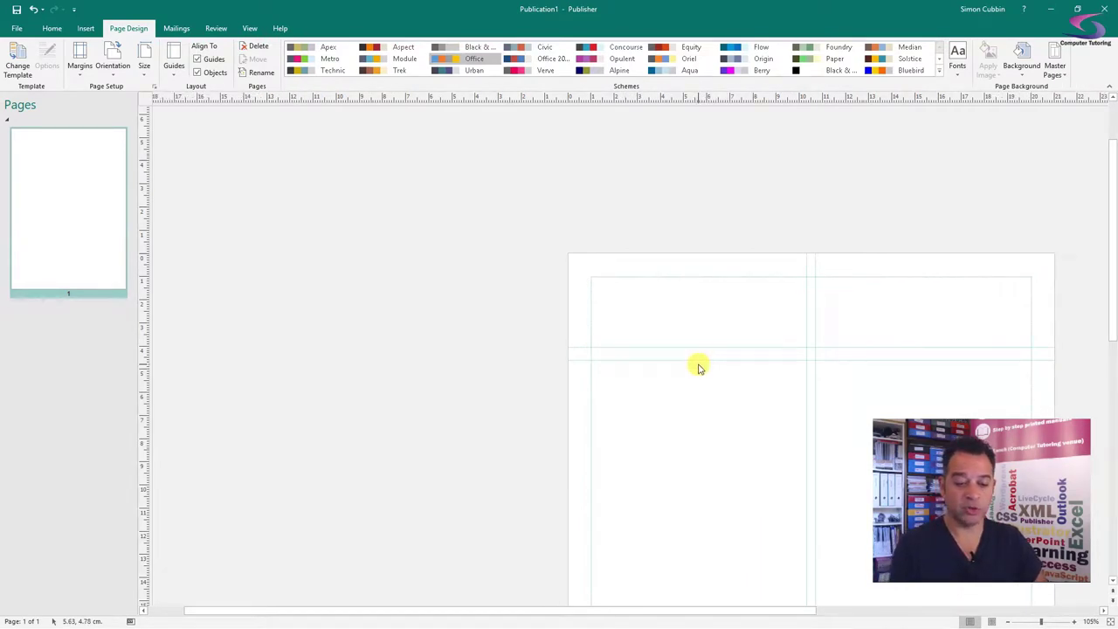
# Fit the whole page in view and add a vertical ruler guide at about 17.8 cm.
pyautogui.hotkey('ctrl', 'shift', 'l')
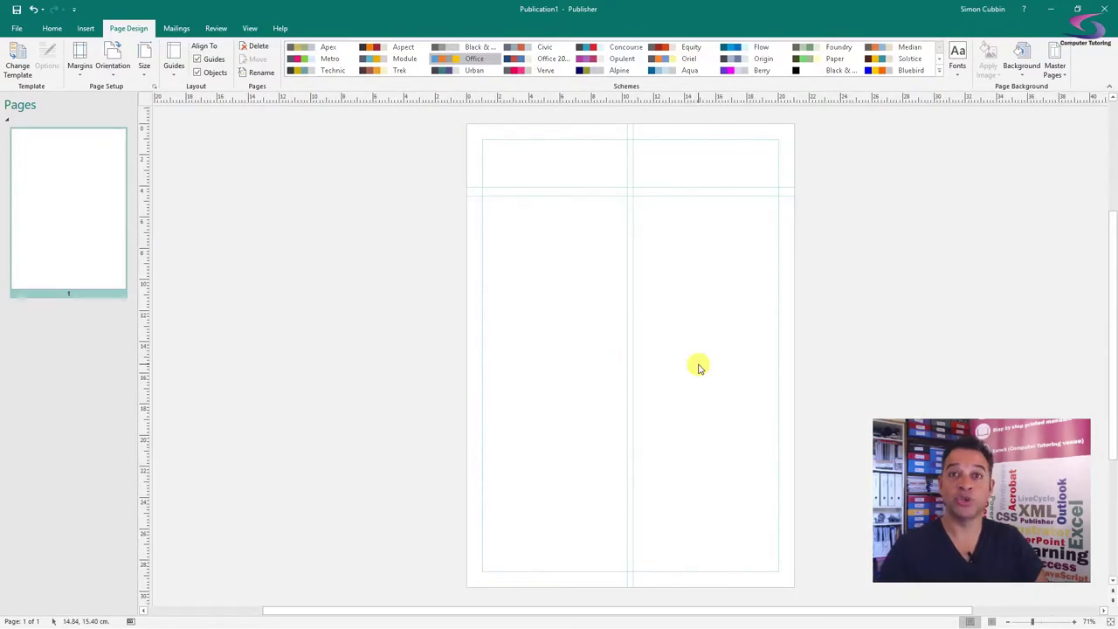
pyautogui.click(249, 28)
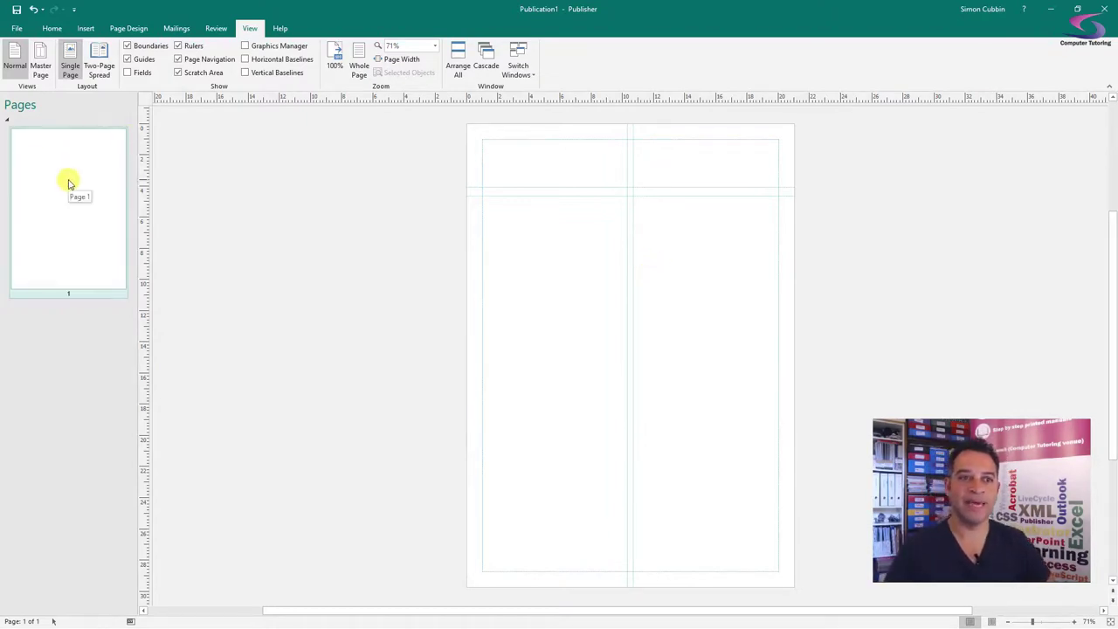
pyautogui.moveTo(142, 171); pyautogui.dragTo(743, 206)
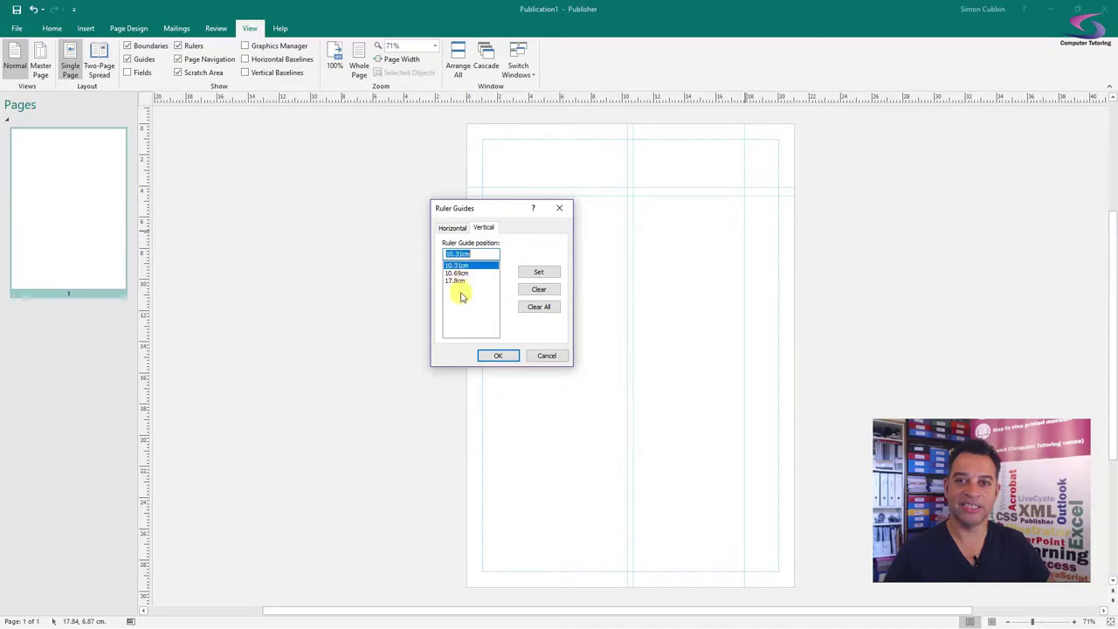
# Replace the 17.8 cm vertical ruler guide with one positioned at exactly 18 cm.
pyautogui.click(464, 265)
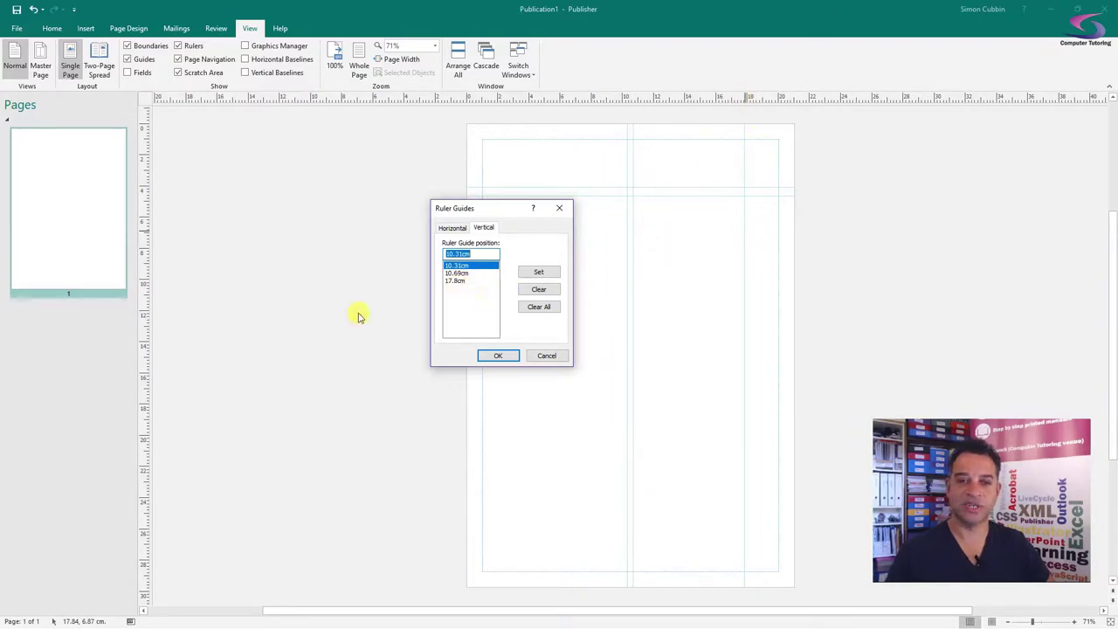
pyautogui.click(460, 281)
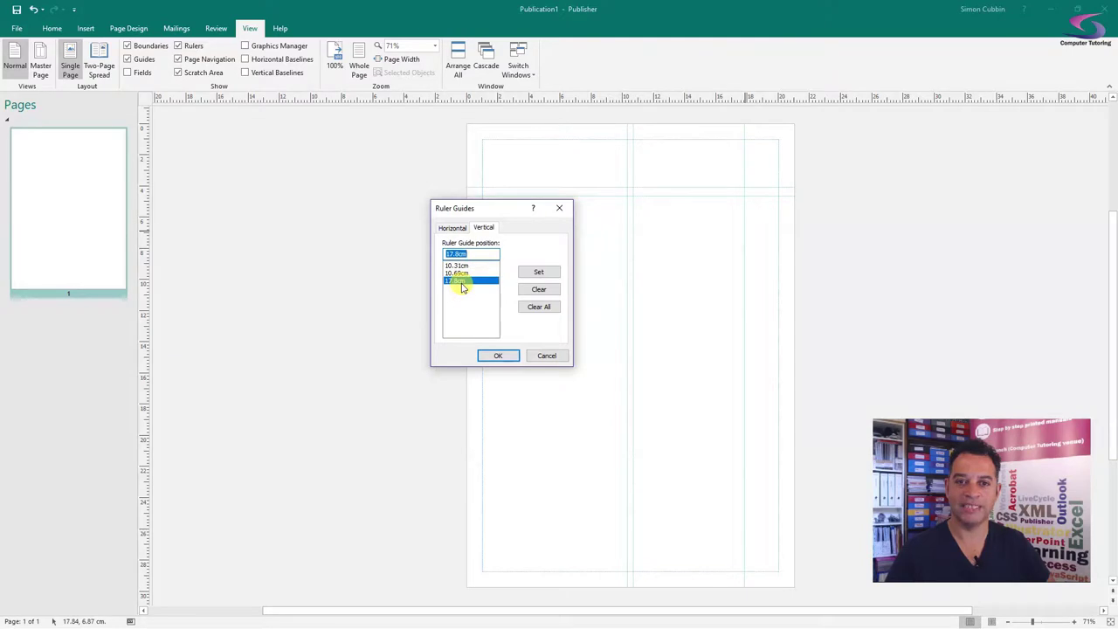
pyautogui.write('18')
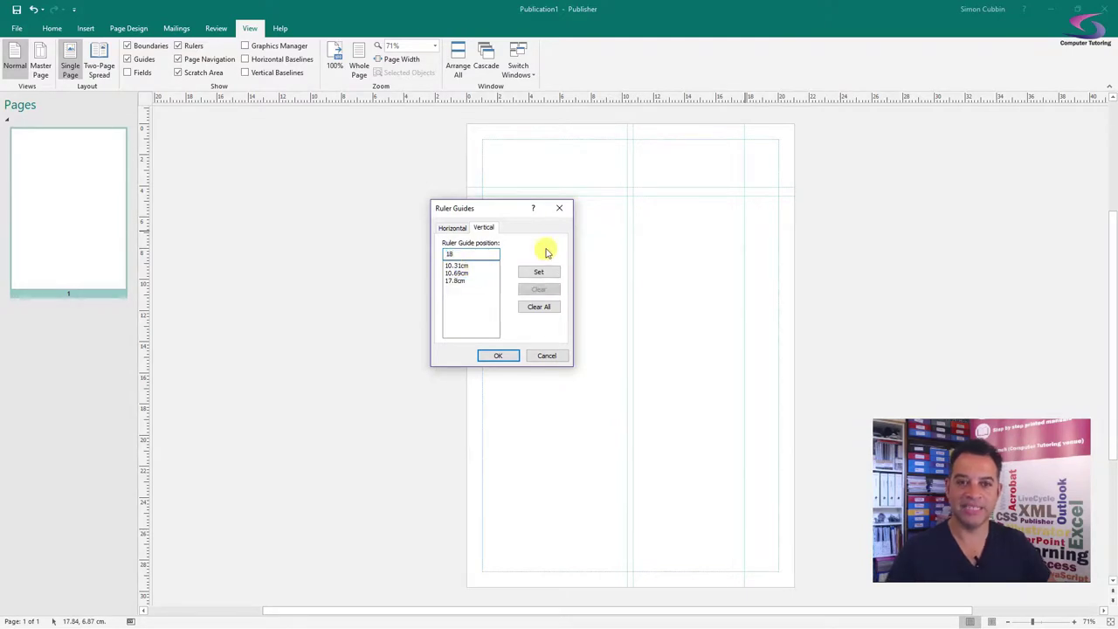
pyautogui.click(539, 271)
pyautogui.click(471, 280)
pyautogui.click(538, 289)
pyautogui.click(497, 357)
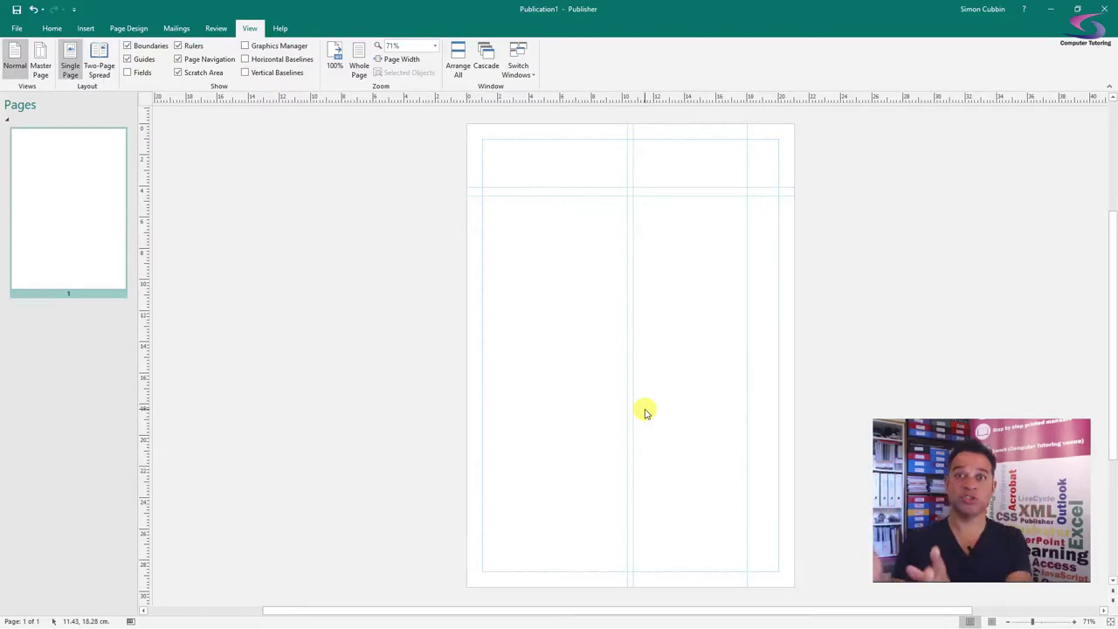
# Draw a full-height rectangle about 2.95 cm wide and 29.81 cm high between the 18 cm guide and the page's right edge.
pyautogui.click(89, 29)
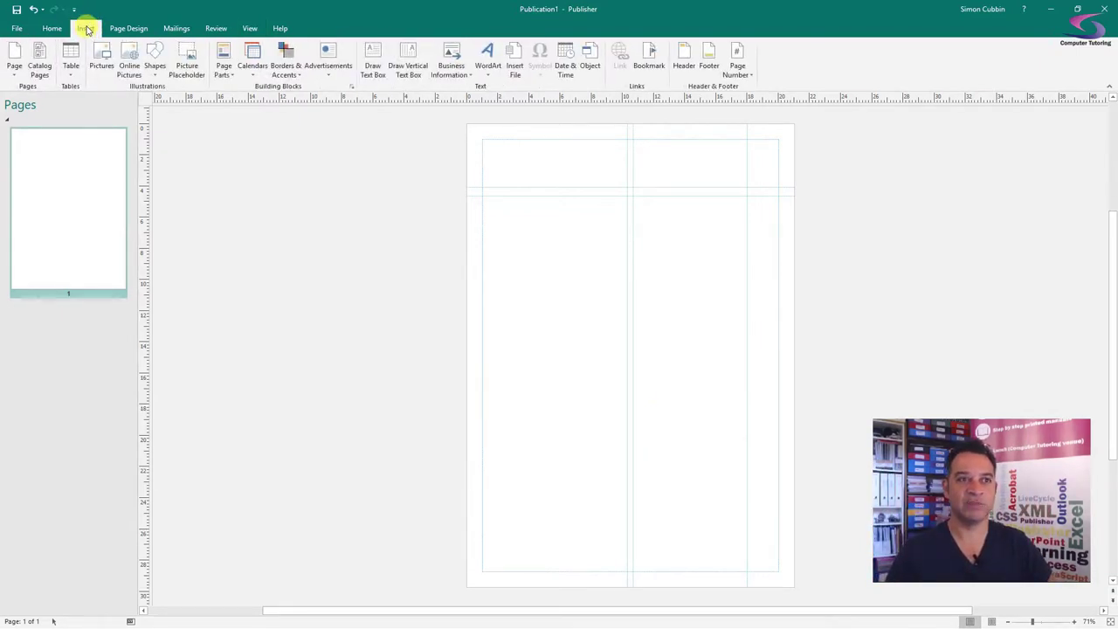
pyautogui.click(155, 65)
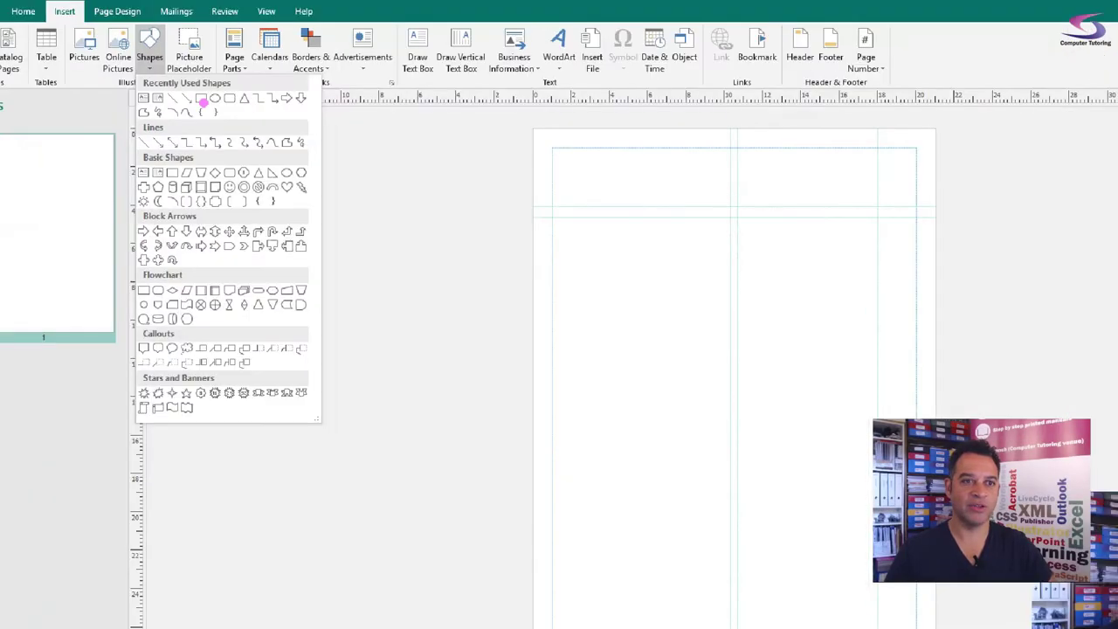
pyautogui.click(268, 132)
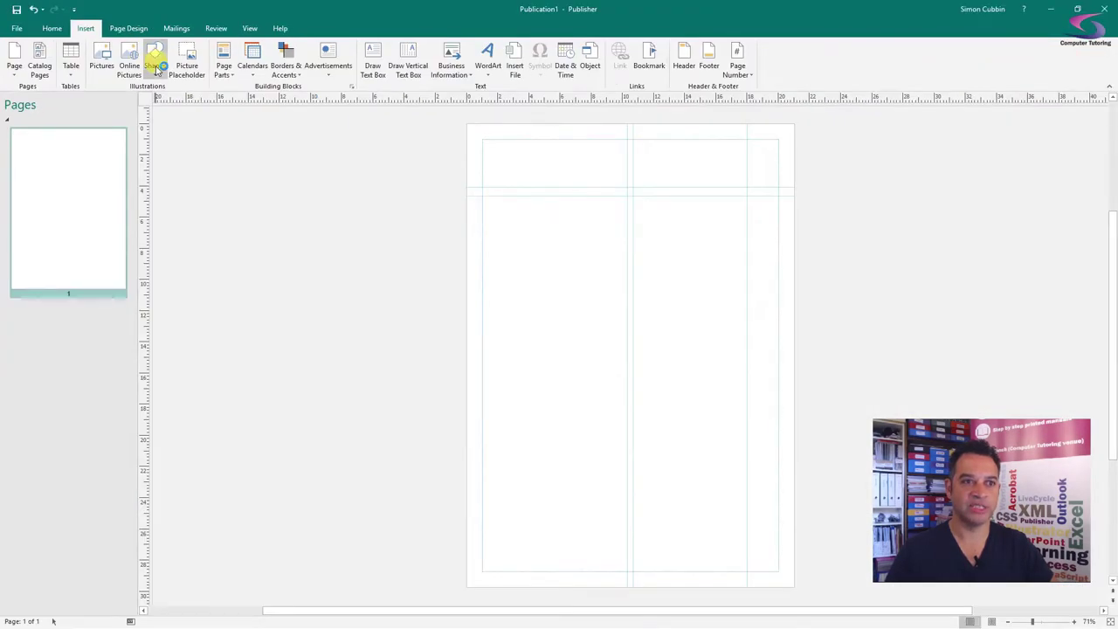
pyautogui.click(155, 58)
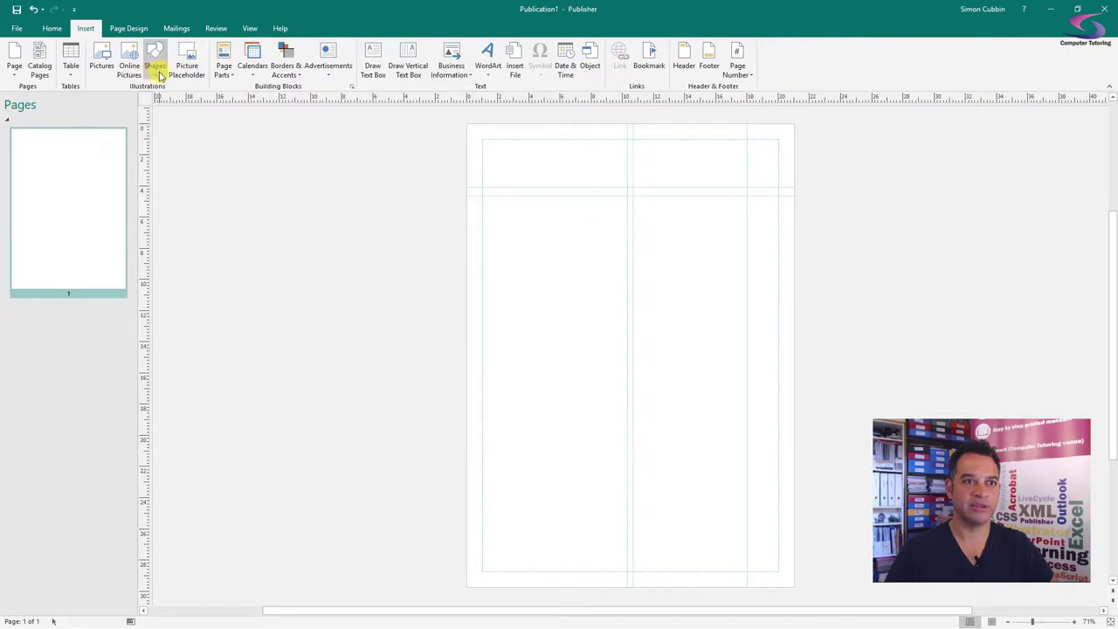
pyautogui.click(69, 9)
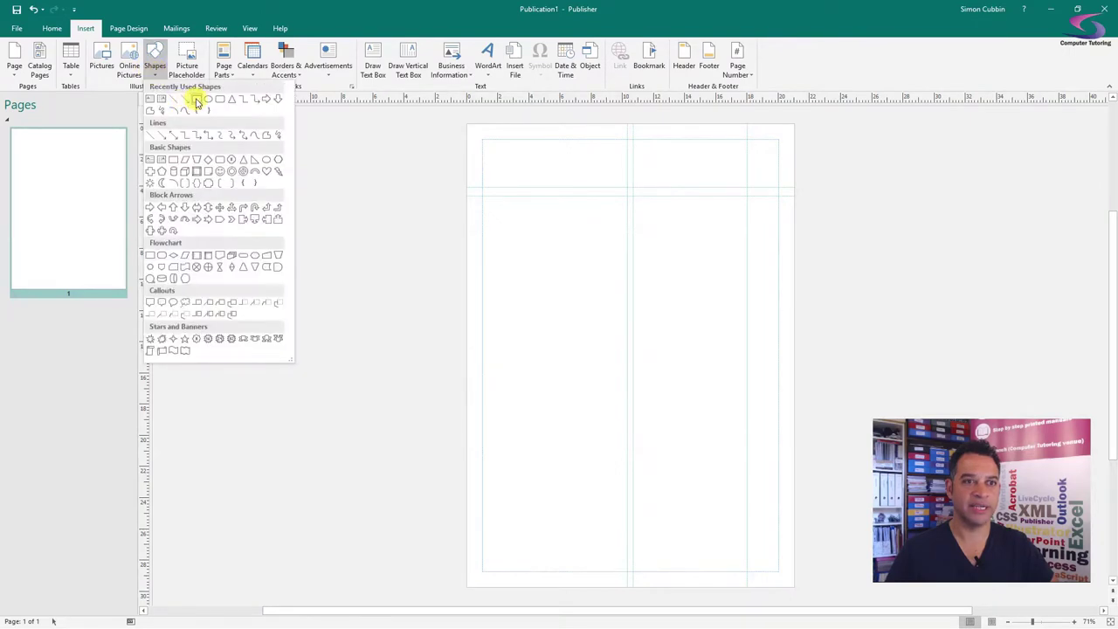
pyautogui.click(197, 99)
pyautogui.moveTo(747, 124)
pyautogui.mouseDown()
pyautogui.moveTo(811, 516)
pyautogui.moveTo(792, 587)
pyautogui.mouseUp()
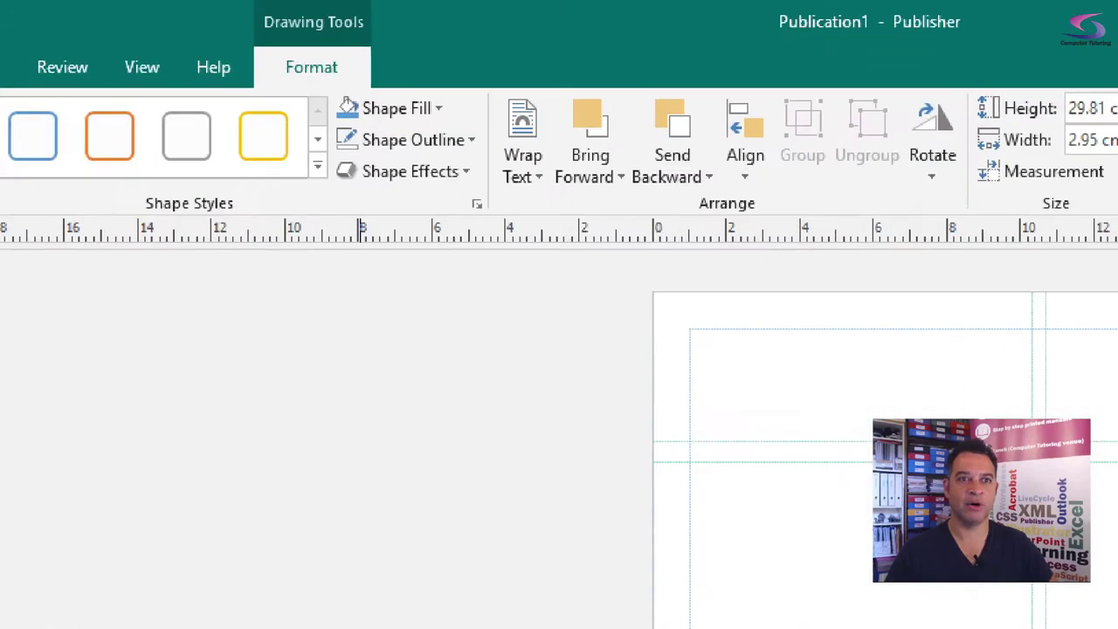
# Remove the outline from the blue rectangle.
pyautogui.click(334, 25)
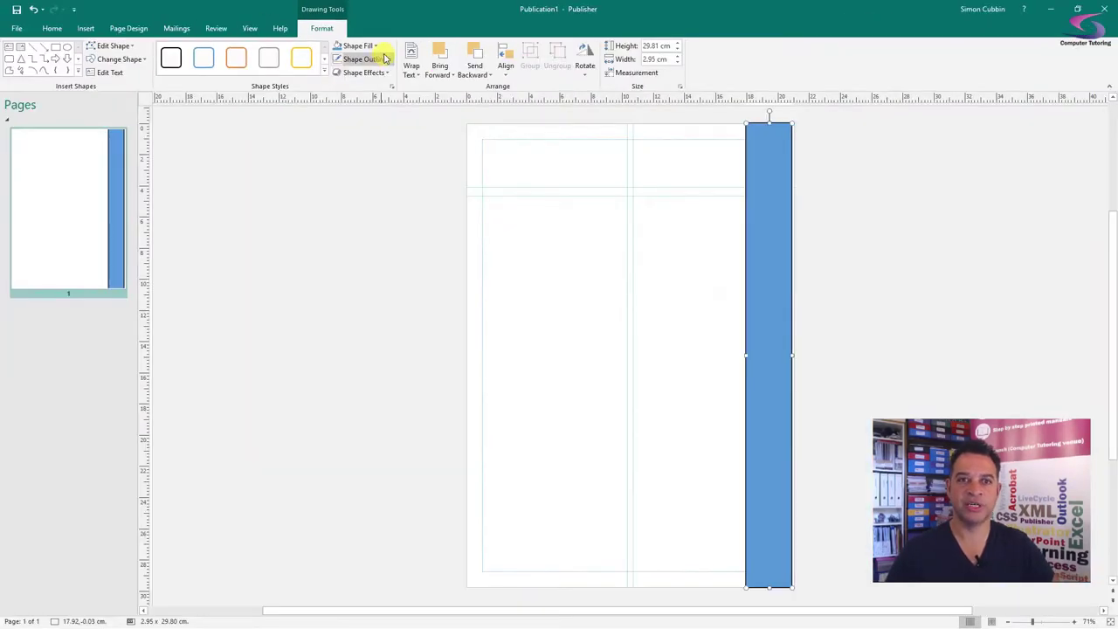
pyautogui.click(546, 179)
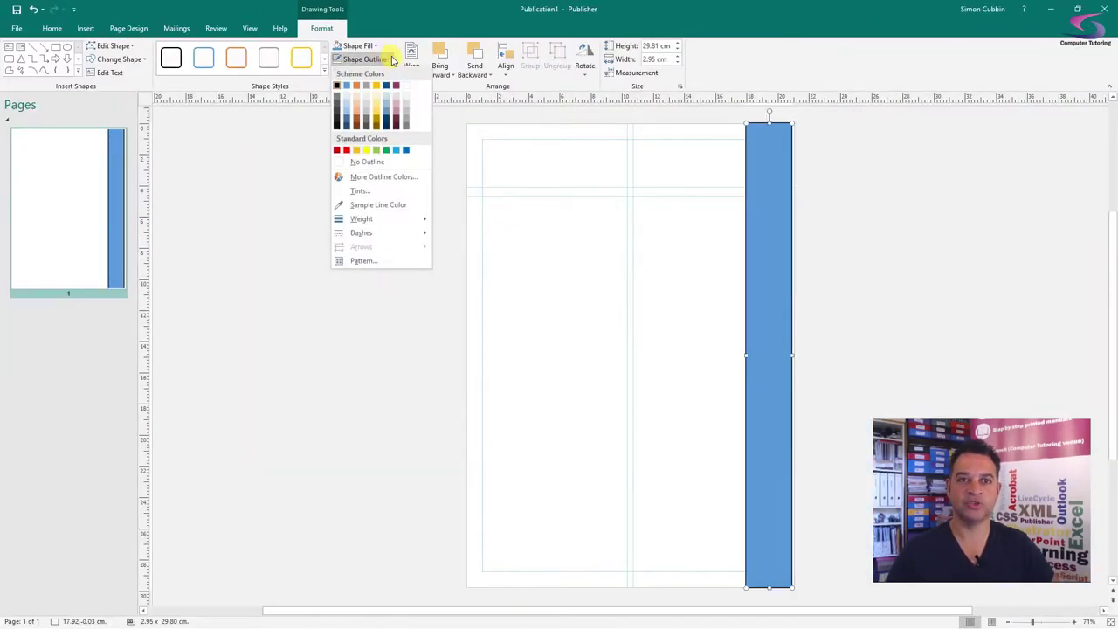
pyautogui.click(373, 163)
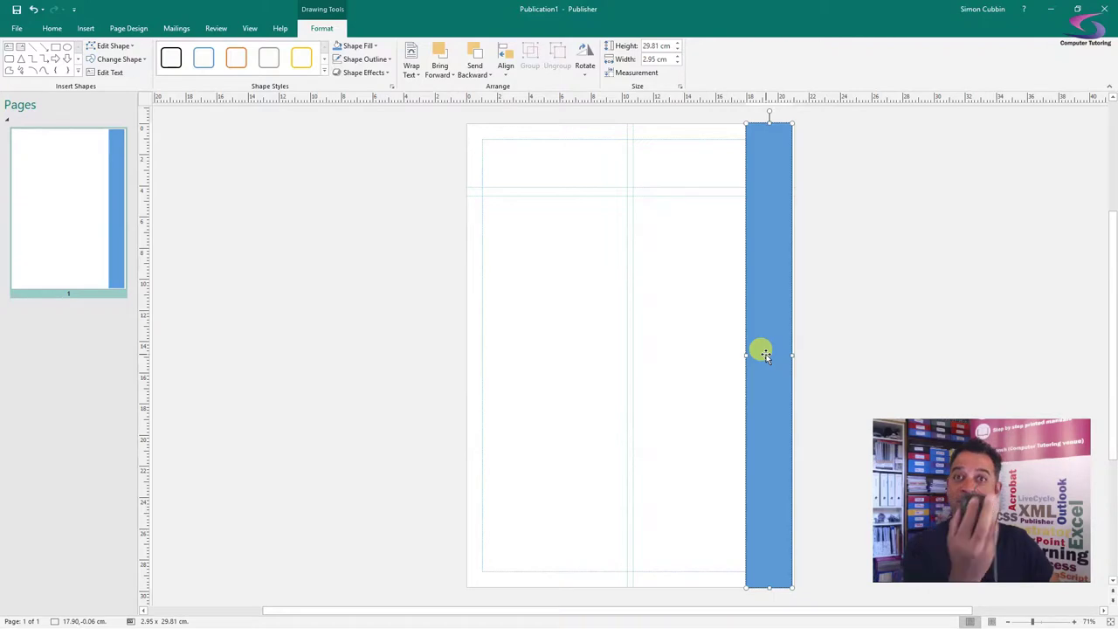
# Adjust the rectangle's left edge to meet the 18 cm guide, making it about 2.83 cm wide.
pyautogui.scroll(5, 765, 356)
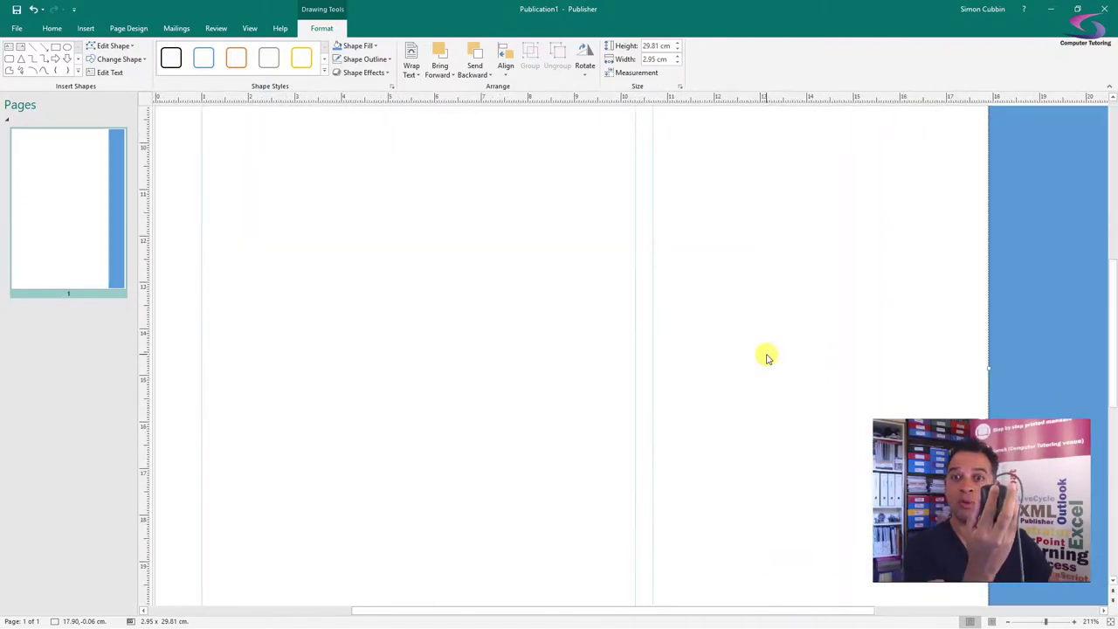
pyautogui.scroll(-7, 765, 356)
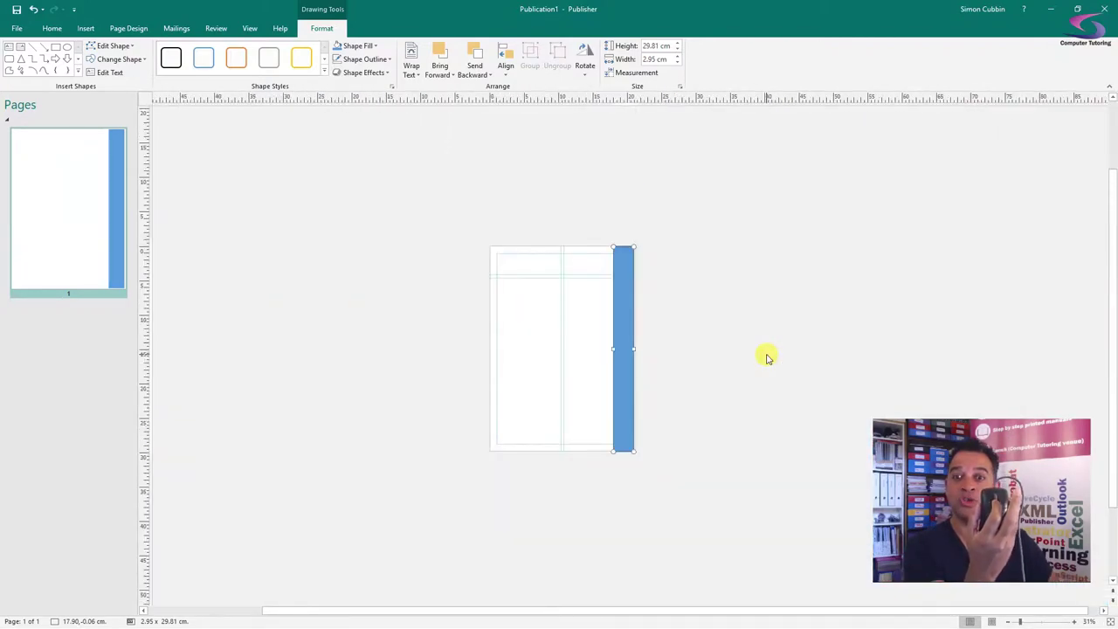
pyautogui.scroll(8, 765, 357)
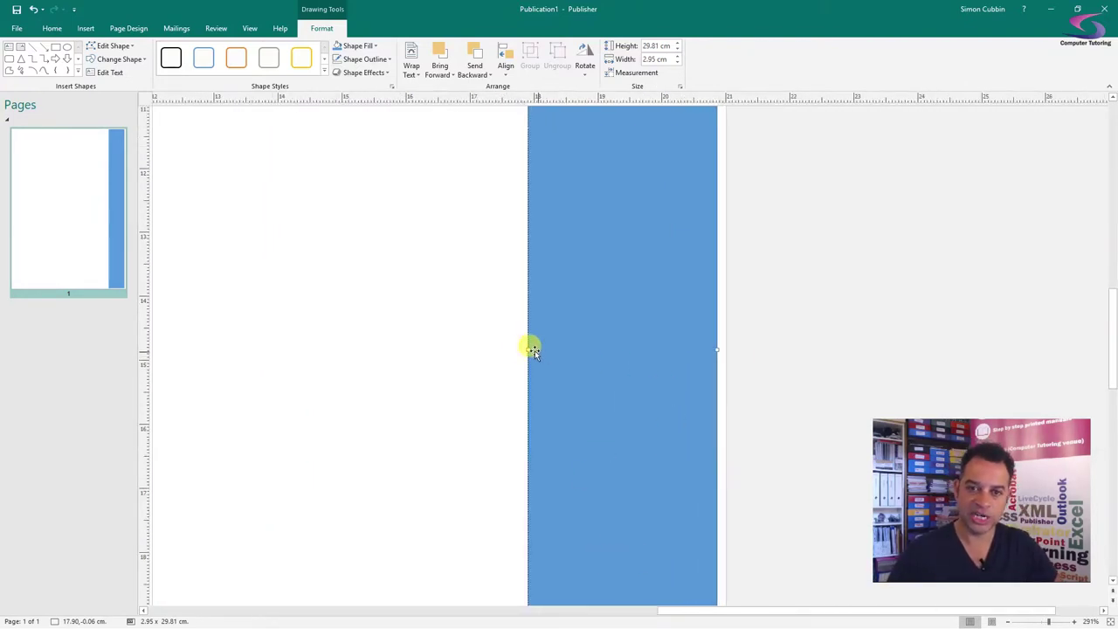
pyautogui.moveTo(531, 349); pyautogui.dragTo(574, 348)
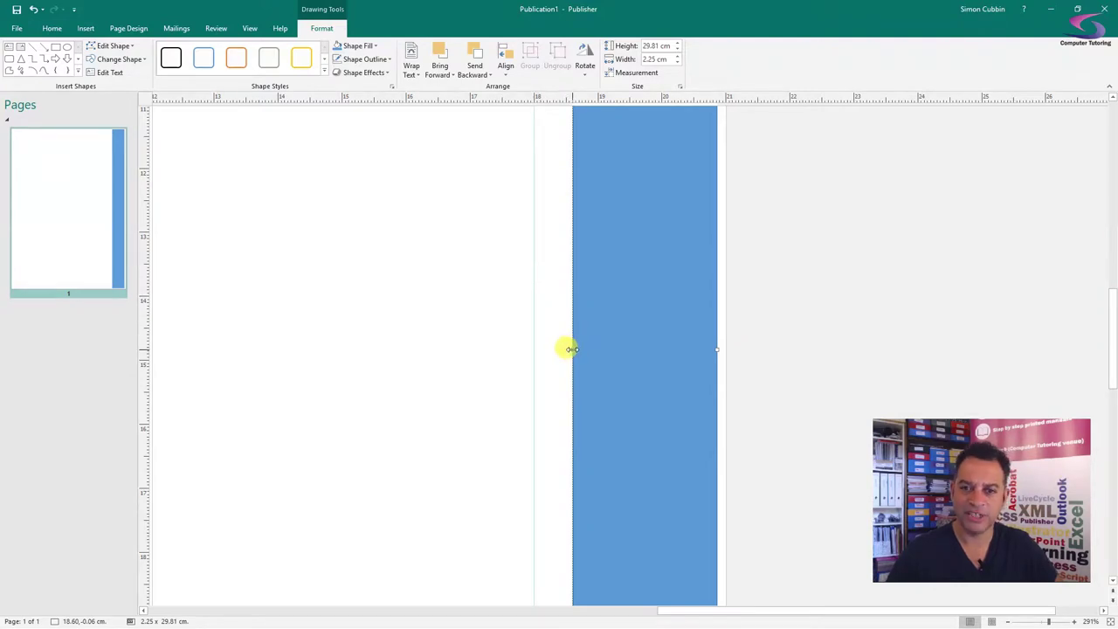
pyautogui.moveTo(571, 350); pyautogui.dragTo(534, 350)
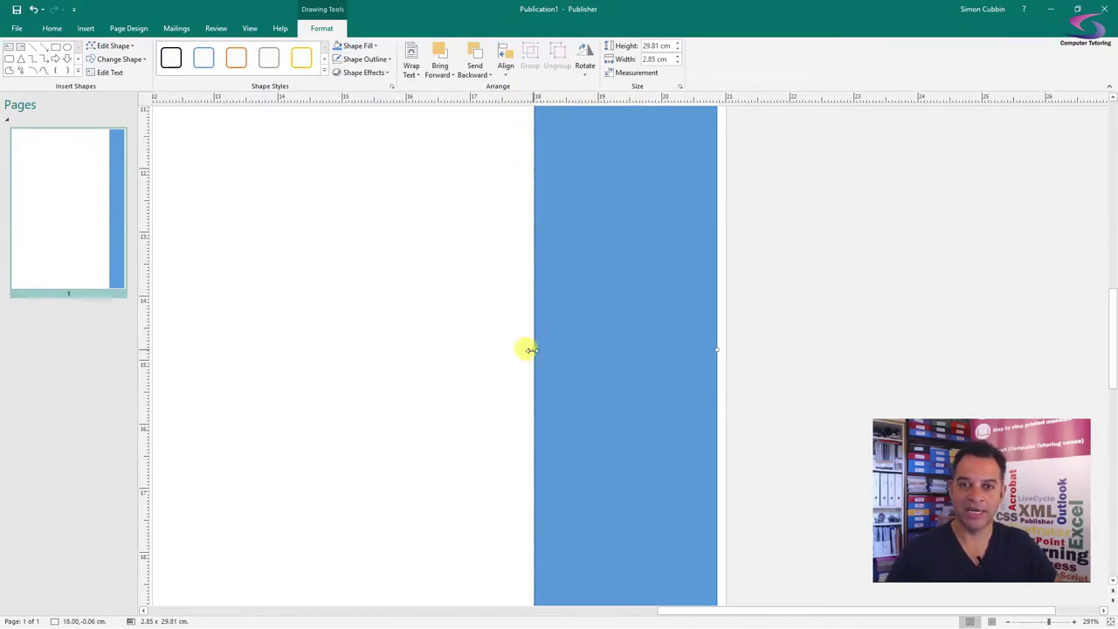
pyautogui.moveTo(534, 350); pyautogui.dragTo(561, 353)
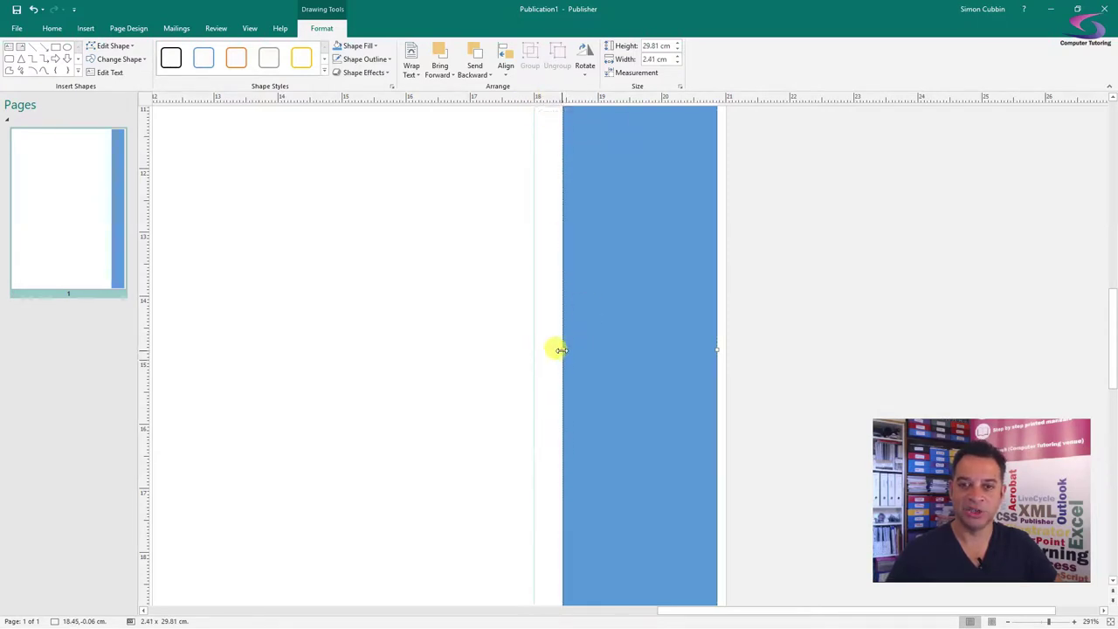
pyautogui.moveTo(562, 350); pyautogui.dragTo(534, 345)
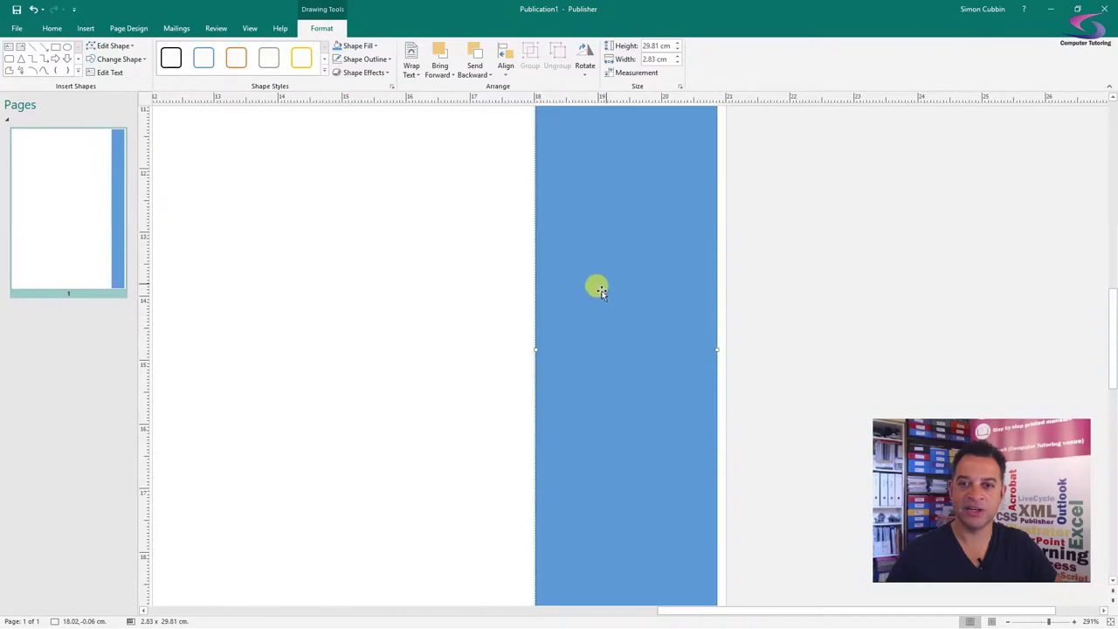
# Set the rectangle's horizontal position to 18 cm using the exact measurement settings.
pyautogui.click(629, 74)
pyautogui.moveTo(990, 128); pyautogui.dragTo(769, 128)
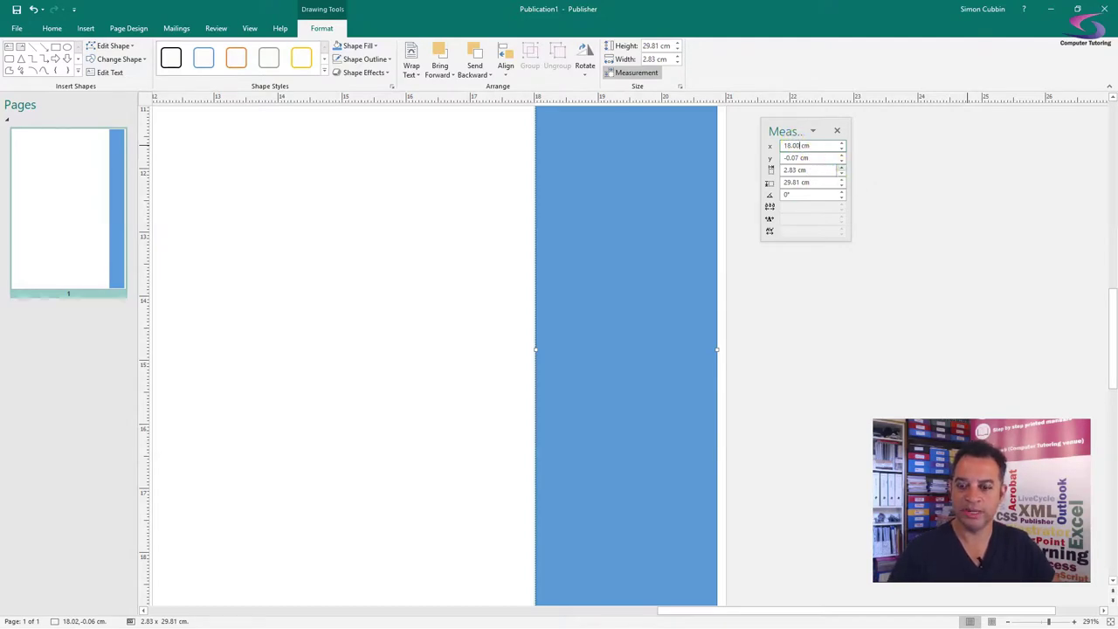
pyautogui.press('Return')
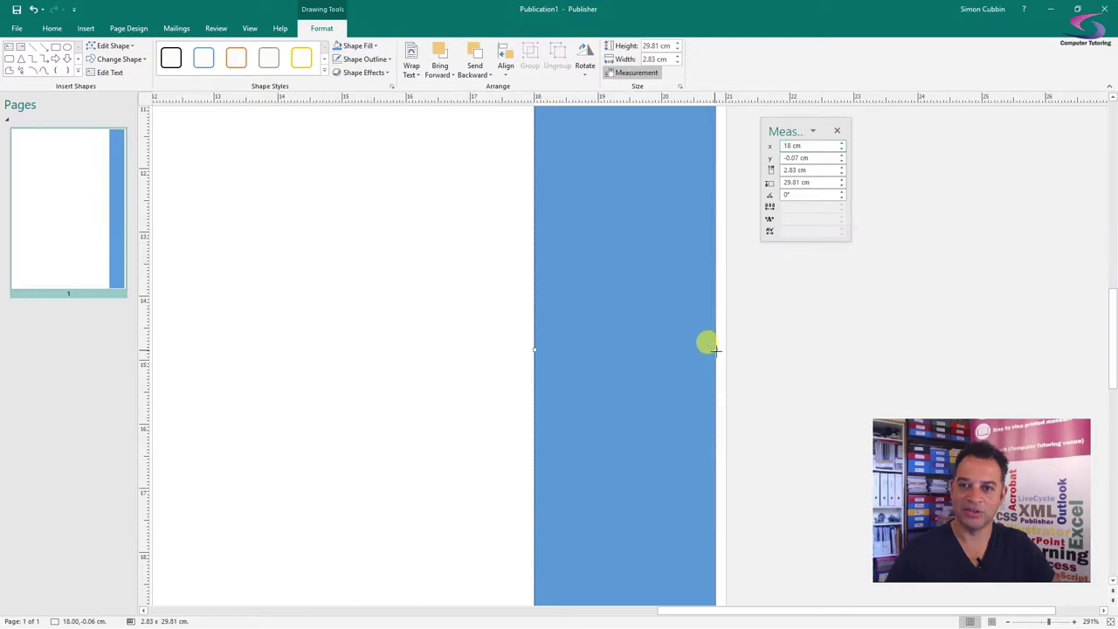
# Extend the rectangle's right edge just past the page edge, to a width of about 3.06 cm.
pyautogui.moveTo(714, 349); pyautogui.dragTo(724, 350)
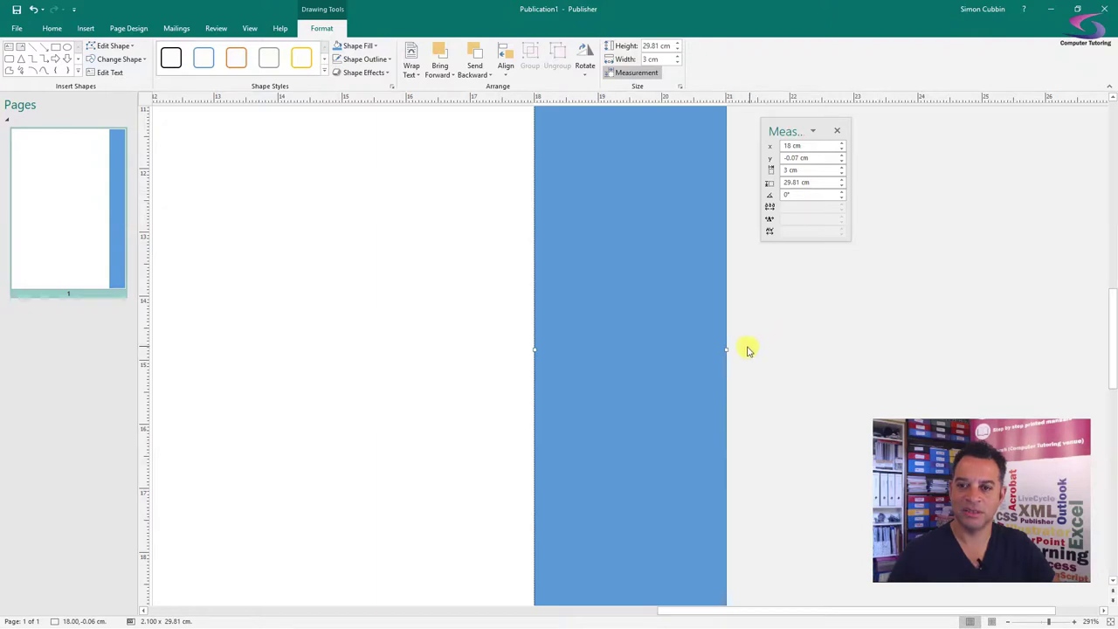
pyautogui.moveTo(726, 350)
pyautogui.mouseDown()
pyautogui.moveTo(713, 348)
pyautogui.moveTo(728, 349)
pyautogui.mouseUp()
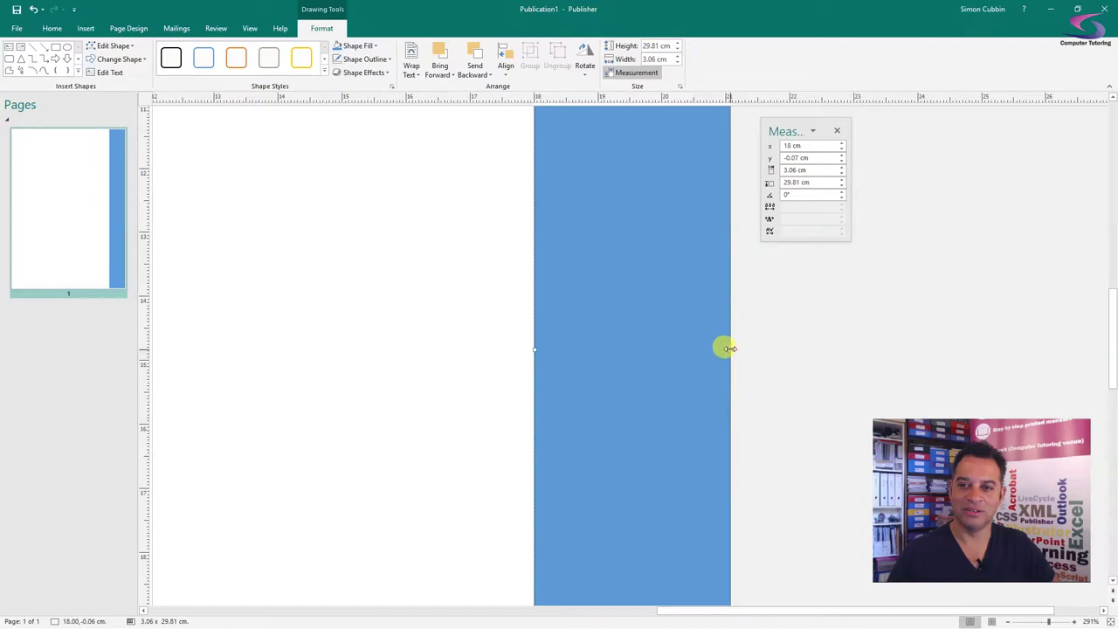
# Nudge the blue rectangle's right edge outward to a width of about 3.07 cm and deselect it.
pyautogui.moveTo(730, 348)
pyautogui.mouseDown()
pyautogui.moveTo(708, 340)
pyautogui.moveTo(730, 351)
pyautogui.mouseUp()
pyautogui.scroll(-5, 720, 331)
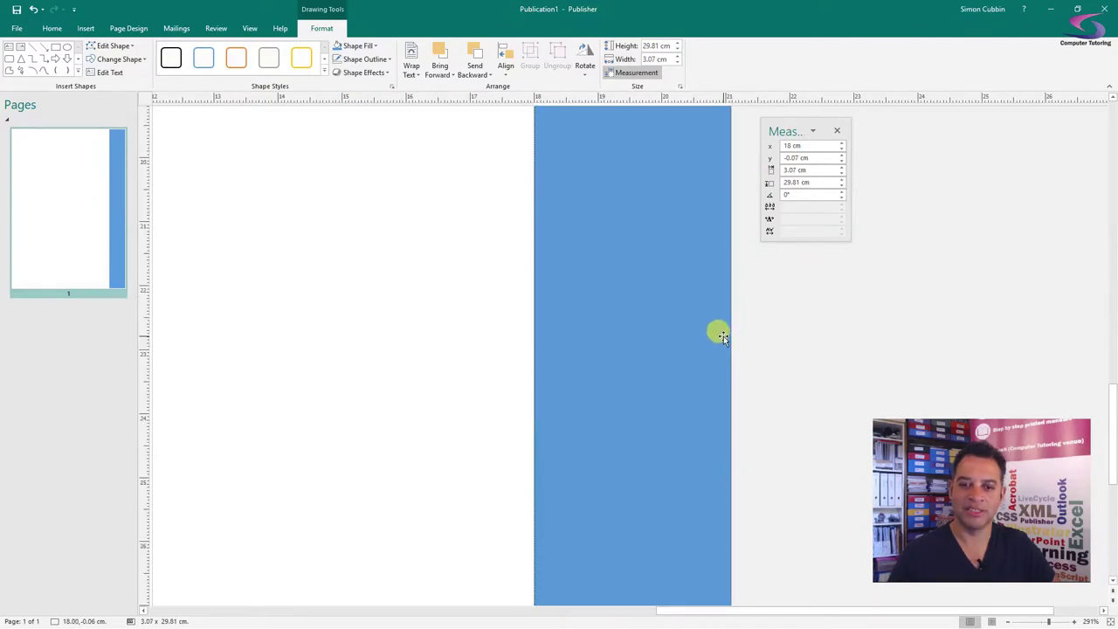
pyautogui.scroll(5, 617, 337)
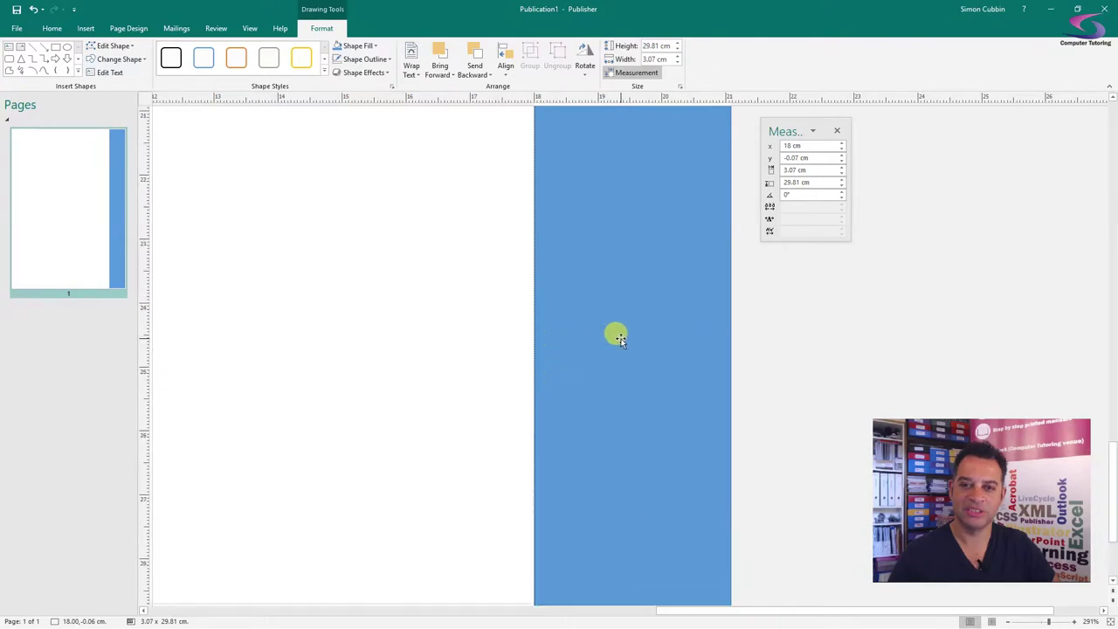
pyautogui.scroll(10, 613, 346)
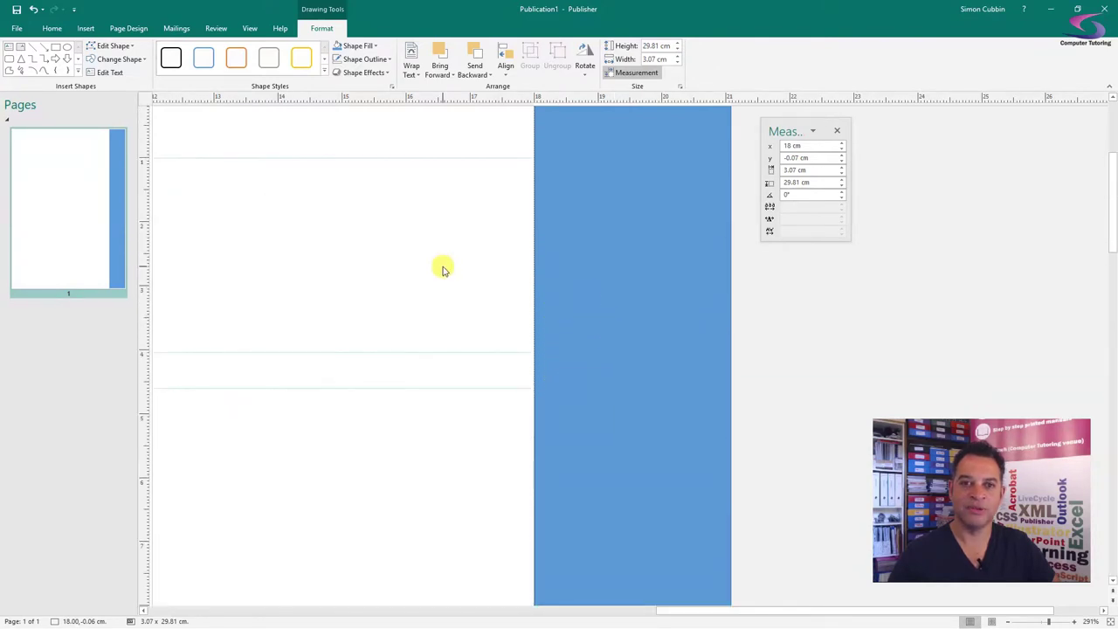
pyautogui.click(448, 267)
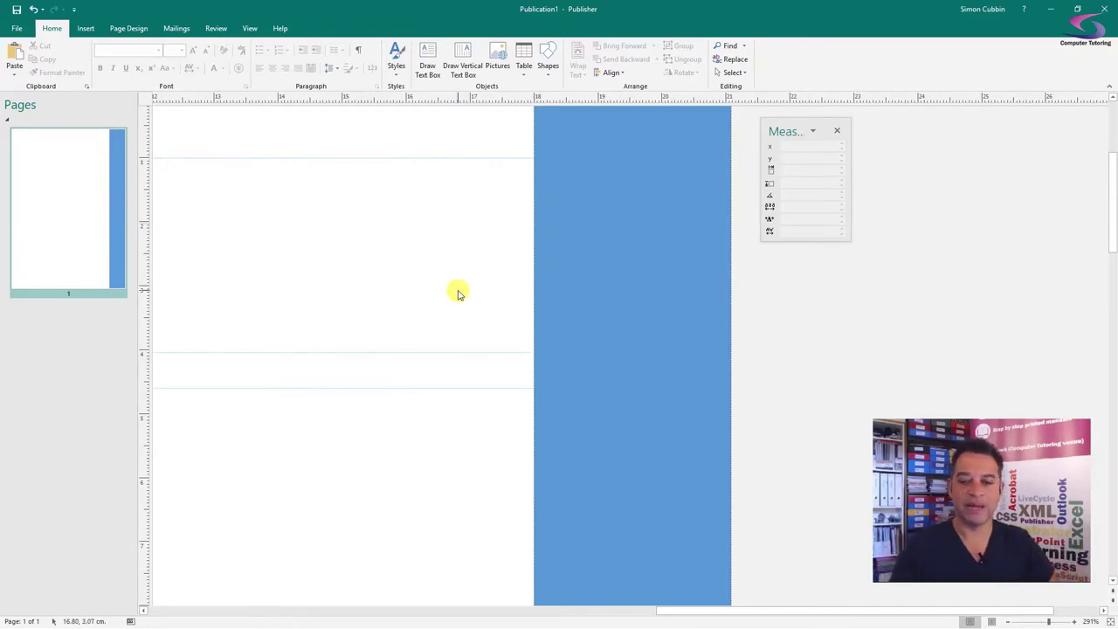
# Move the floating measurement settings clear of the page and insert an empty picture placeholder.
pyautogui.hotkey('ctrl', 'shift', 'l')
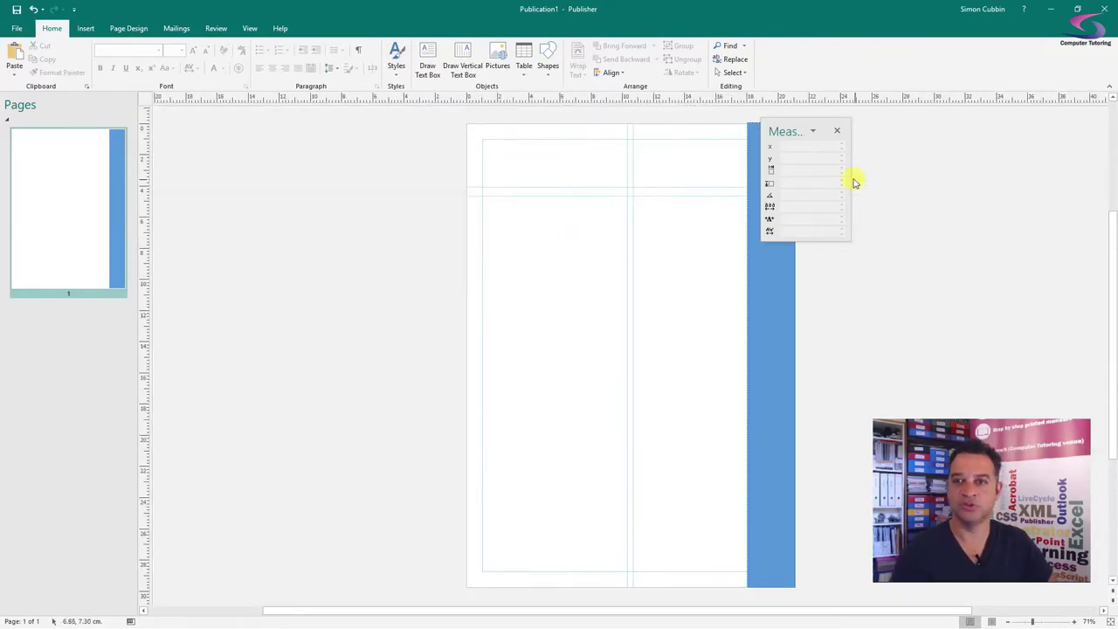
pyautogui.moveTo(762, 133); pyautogui.dragTo(996, 146)
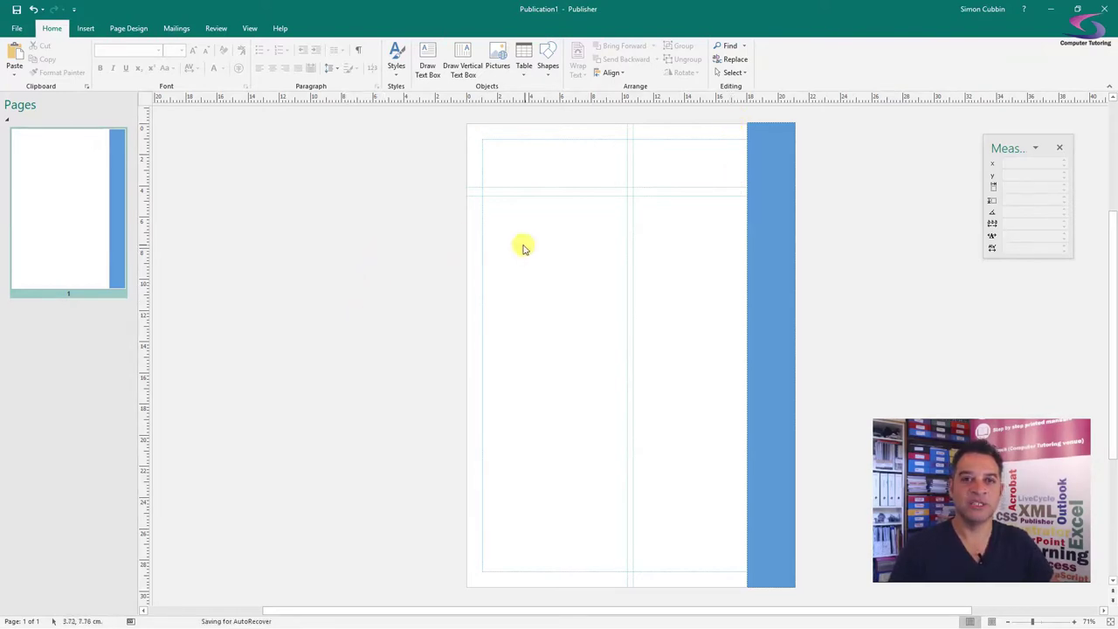
pyautogui.click(84, 29)
pyautogui.click(186, 56)
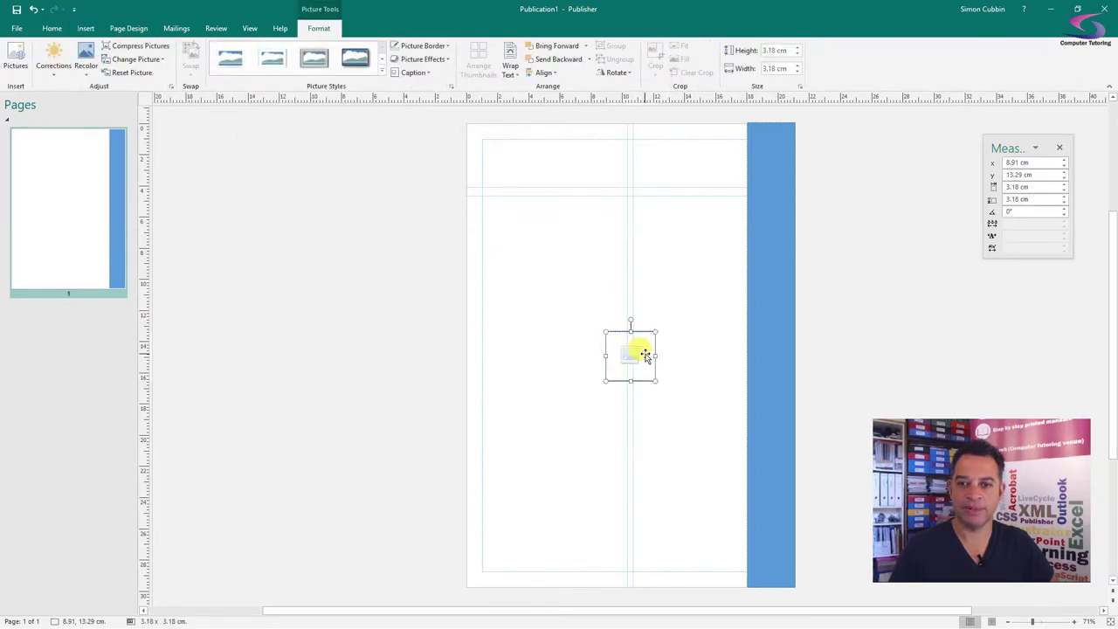
# Place the picture placeholder across the top of the page up to the blue strip, about 17.98 cm wide and 3.96 cm high.
pyautogui.moveTo(640, 355); pyautogui.dragTo(748, 149)
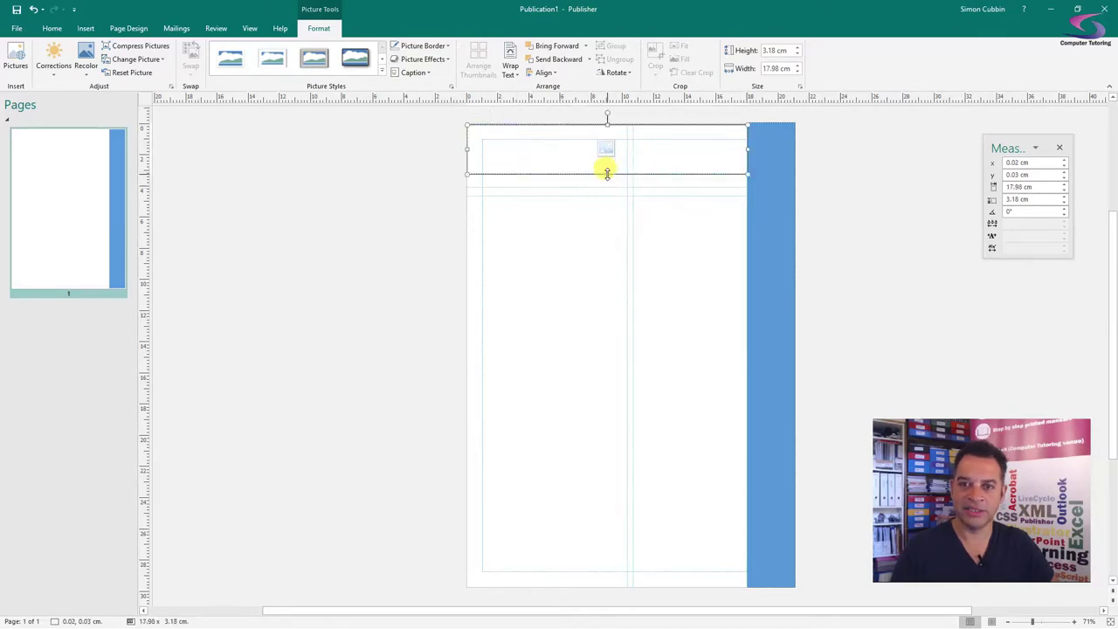
pyautogui.moveTo(606, 180); pyautogui.dragTo(606, 187)
pyautogui.click(556, 332)
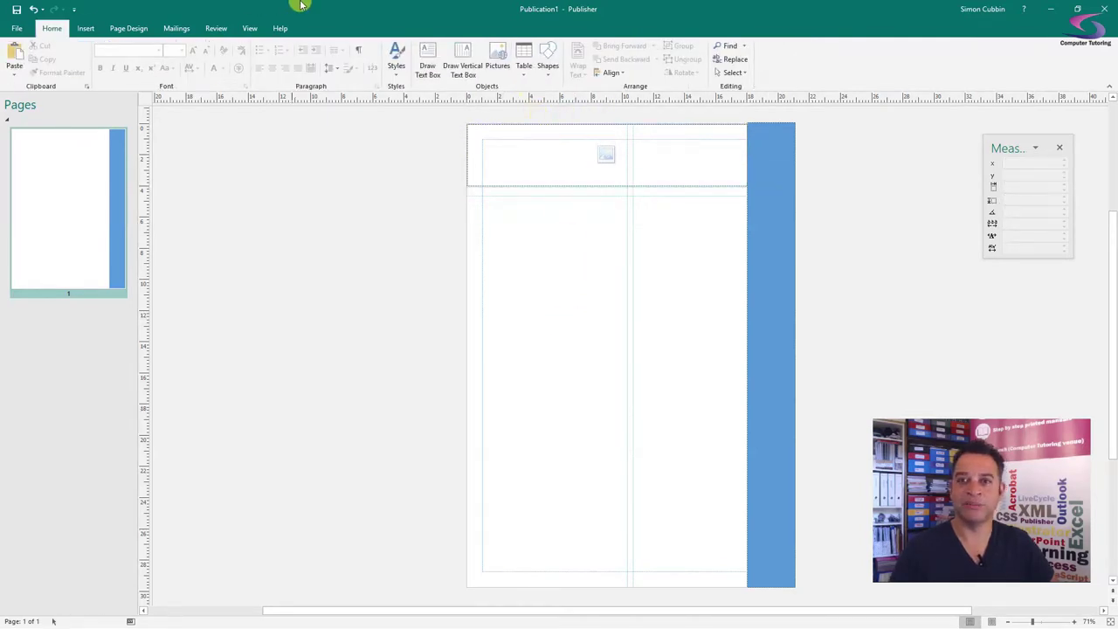
# Fine-tune the picture placeholder's top and bottom edges to the page top and upper horizontal guide, making it about 4.06 cm high.
pyautogui.click(503, 153)
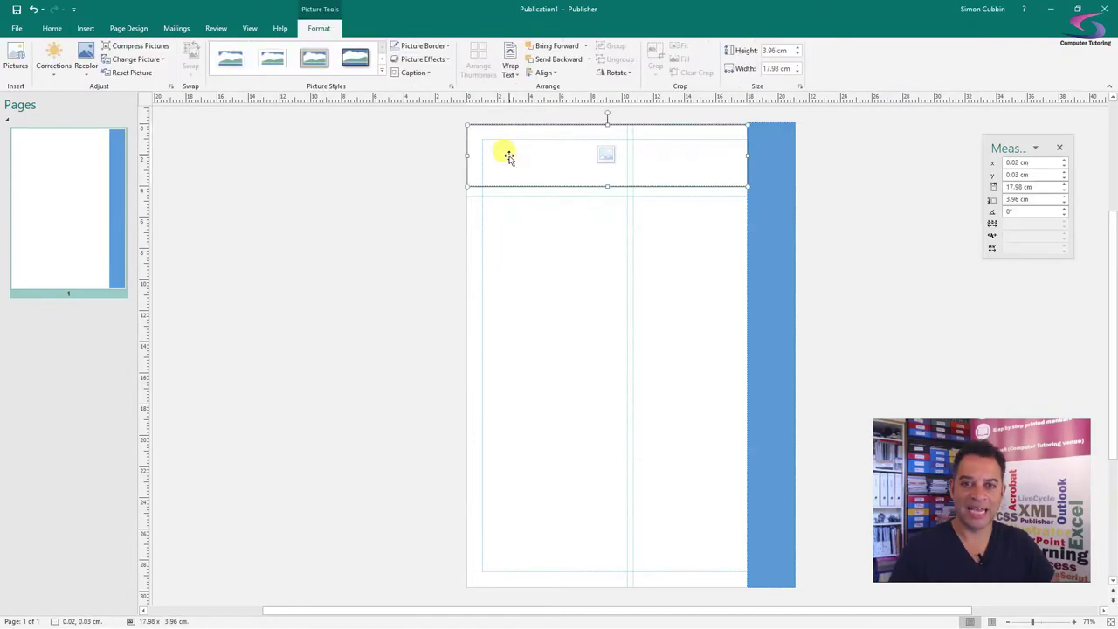
pyautogui.scroll(5, 749, 154)
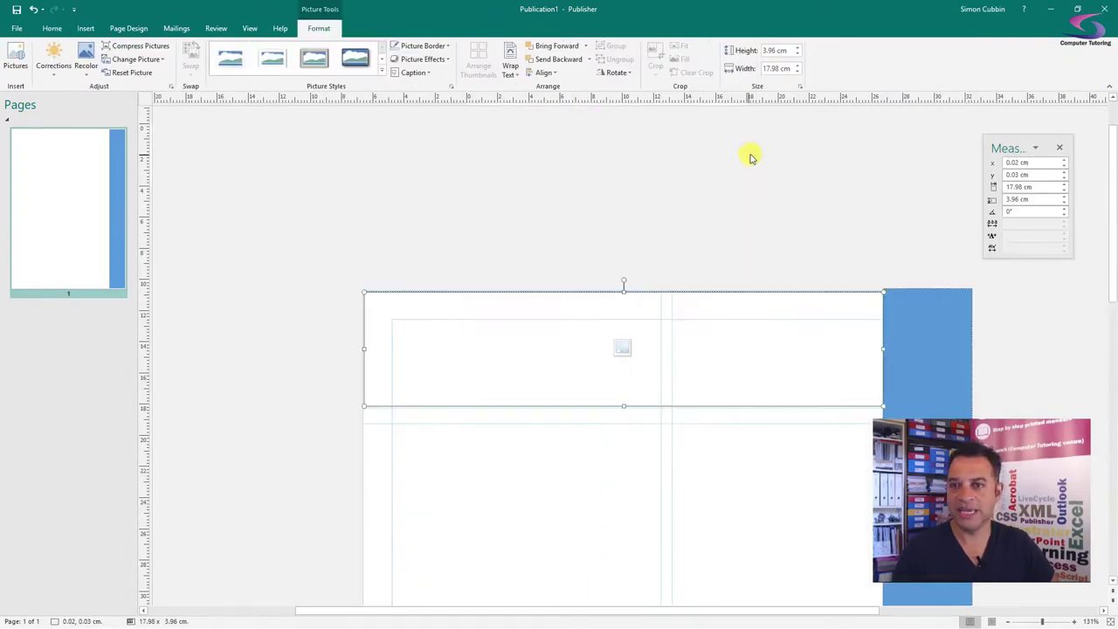
pyautogui.hscroll(5, 686, 311)
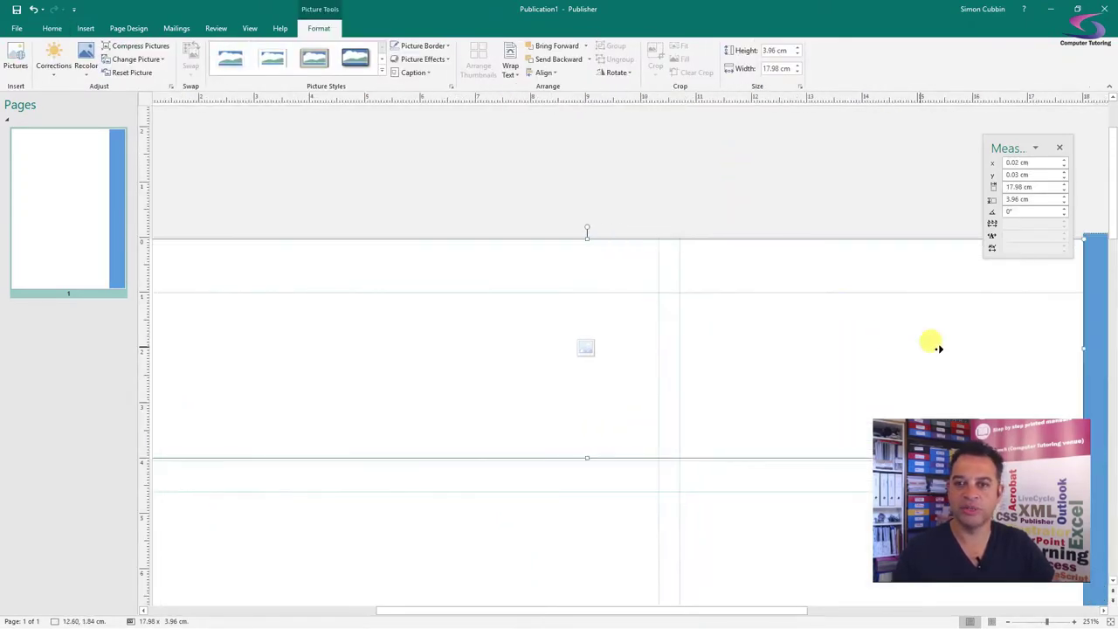
pyautogui.scroll(-3, 1065, 469)
pyautogui.hscroll(3, 1065, 469)
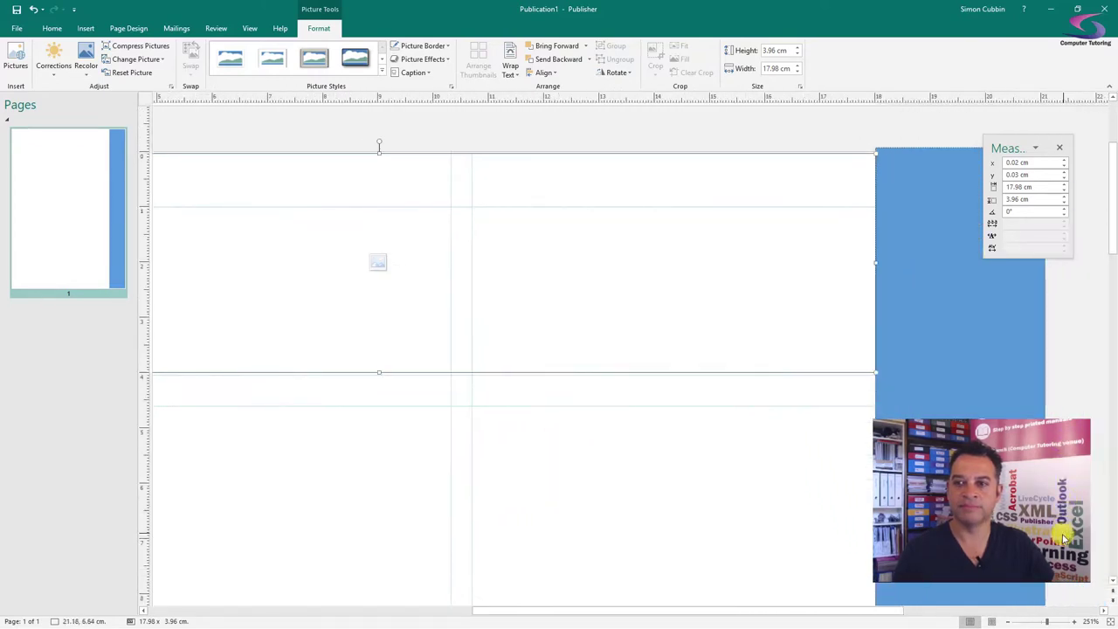
pyautogui.hscroll(3, 719, 209)
pyautogui.scroll(2, 719, 209)
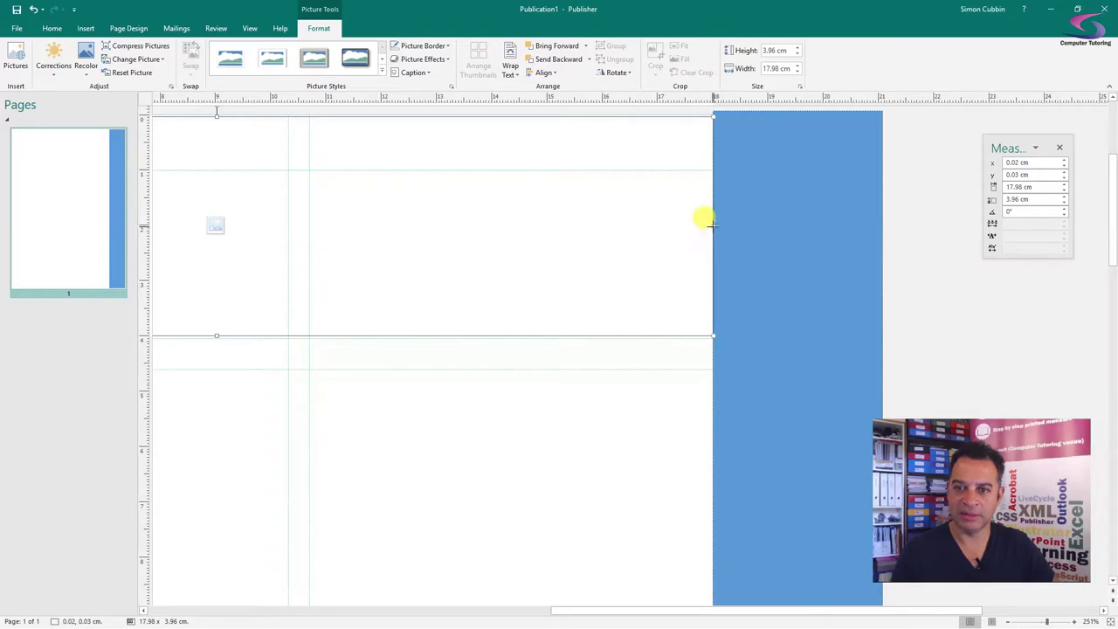
pyautogui.moveTo(712, 225)
pyautogui.mouseDown()
pyautogui.moveTo(669, 226)
pyautogui.moveTo(704, 220)
pyautogui.moveTo(704, 229)
pyautogui.mouseUp()
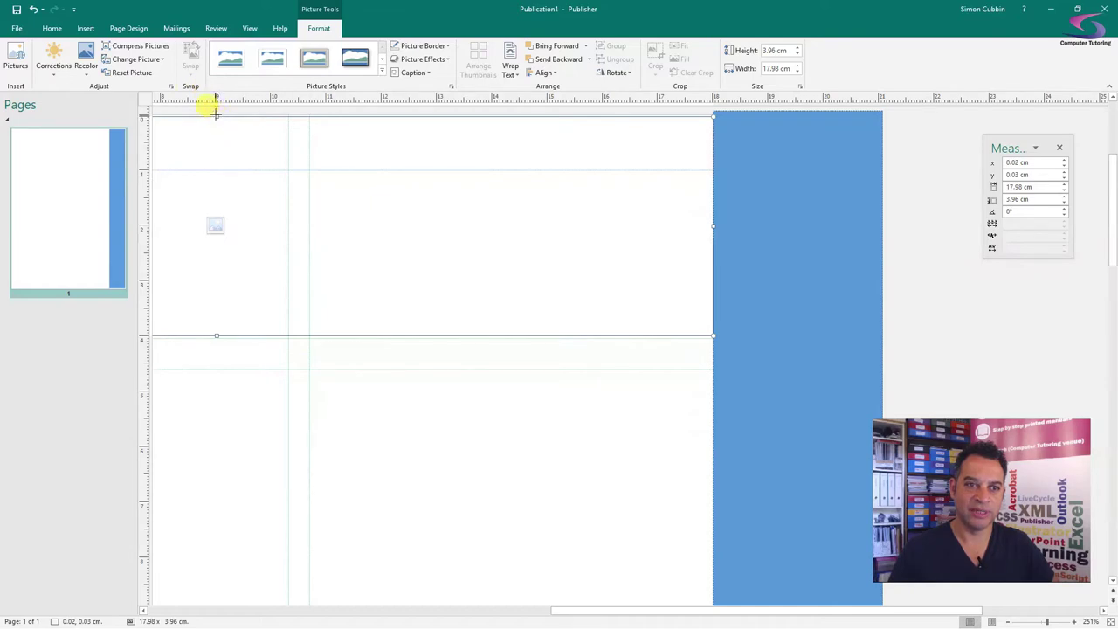
pyautogui.moveTo(215, 114); pyautogui.dragTo(214, 111)
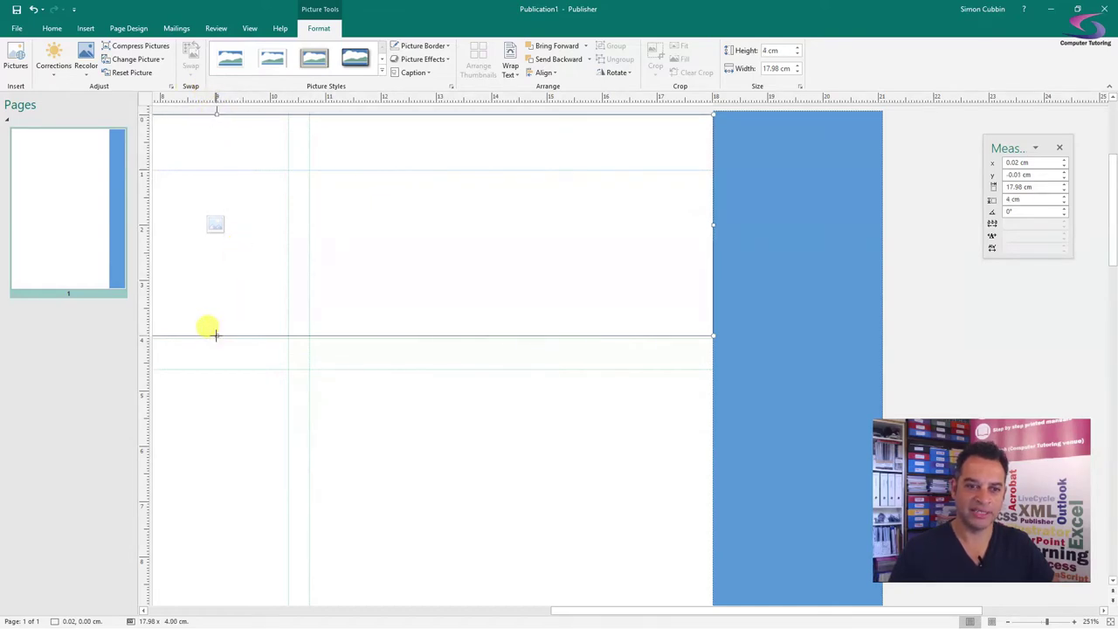
pyautogui.moveTo(214, 334); pyautogui.dragTo(217, 335)
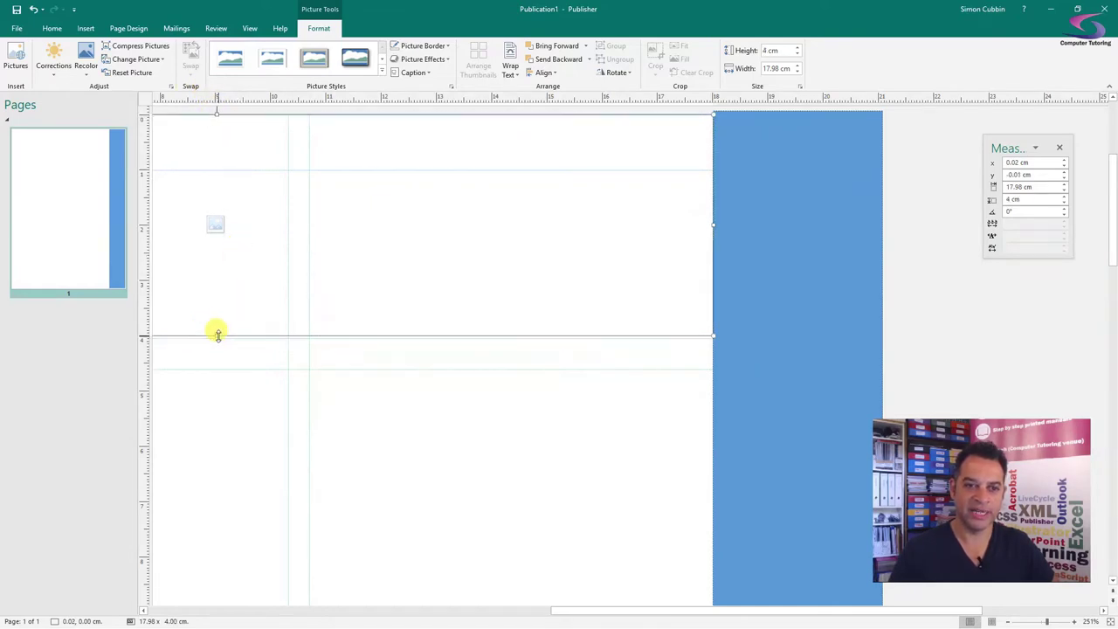
pyautogui.moveTo(217, 335); pyautogui.dragTo(218, 338)
# Try to align the picture placeholder's left edge exactly with the page's left edge.
pyautogui.hscroll(-1, 175, 385)
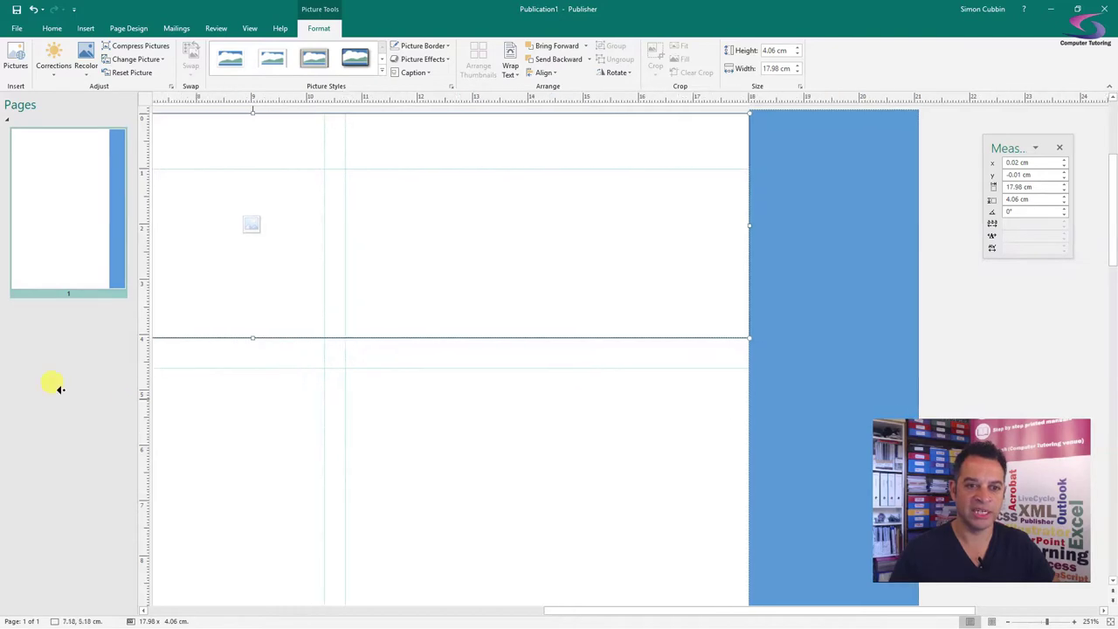
pyautogui.hscroll(-7, 54, 387)
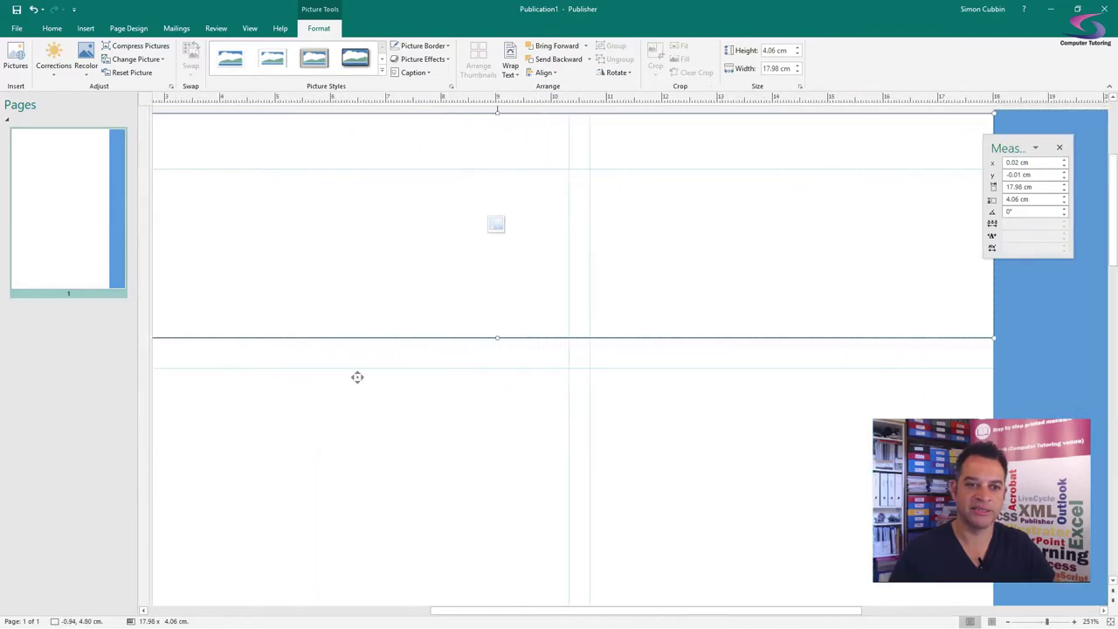
pyautogui.hscroll(-8, 264, 359)
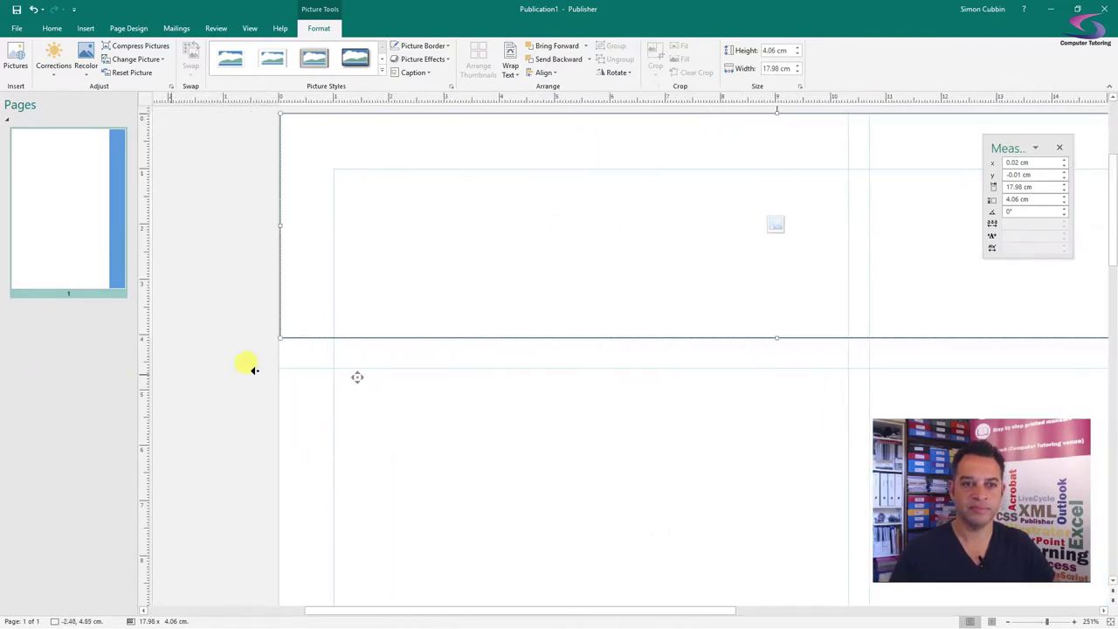
pyautogui.hscroll(-1, 265, 359)
pyautogui.moveTo(333, 225)
pyautogui.mouseDown()
pyautogui.moveTo(319, 217)
pyautogui.moveTo(332, 227)
pyautogui.mouseUp()
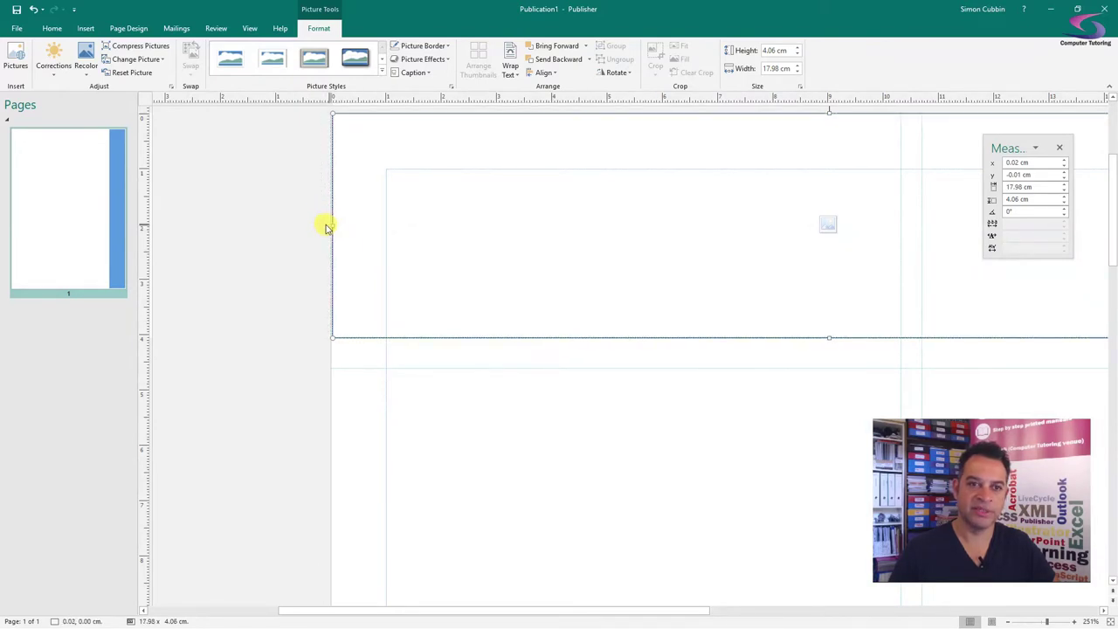
pyautogui.click(319, 223)
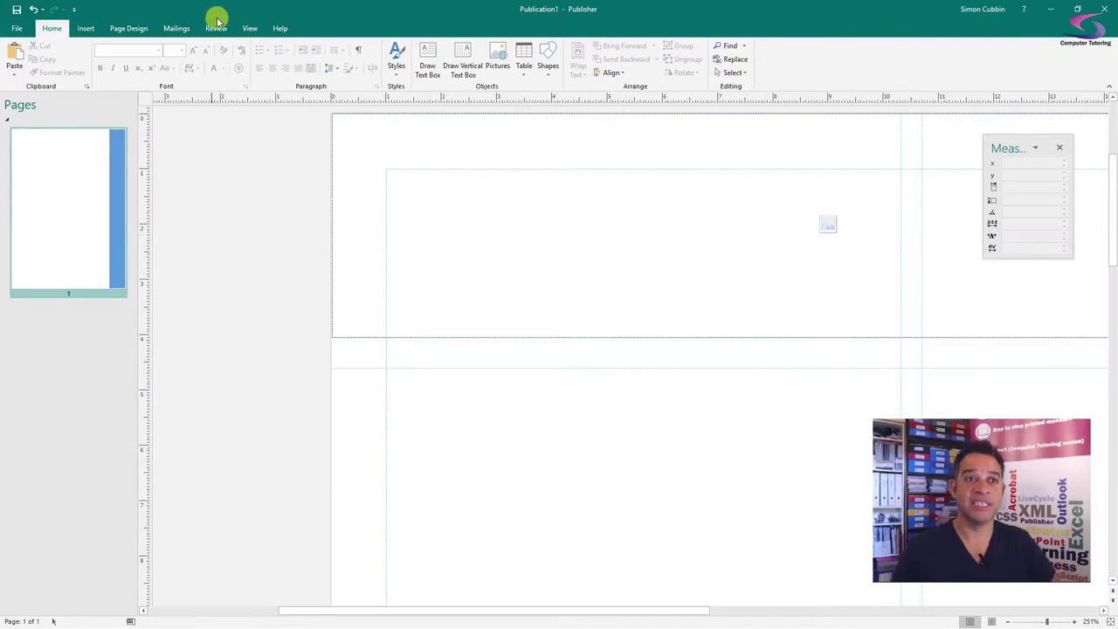
# Enable alignment to other objects in addition to guides.
pyautogui.click(129, 30)
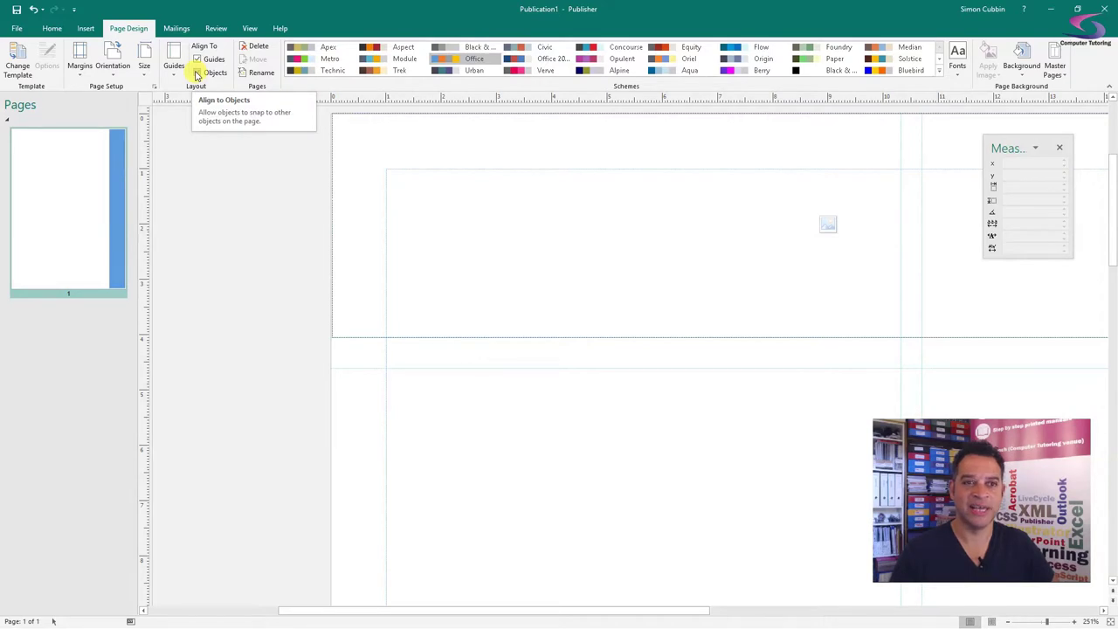
pyautogui.click(197, 72)
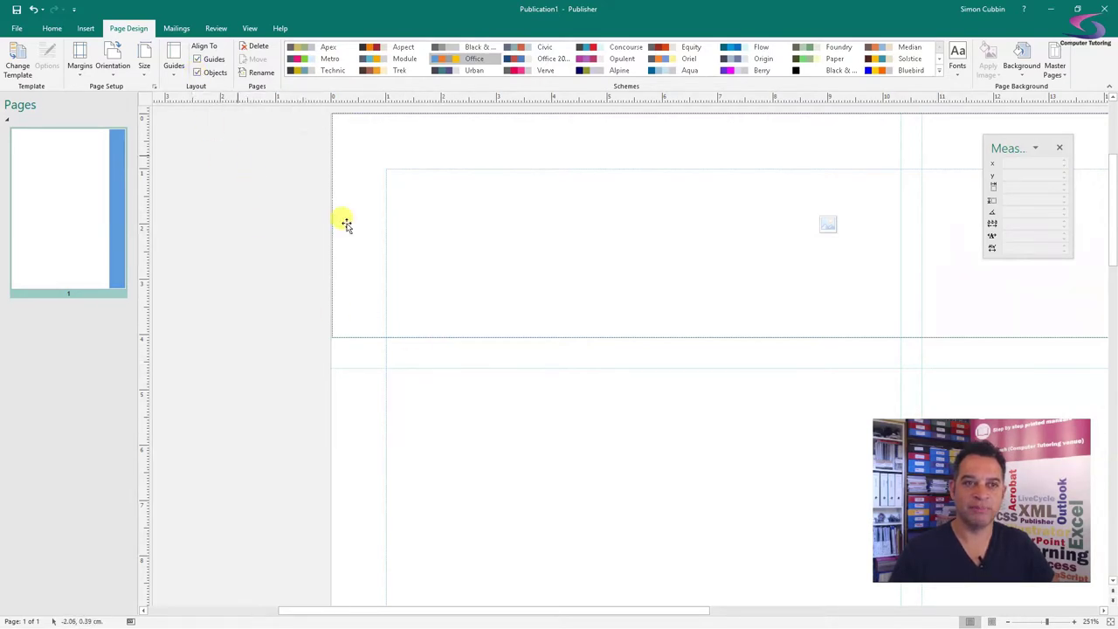
pyautogui.rightClick(535, 368)
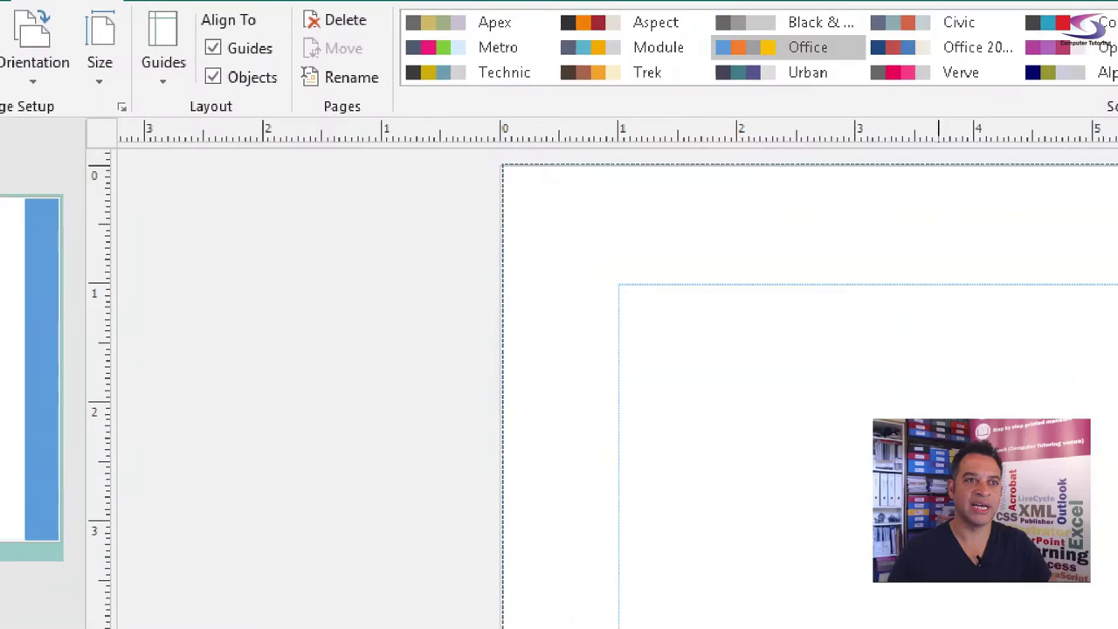
# Review the exact positions of the horizontal ruler guides without changing them.
pyautogui.click(175, 73)
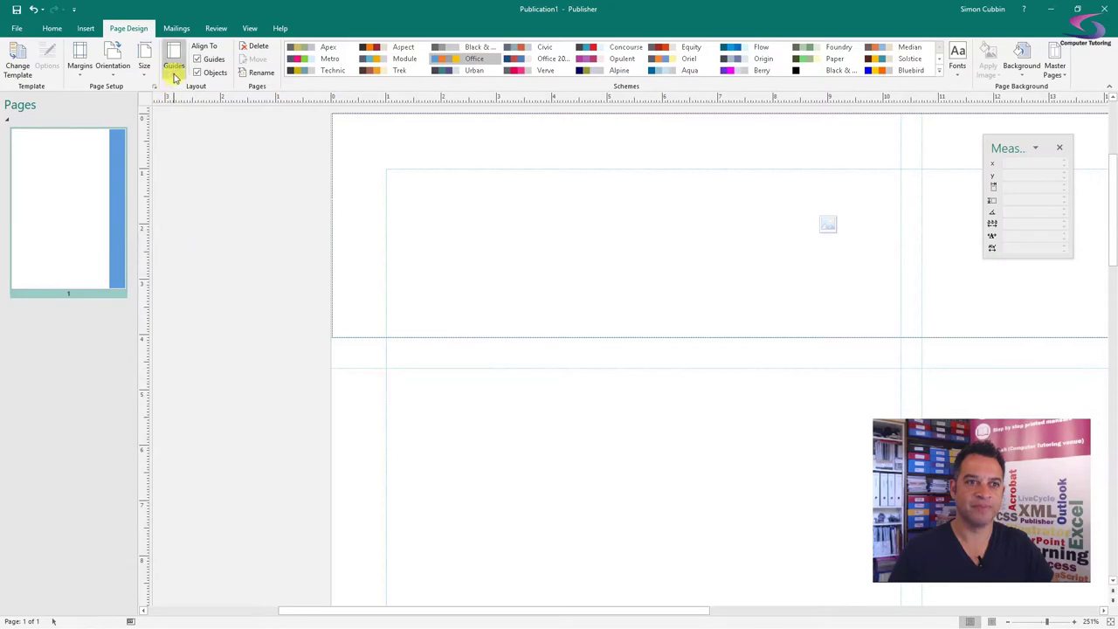
pyautogui.click(173, 66)
pyautogui.click(217, 448)
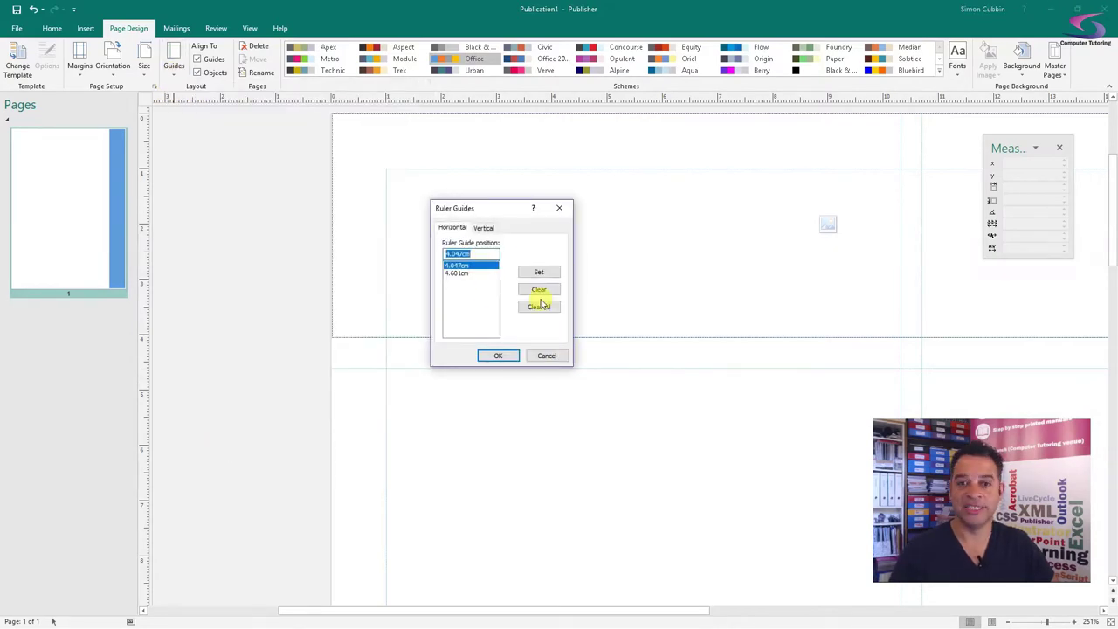
pyautogui.click(551, 356)
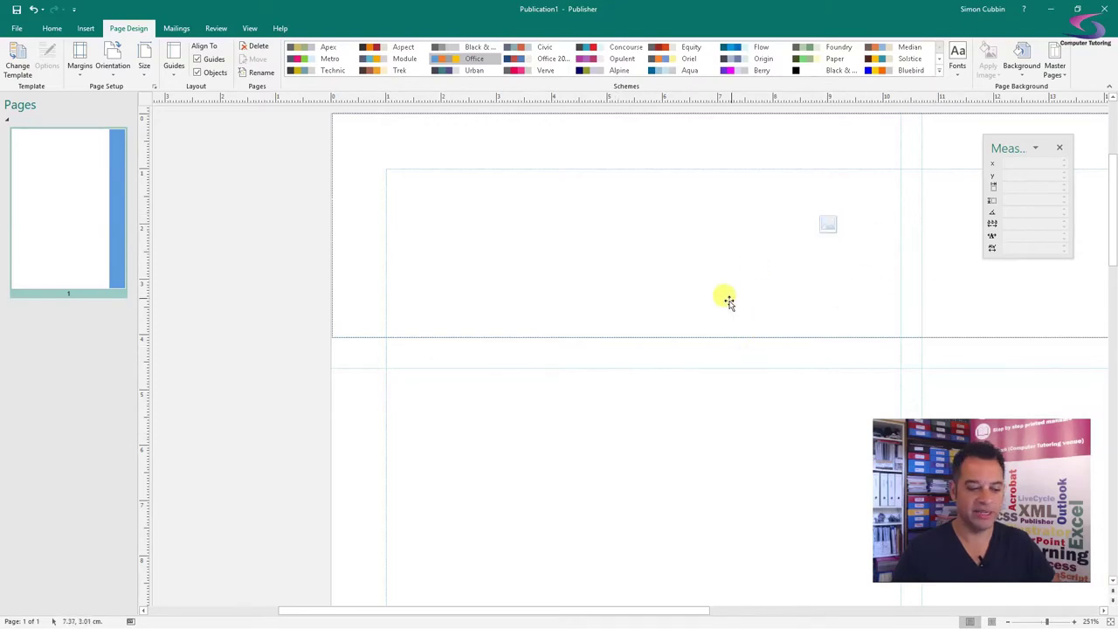
# Fill the placeholder with all_sitting_on_floor_with_logo.jpg from the All CT Images Inc Social Media folder and shift the image down within its crop frame.
pyautogui.hotkey('ctrl', 'shift', 'l')
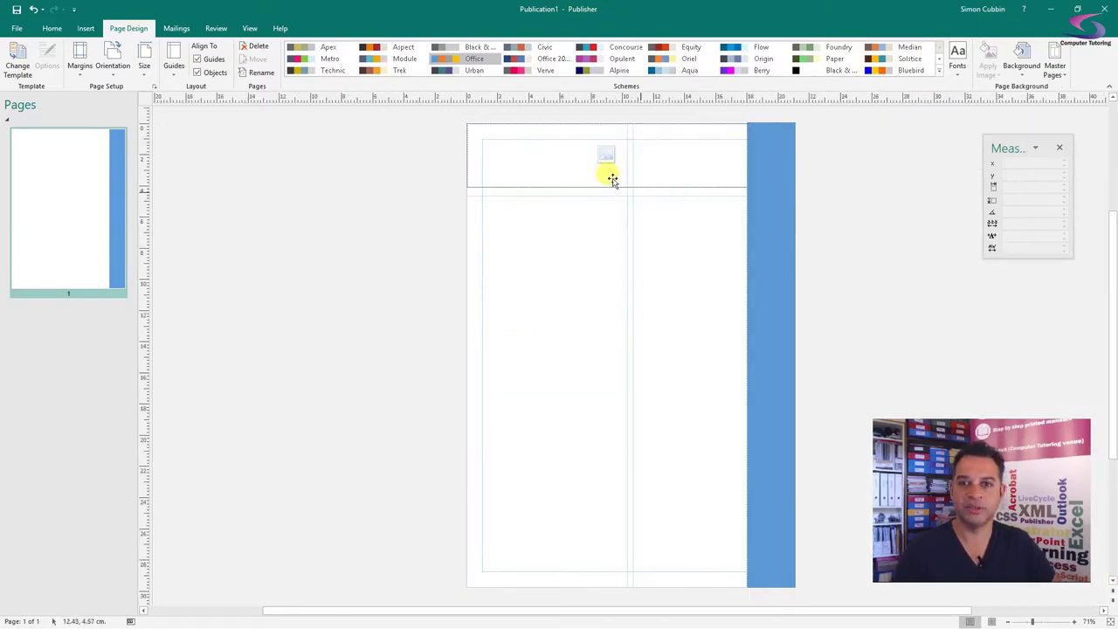
pyautogui.click(606, 156)
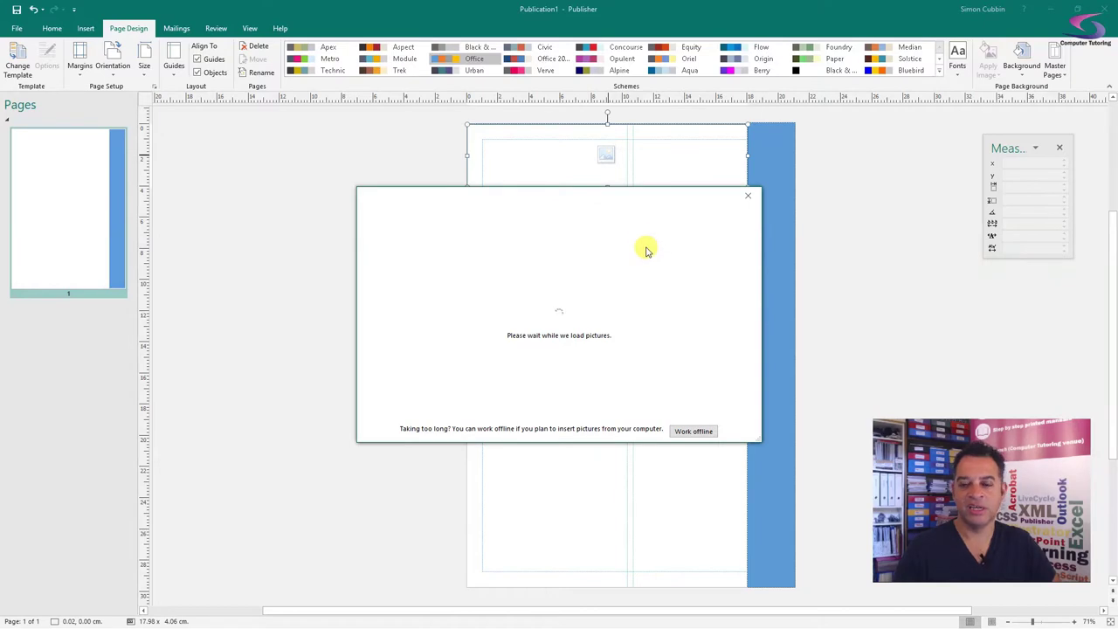
pyautogui.click(612, 256)
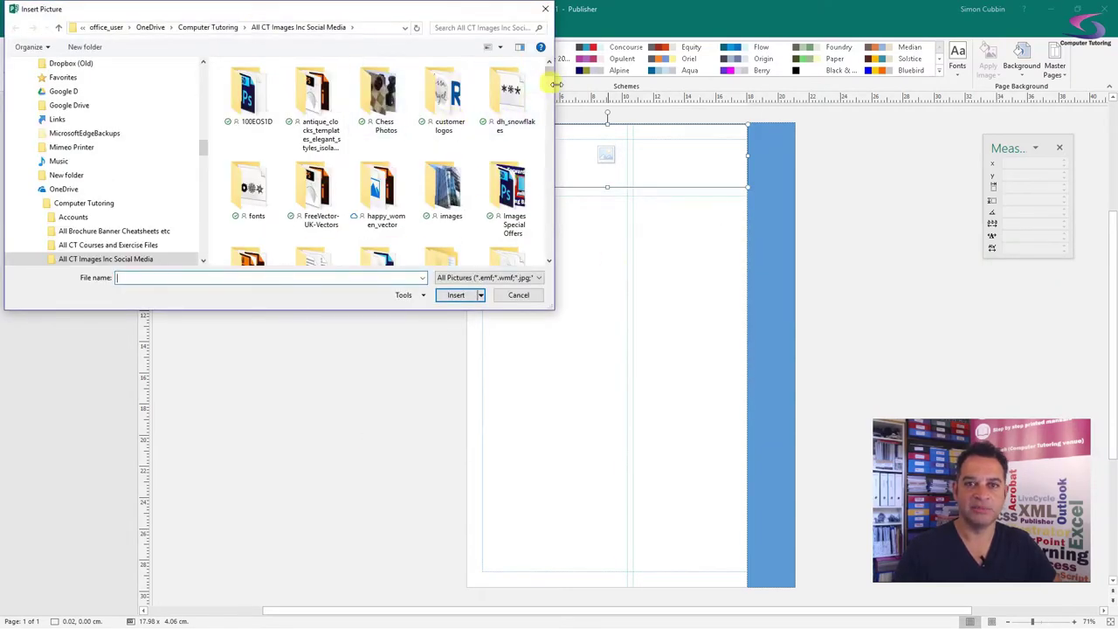
pyautogui.moveTo(549, 74); pyautogui.dragTo(550, 112)
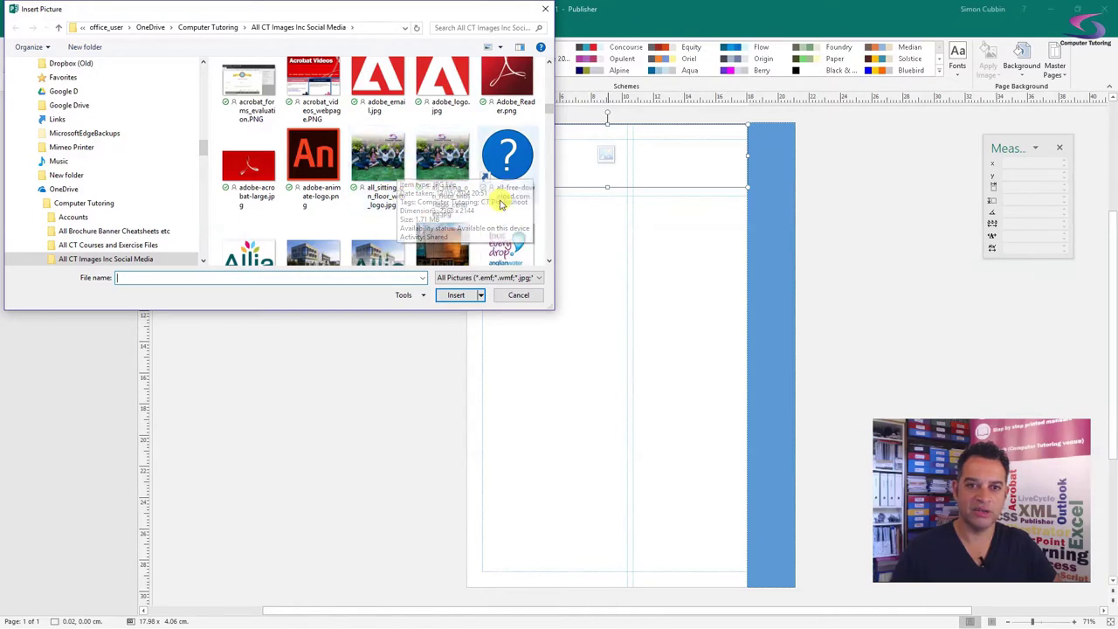
pyautogui.scroll(-1, 550, 108)
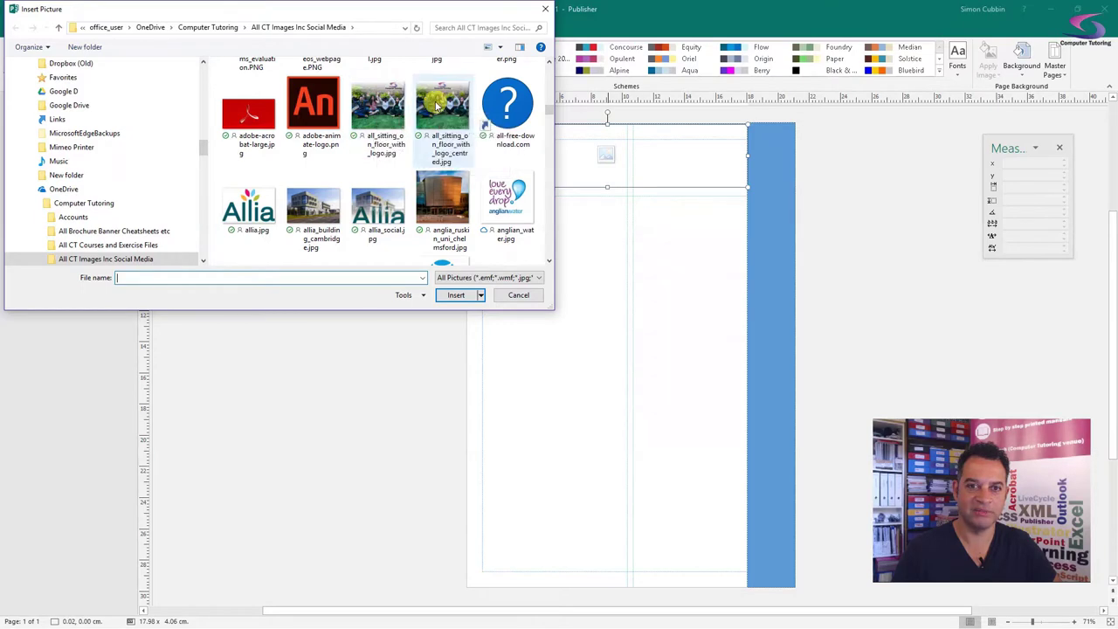
pyautogui.doubleClick(382, 108)
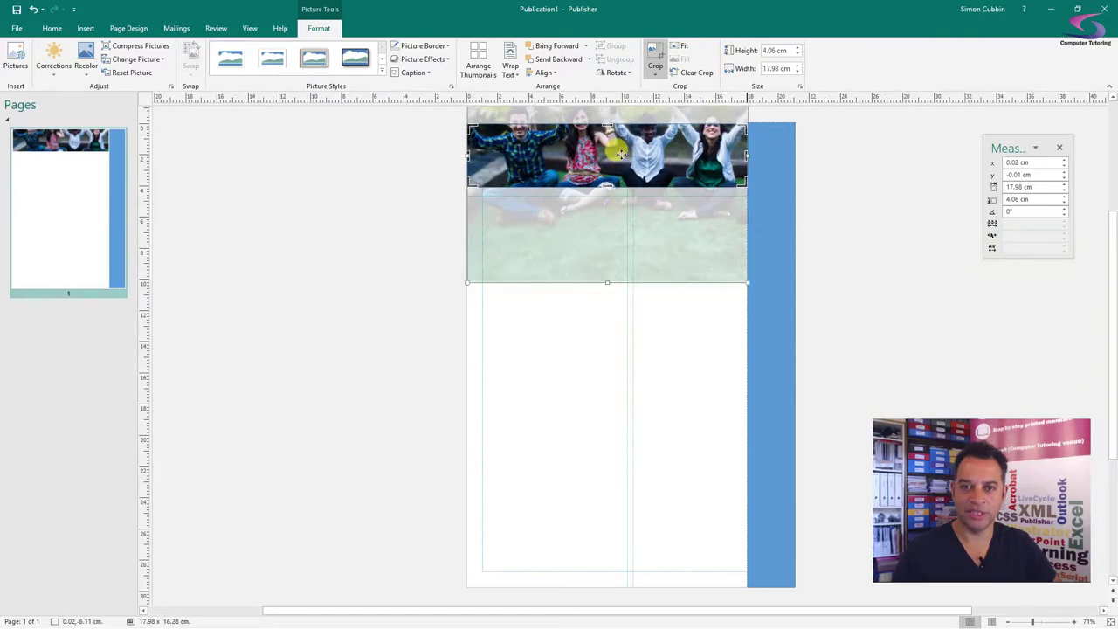
pyautogui.moveTo(619, 161); pyautogui.dragTo(618, 182)
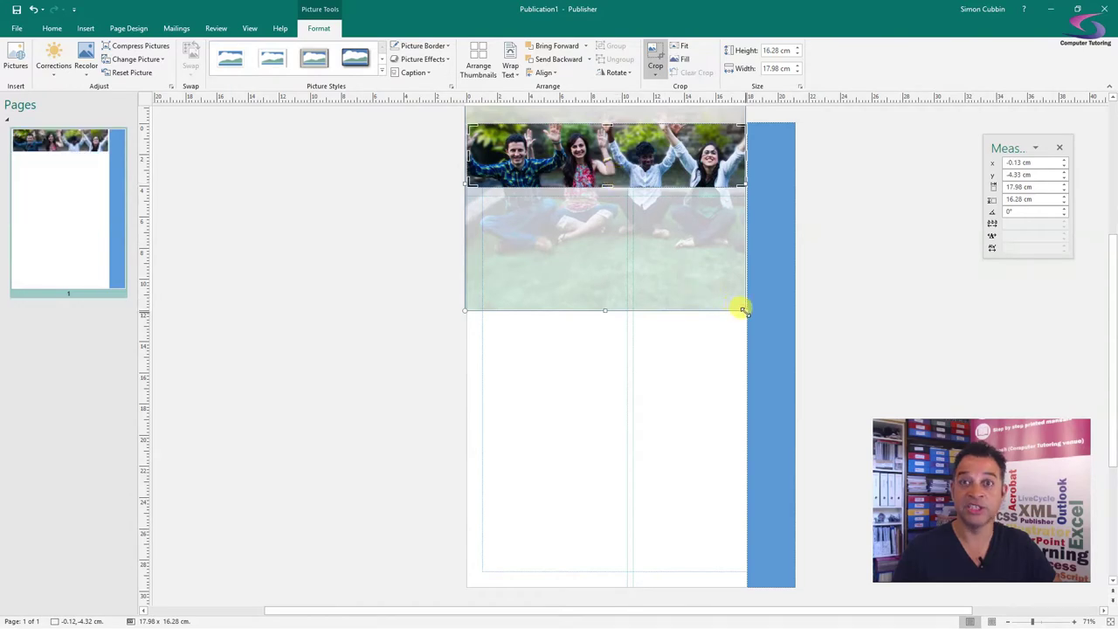
# Enlarge the banner picture slightly within its crop frame and finish cropping.
pyautogui.moveTo(744, 311); pyautogui.dragTo(754, 319)
pyautogui.click(382, 226)
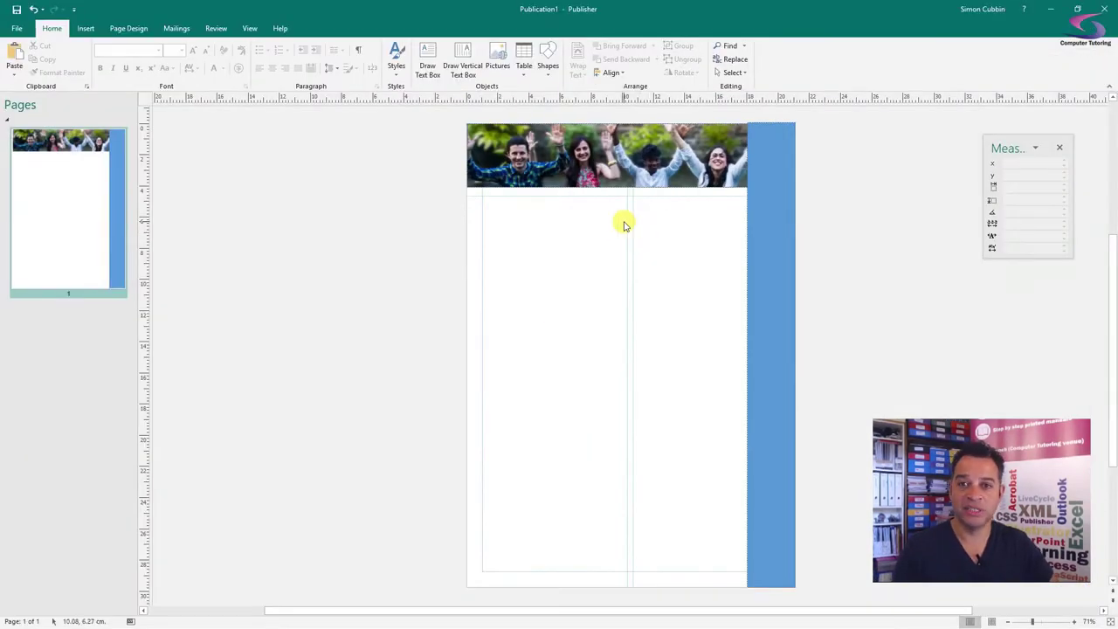
# Remove the 10.31 cm and 10.69 cm vertical ruler guides, keeping the 18 cm guide.
pyautogui.rightClick(623, 225)
pyautogui.click(667, 273)
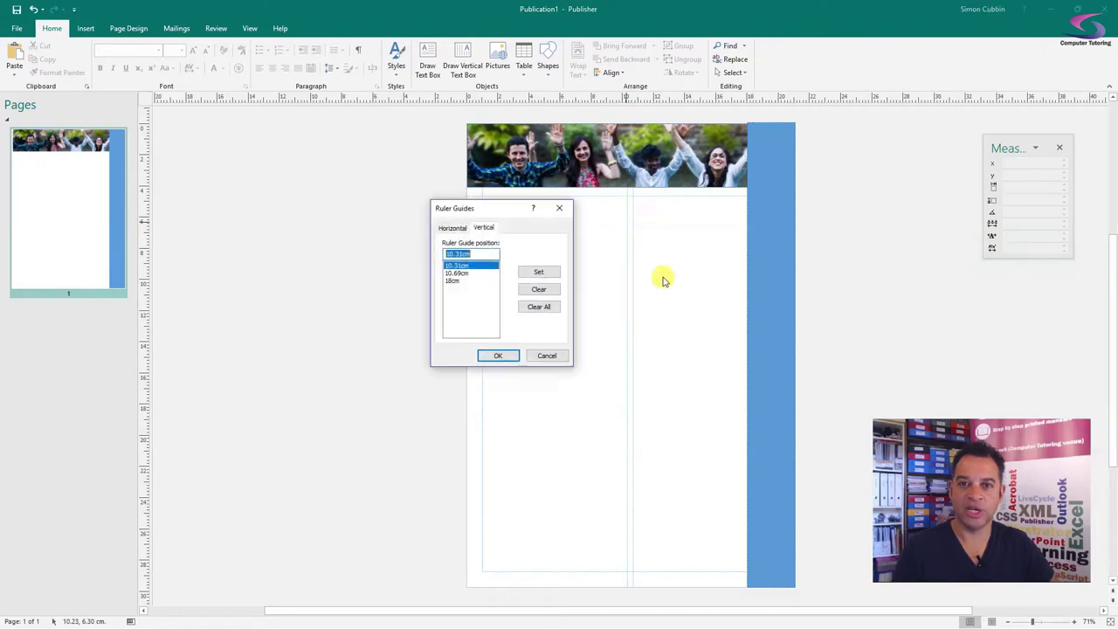
pyautogui.moveTo(502, 211); pyautogui.dragTo(334, 160)
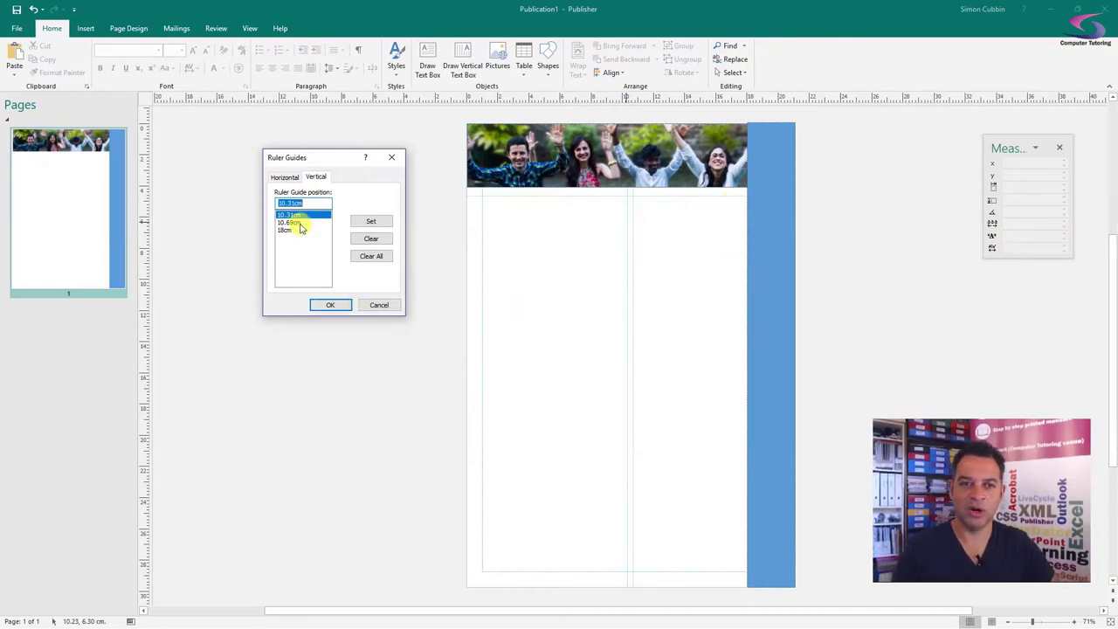
pyautogui.click(368, 240)
pyautogui.click(287, 214)
pyautogui.click(371, 240)
pyautogui.click(330, 305)
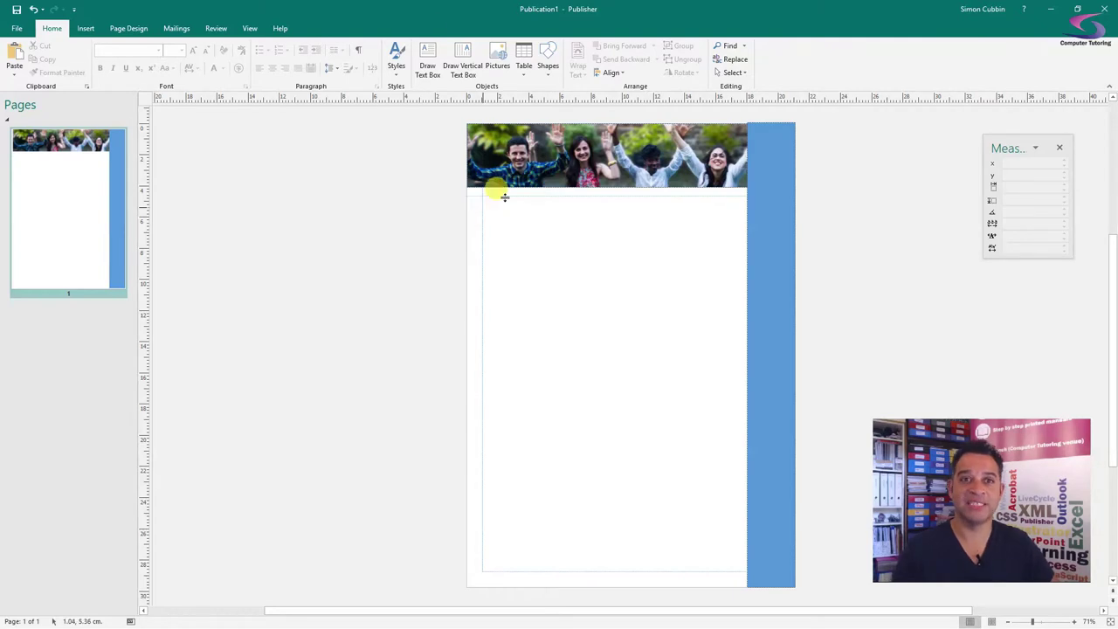
# Draw a text box about 17 cm wide and 24.1 cm high below the banner and split it into two columns.
pyautogui.click(427, 61)
pyautogui.moveTo(481, 196); pyautogui.dragTo(743, 568)
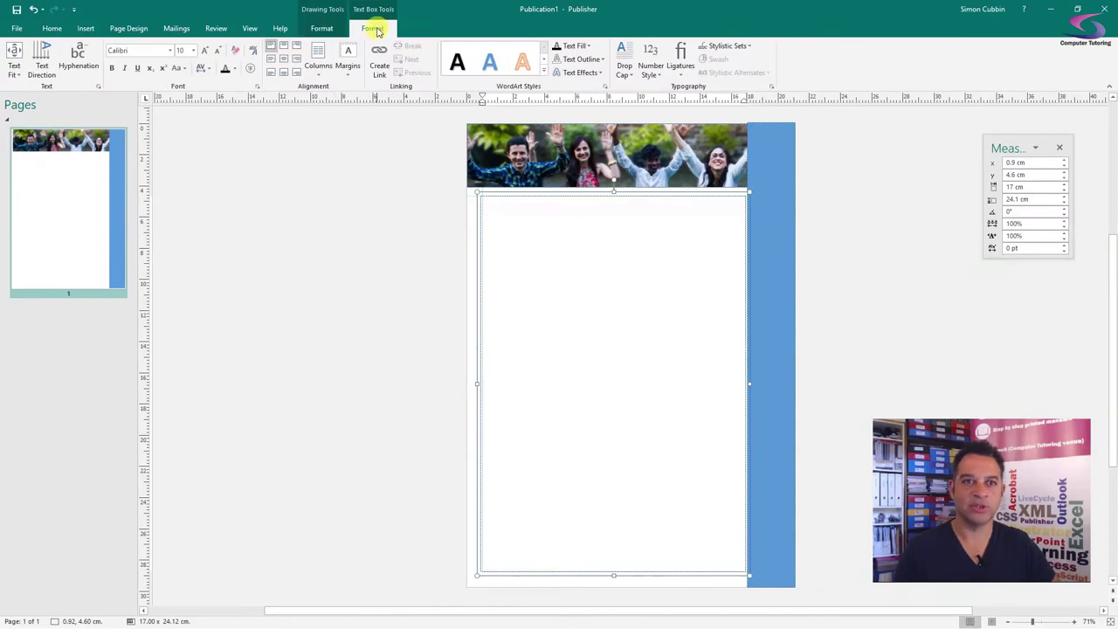
pyautogui.click(317, 66)
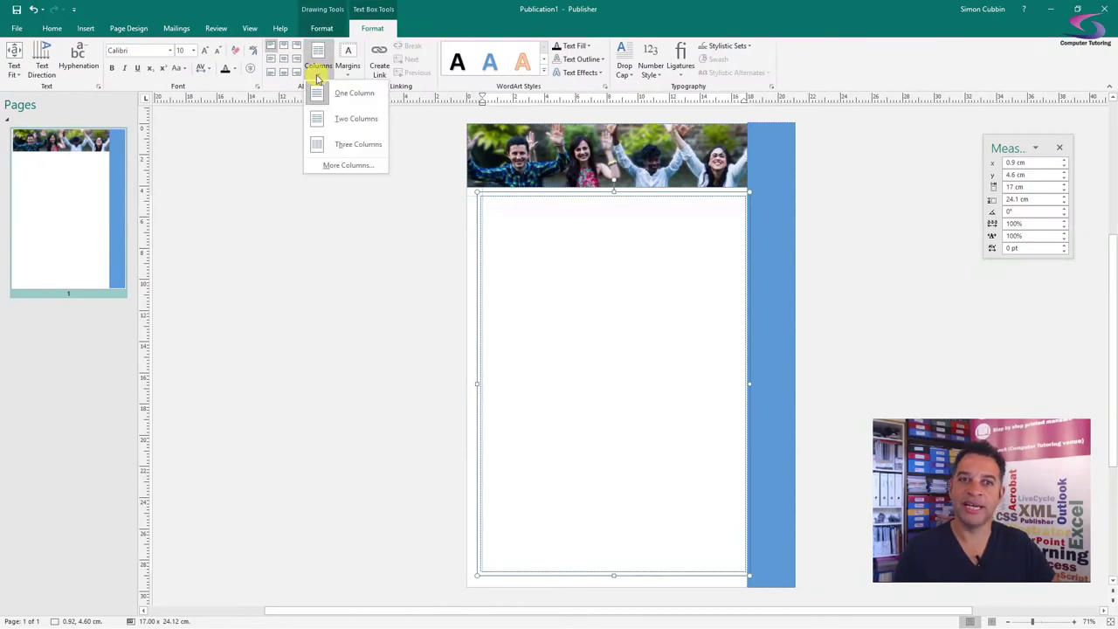
pyautogui.click(316, 121)
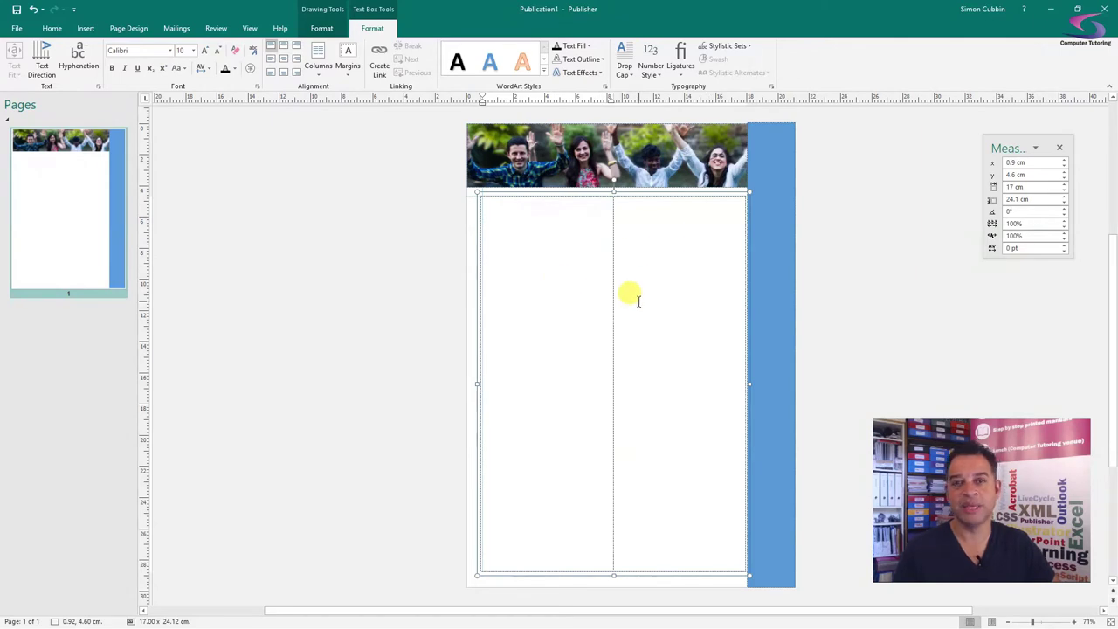
# Set the spacing between the text box's two columns to 2.699 cm.
pyautogui.click(318, 66)
pyautogui.click(367, 165)
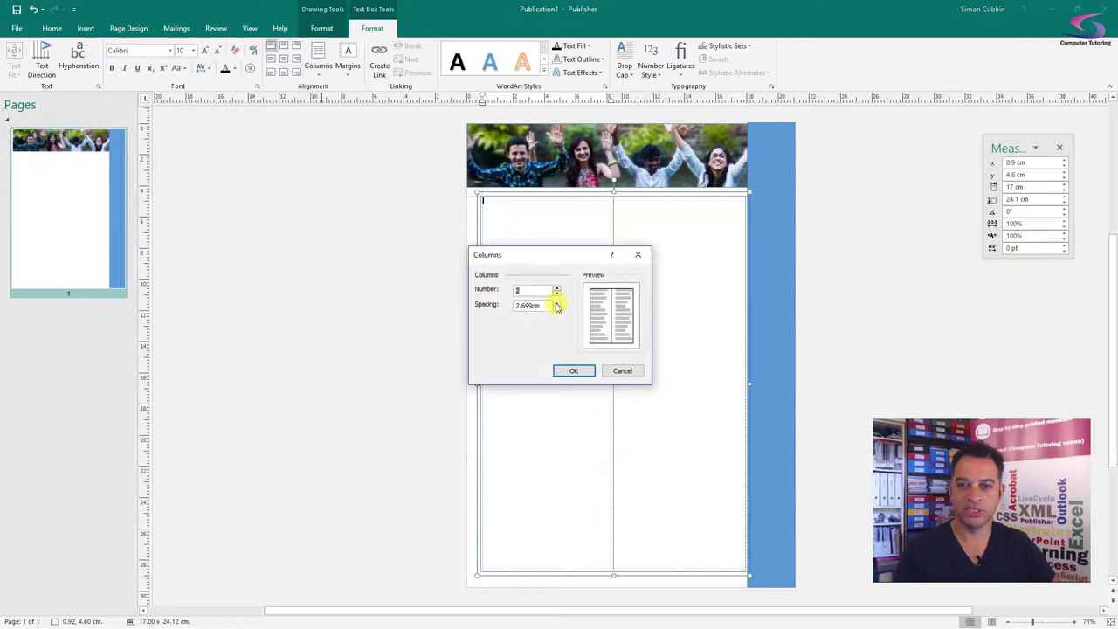
pyautogui.click(574, 370)
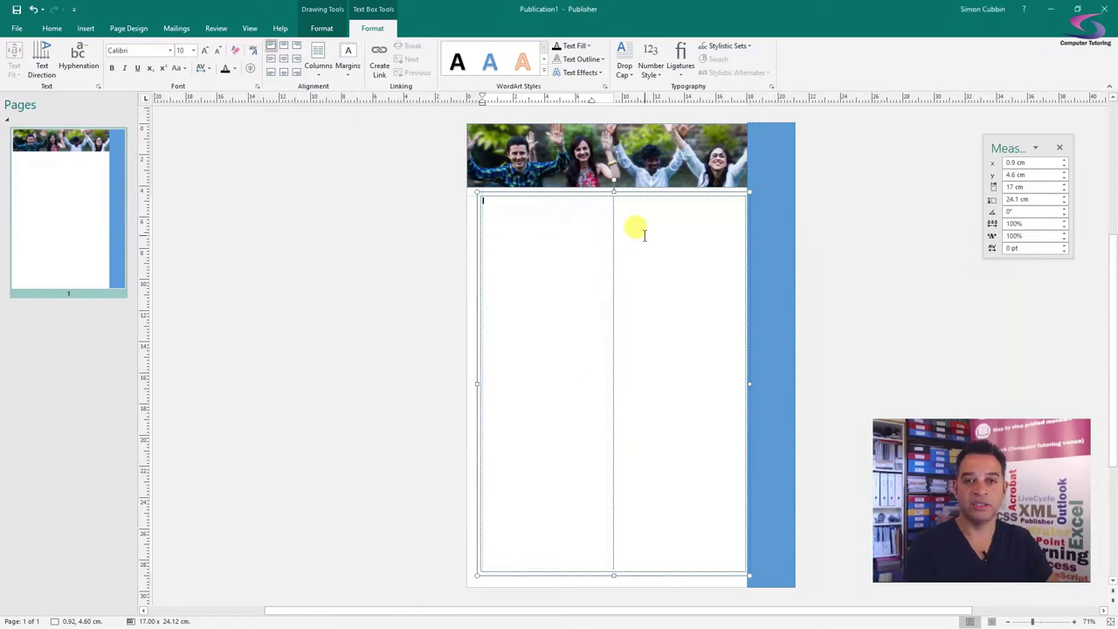
# Enter "Whatever I type in here should look good." in the text box and paste repeated copies of it as filler.
pyautogui.write('We')
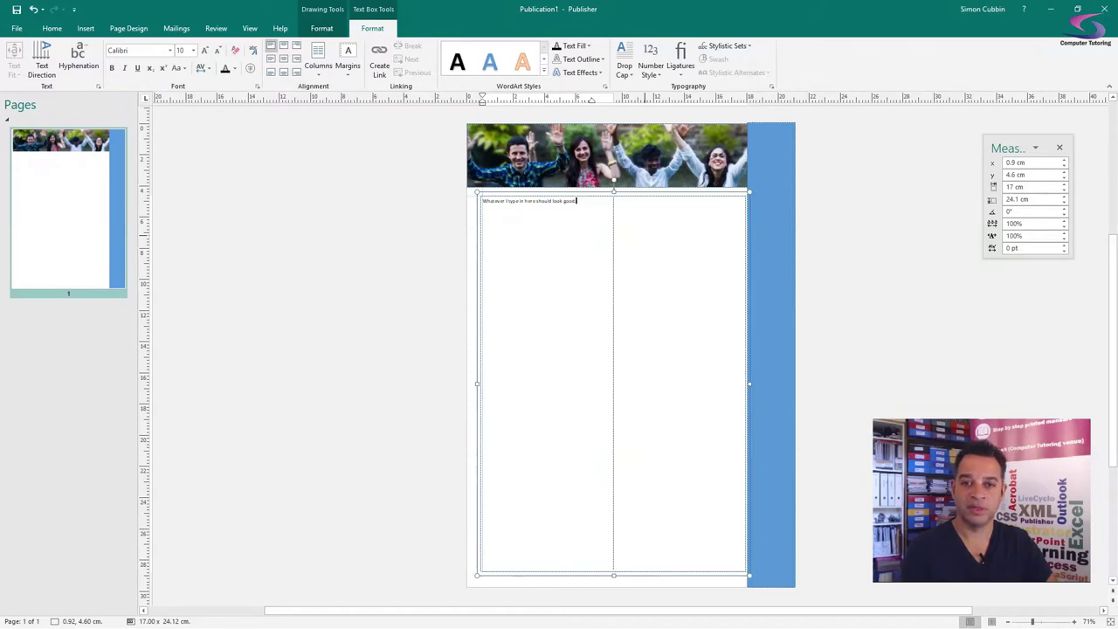
pyautogui.hotkey('ctrl', 'a')
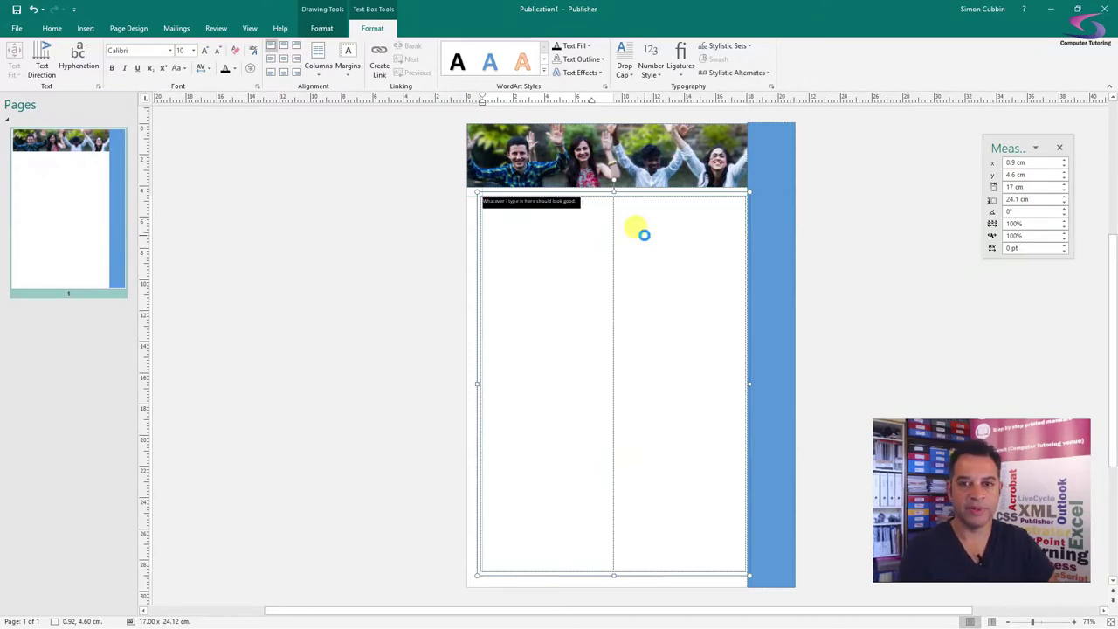
pyautogui.hotkey('ctrl', 'c')
pyautogui.hotkey('ctrl', 'v')
pyautogui.hotkey('ctrl', 'v')
pyautogui.hotkey('ctrl', 'v')
pyautogui.hotkey('ctrl', 'v')
pyautogui.hotkey('ctrl', 'v')
pyautogui.hotkey('ctrl', 'v')
pyautogui.hotkey('ctrl', 'v')
pyautogui.hotkey('ctrl', 'v')
pyautogui.hotkey('ctrl', 'v')
pyautogui.hotkey('ctrl', 'v')
pyautogui.hotkey('ctrl', 'v')
pyautogui.hotkey('ctrl', 'v')
pyautogui.hotkey('ctrl', 'v')
pyautogui.hotkey('ctrl', 'v')
pyautogui.hotkey('ctrl', 'v')
pyautogui.hotkey('ctrl', 'v')
pyautogui.hotkey('ctrl', 'v')
pyautogui.hotkey('ctrl', 'v')
pyautogui.hotkey('ctrl', 'v')
pyautogui.hotkey('ctrl', 'v')
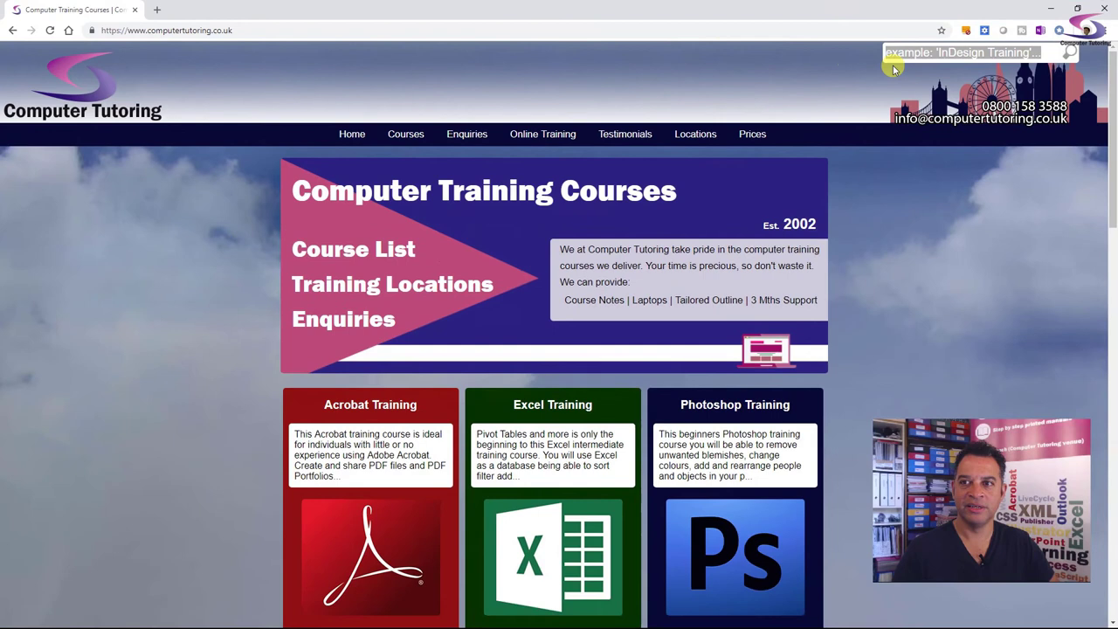
# Switch to the Computer Tutoring website in the browser, search for "publisher" and open the Microsoft Publisher 2016 beginners course.
pyautogui.click(898, 58)
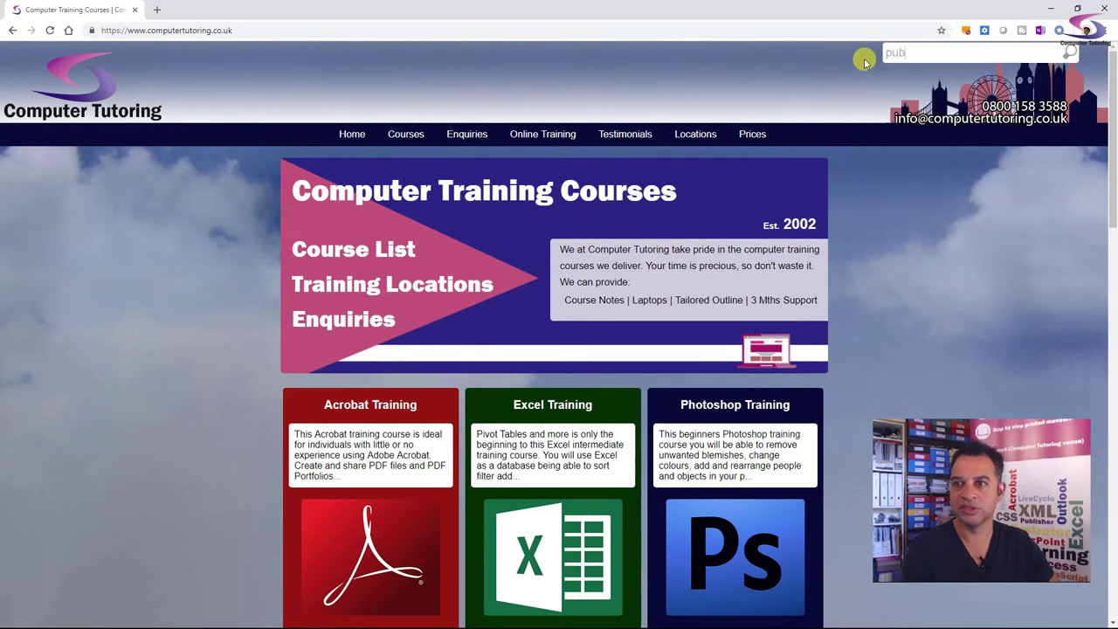
pyautogui.write('publishger')
pyautogui.press('BackSpace')
pyautogui.press('BackSpace')
pyautogui.press('BackSpace')
pyautogui.write('er')
pyautogui.press('Return')
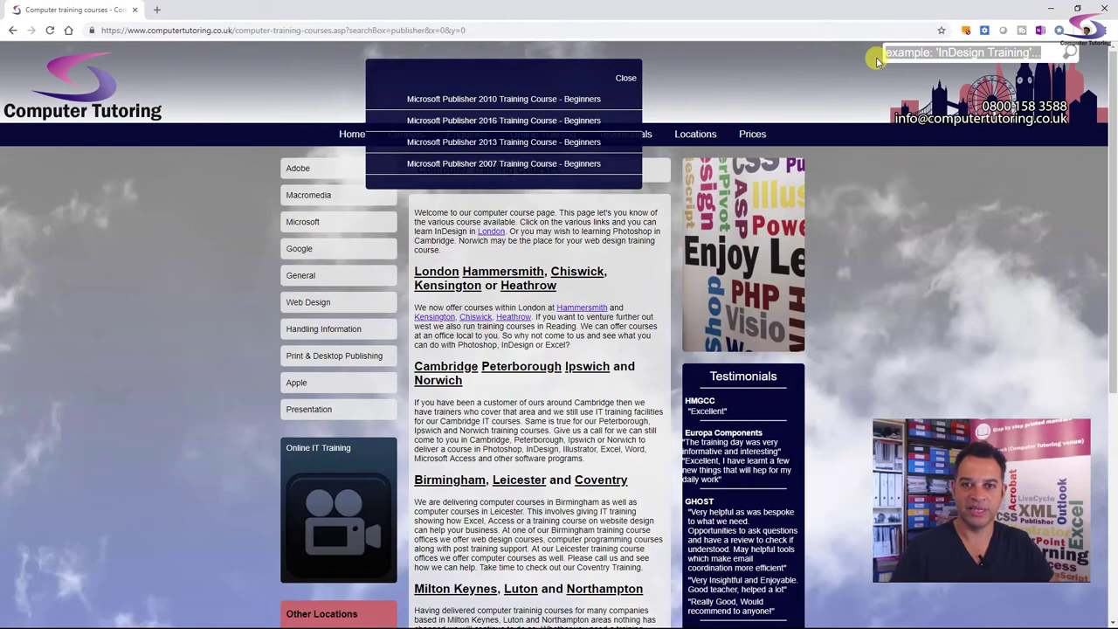
pyautogui.click(544, 119)
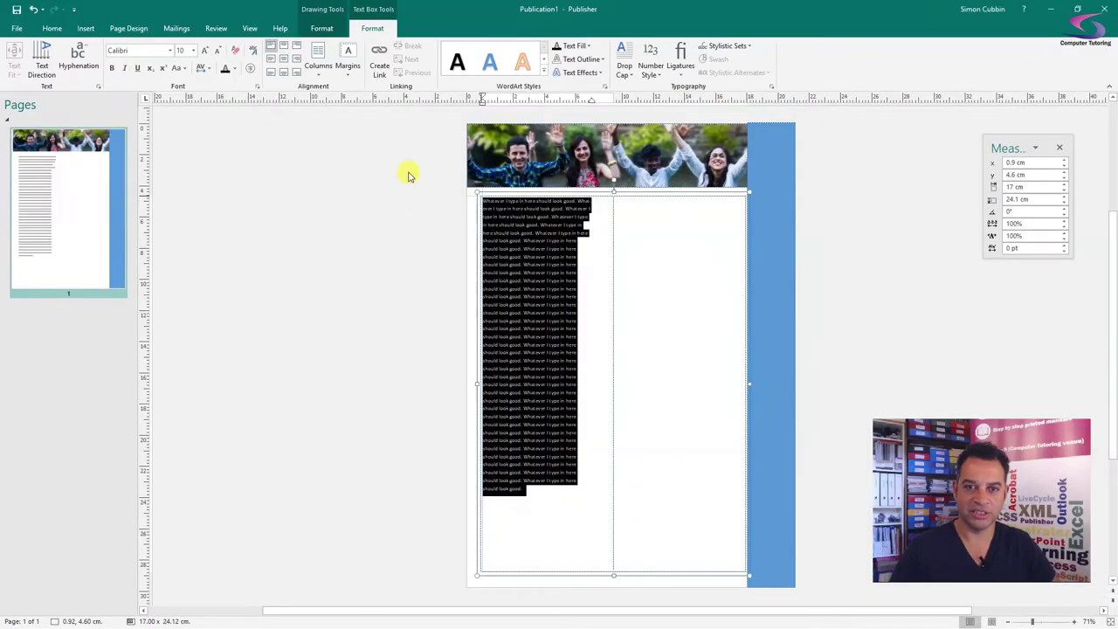
# Back in Publisher, replace the filler with the copied Publisher 2016 course outline and paste the outline again at its end.
pyautogui.rightClick(497, 230)
pyautogui.hotkey('ctrl', 'v')
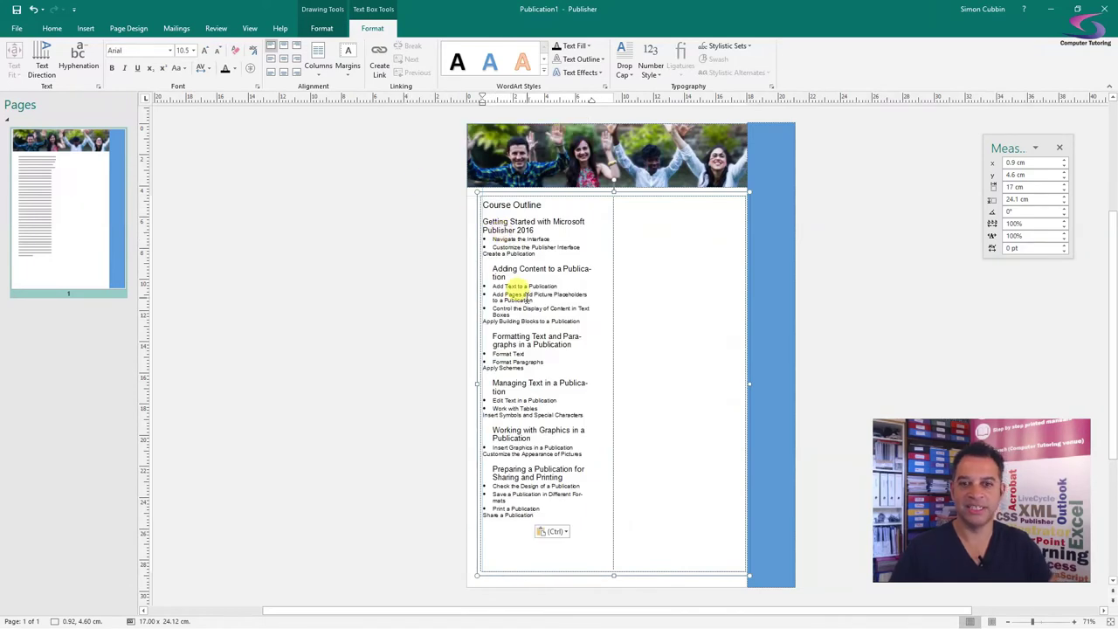
pyautogui.moveTo(533, 513); pyautogui.dragTo(442, 168)
pyautogui.click(597, 522)
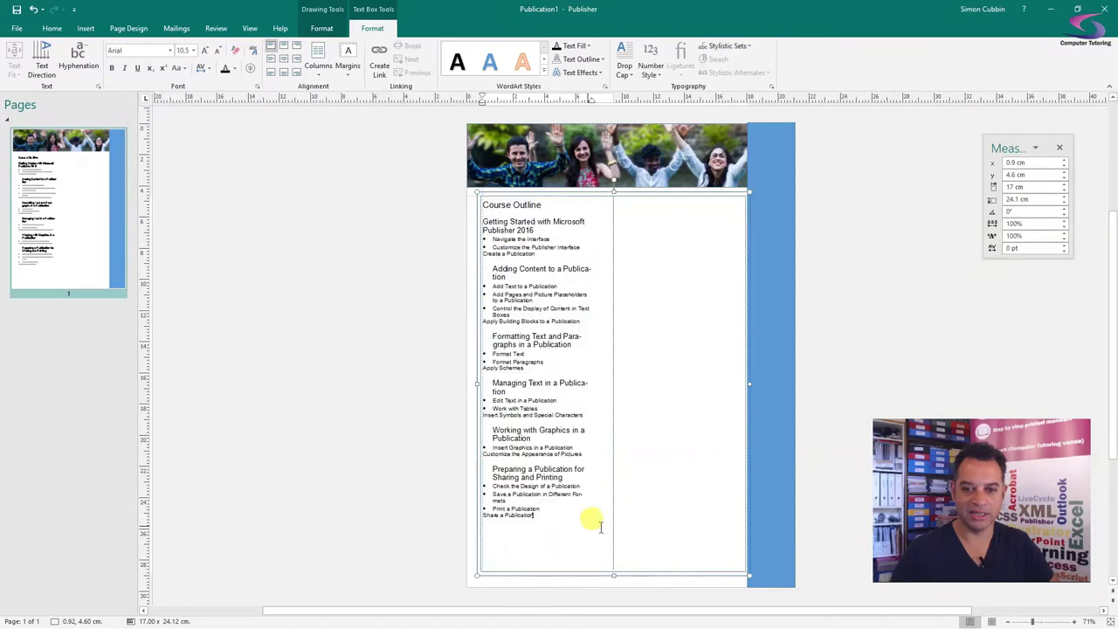
pyautogui.click(601, 520)
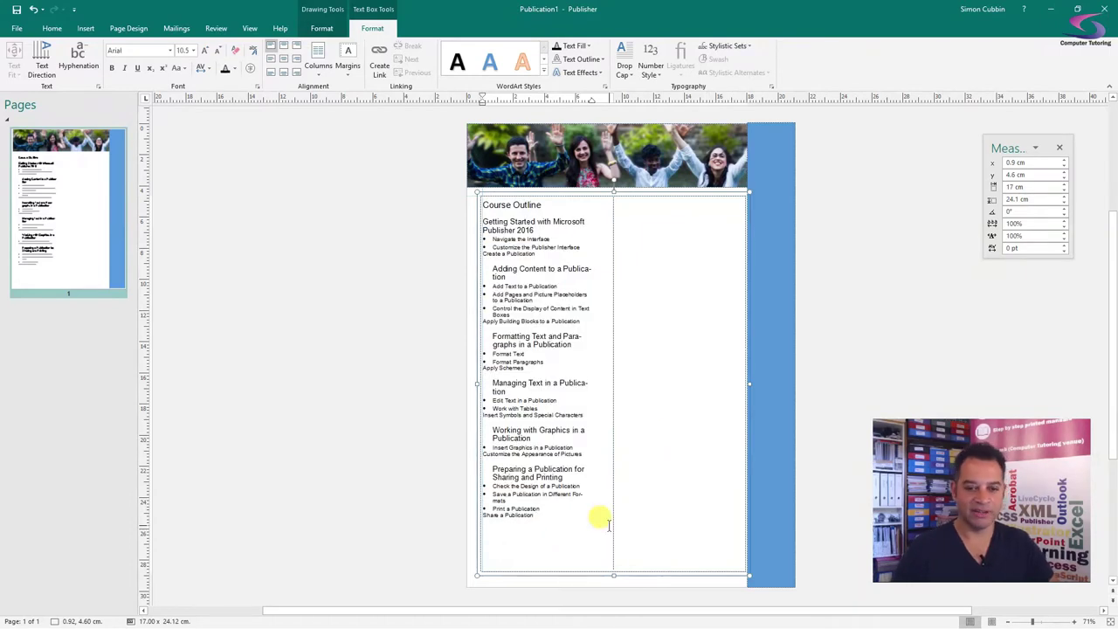
pyautogui.hotkey('ctrl', 'v')
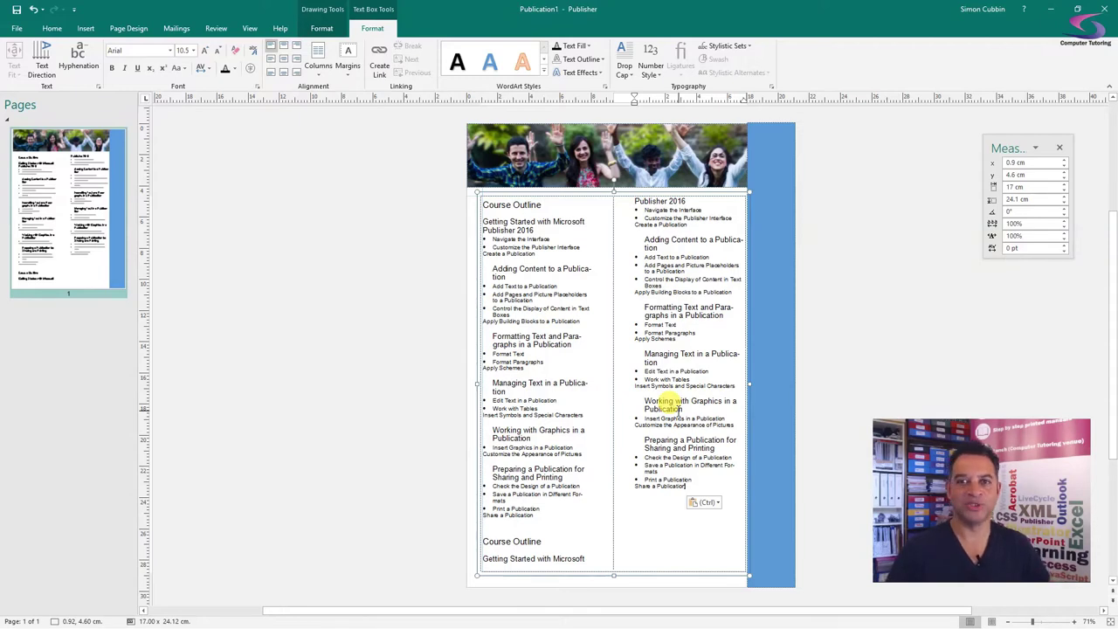
# Delete the two-column text box from the page.
pyautogui.click(493, 194)
pyautogui.press('Delete')
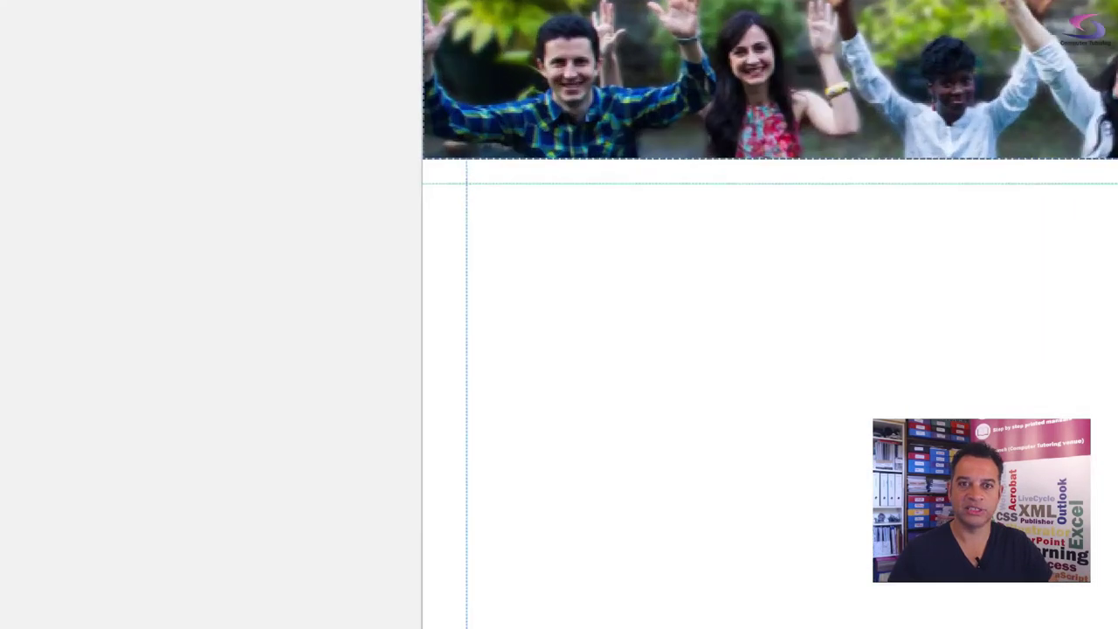
pyautogui.click(482, 202)
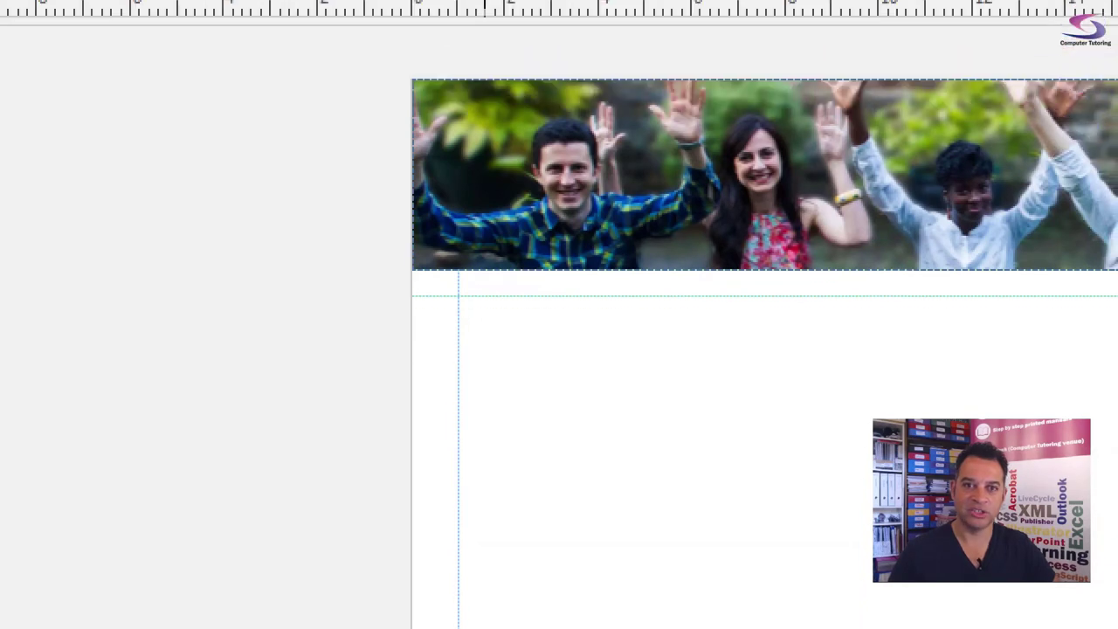
pyautogui.moveTo(494, 93); pyautogui.dragTo(467, 113)
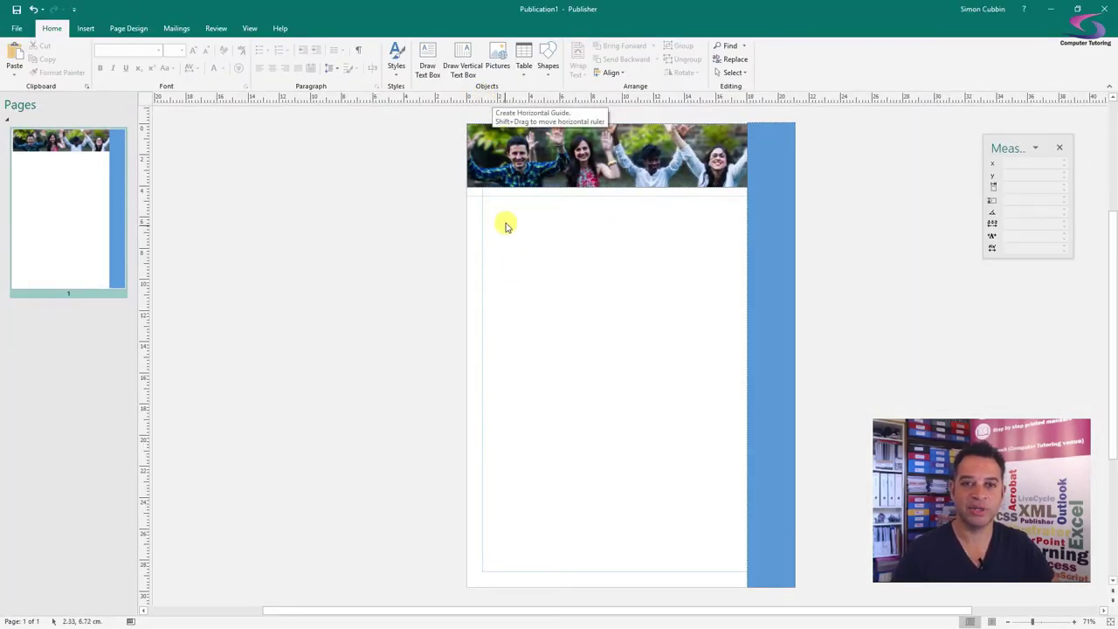
# Open the ruler guide settings for vertical guides and place the dialog clear of the page.
pyautogui.click(134, 29)
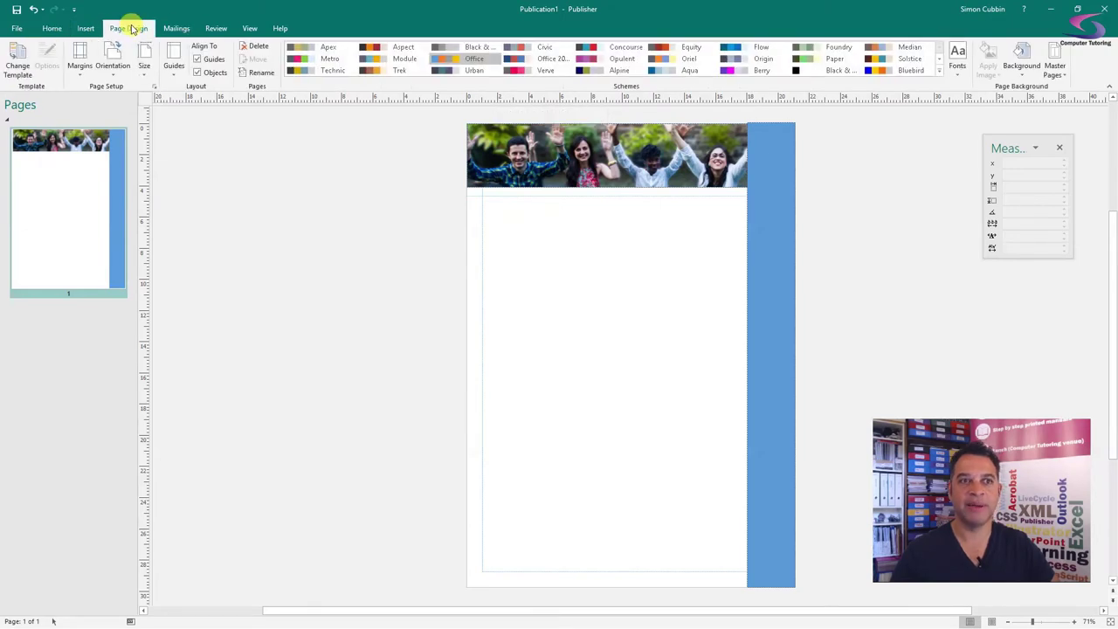
pyautogui.click(172, 65)
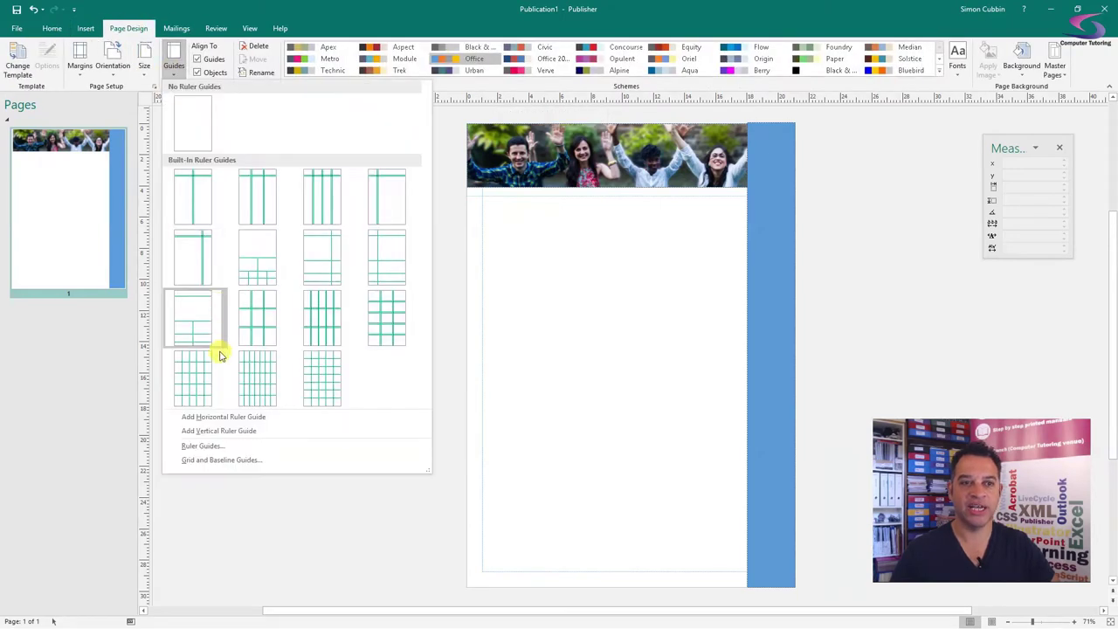
pyautogui.click(206, 449)
pyautogui.click(486, 228)
pyautogui.moveTo(491, 209); pyautogui.dragTo(360, 164)
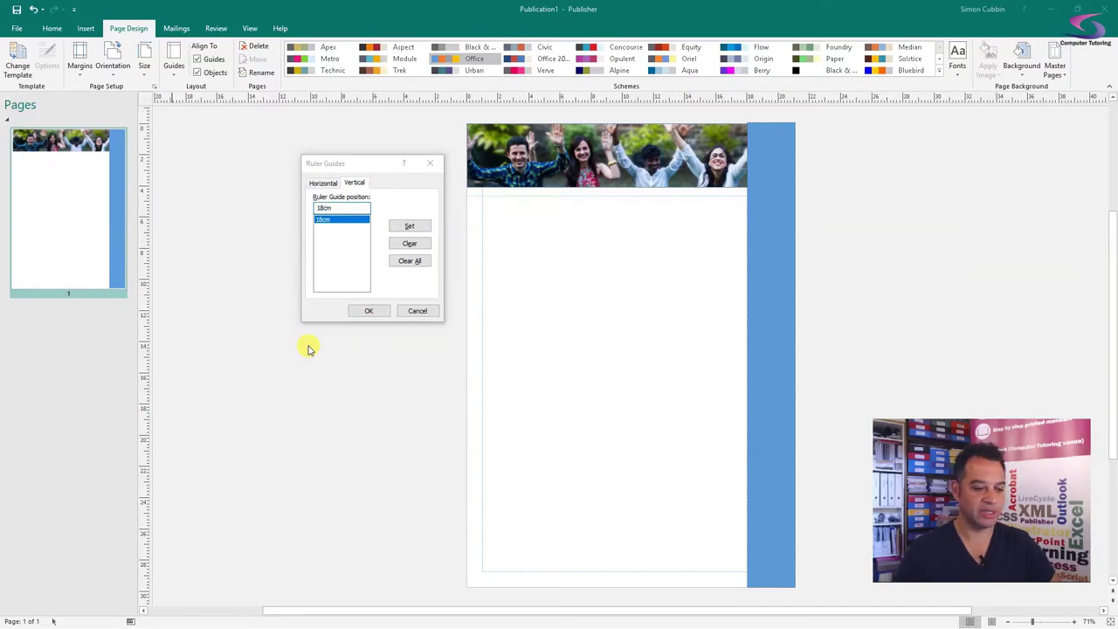
# Open Calculator, work out 18 minus 1 divided by 2 for the column centre, and close it.
pyautogui.press('super')
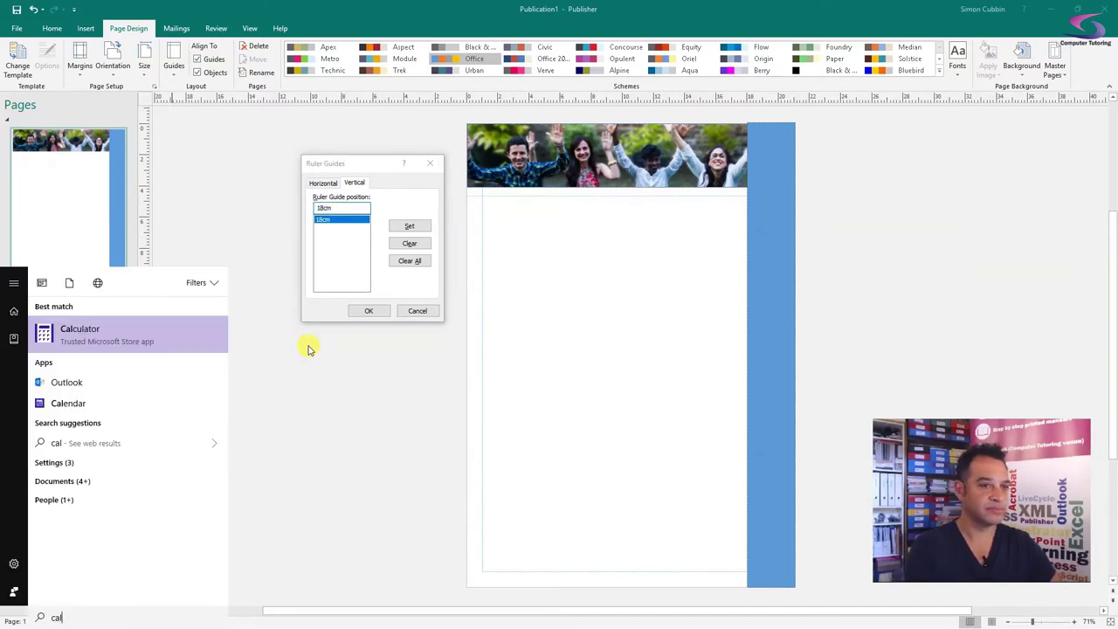
pyautogui.press('Escape')
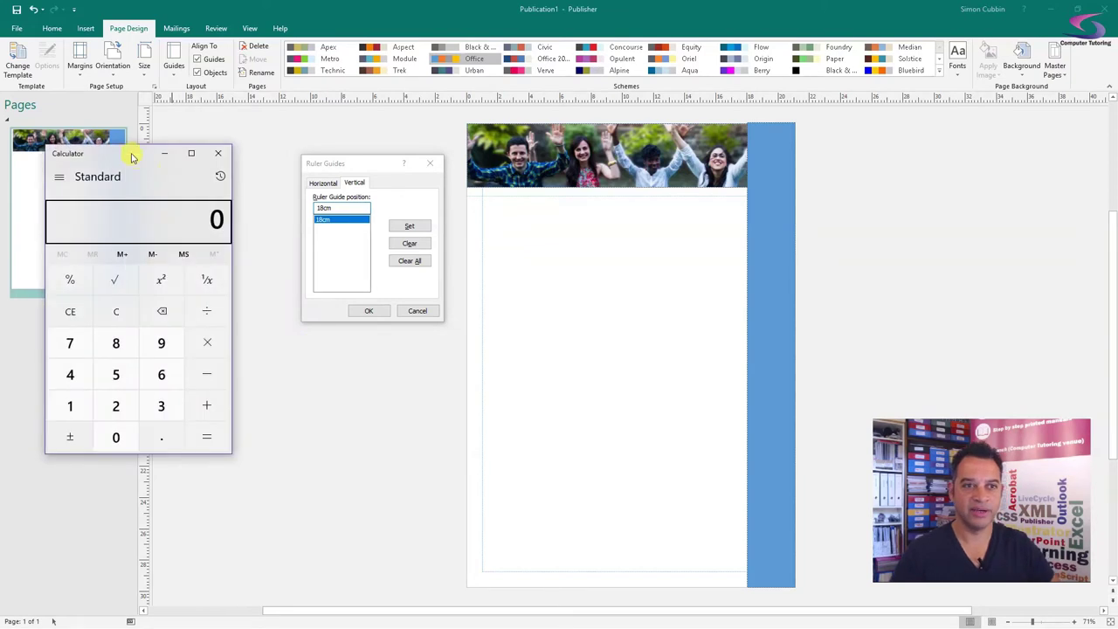
pyautogui.moveTo(126, 153); pyautogui.dragTo(595, 128)
pyautogui.click(538, 381)
pyautogui.click(582, 319)
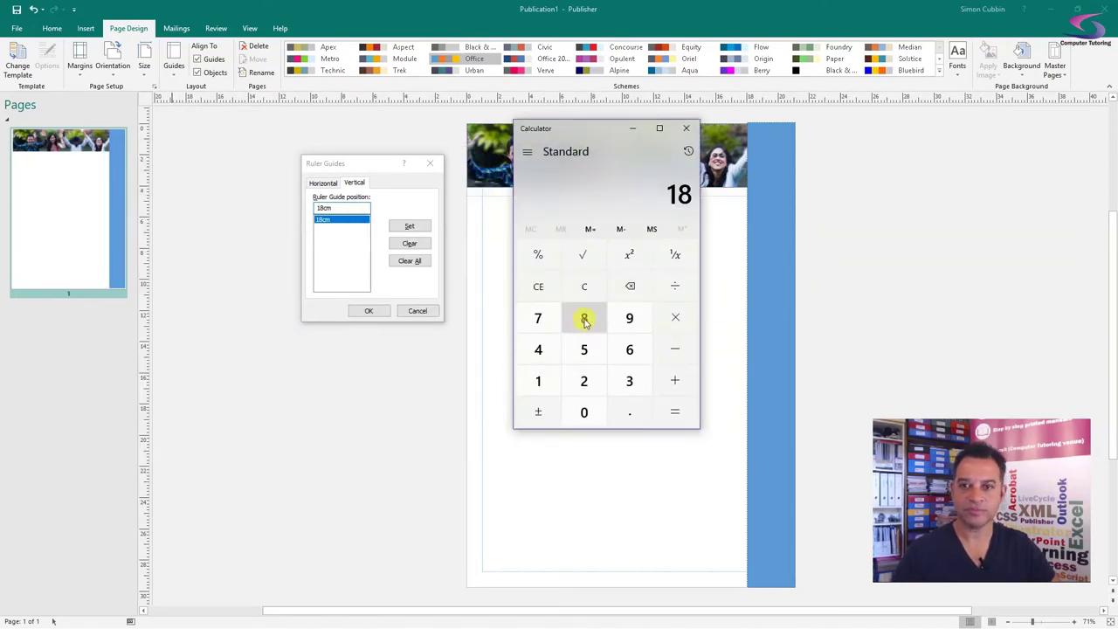
pyautogui.click(681, 289)
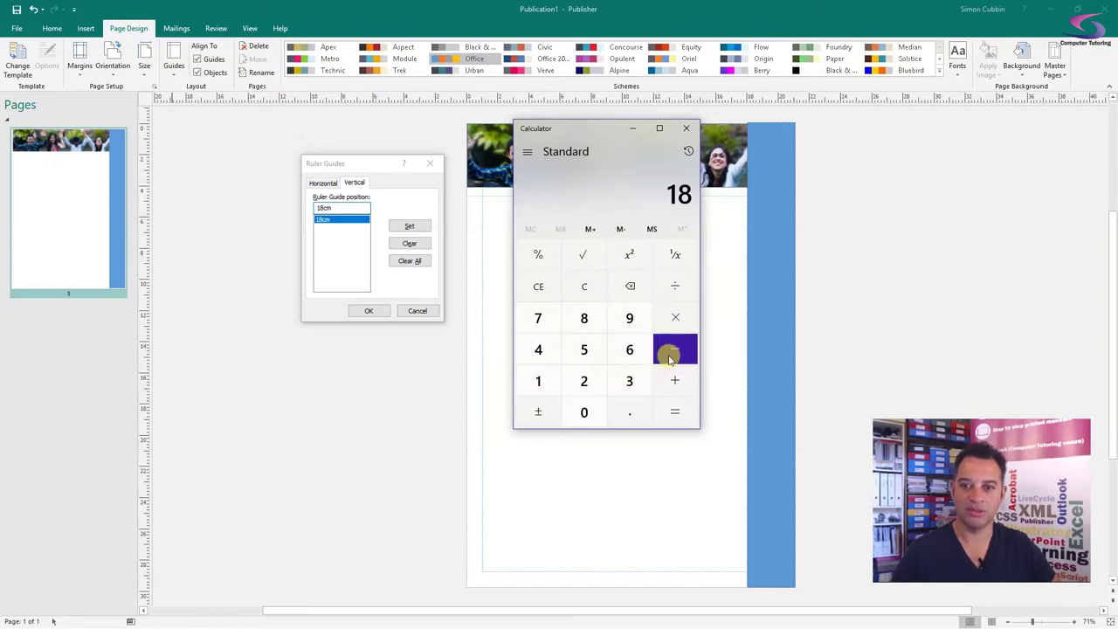
pyautogui.click(534, 379)
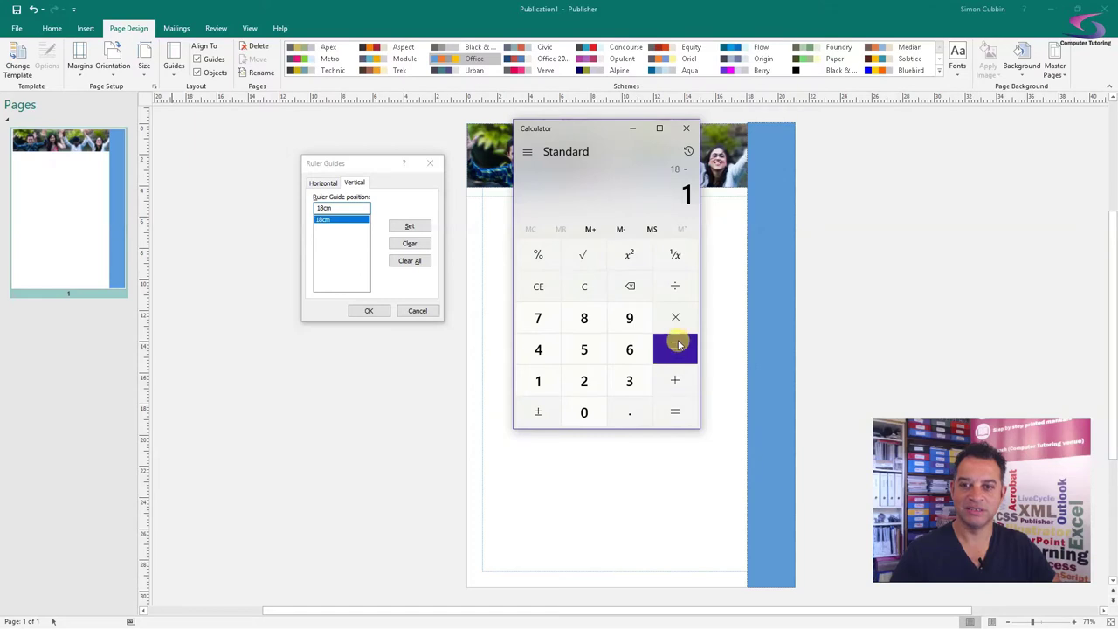
pyautogui.click(679, 407)
pyautogui.click(682, 312)
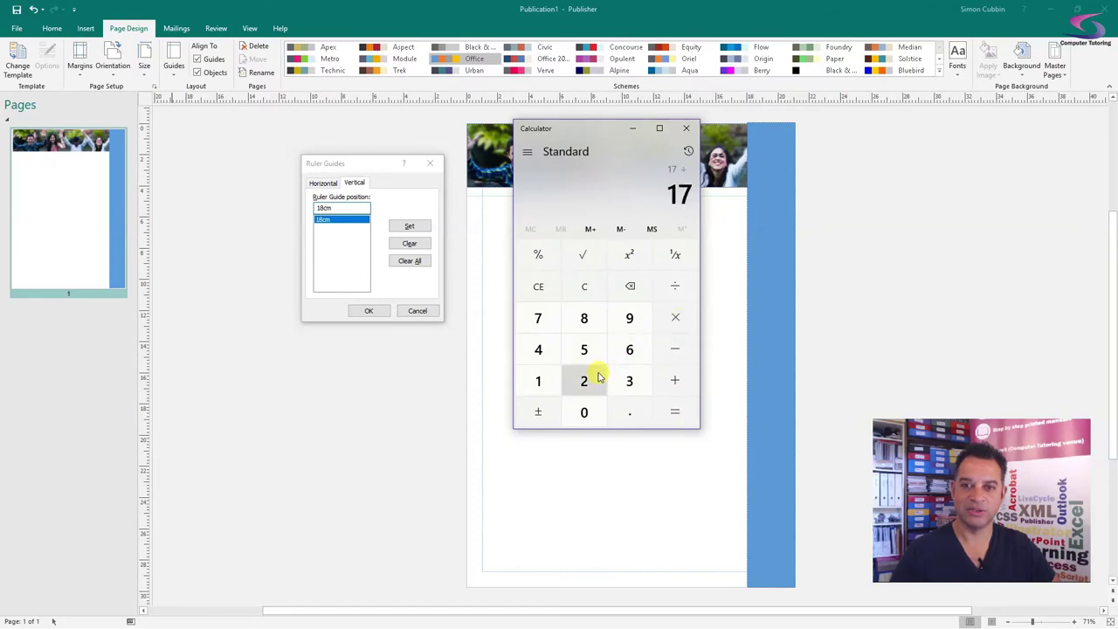
pyautogui.click(674, 410)
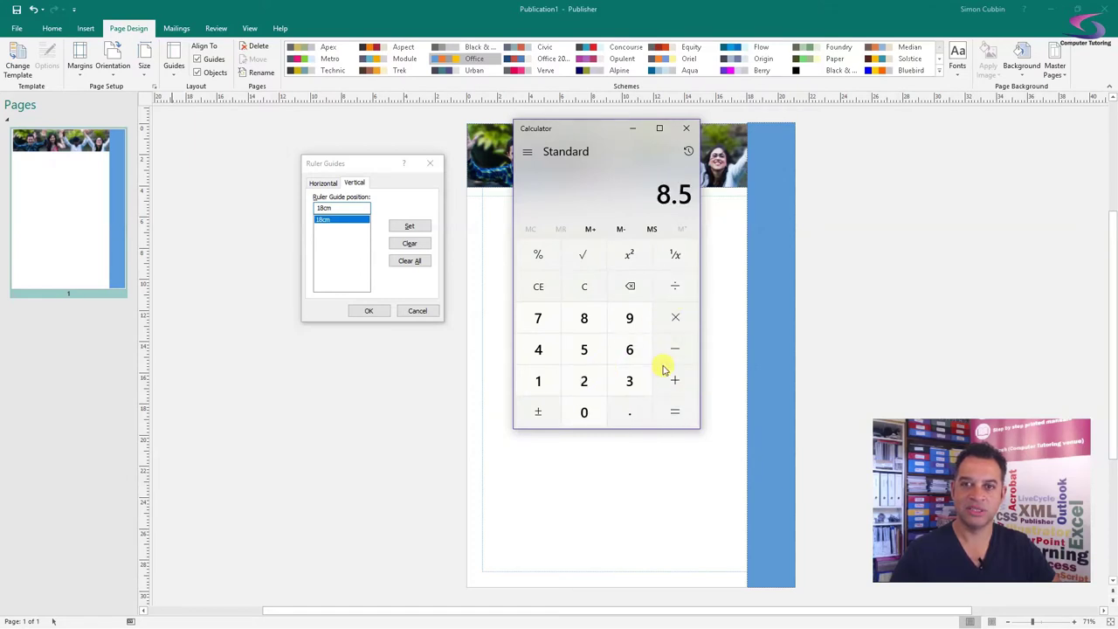
pyautogui.moveTo(608, 131); pyautogui.dragTo(588, 346)
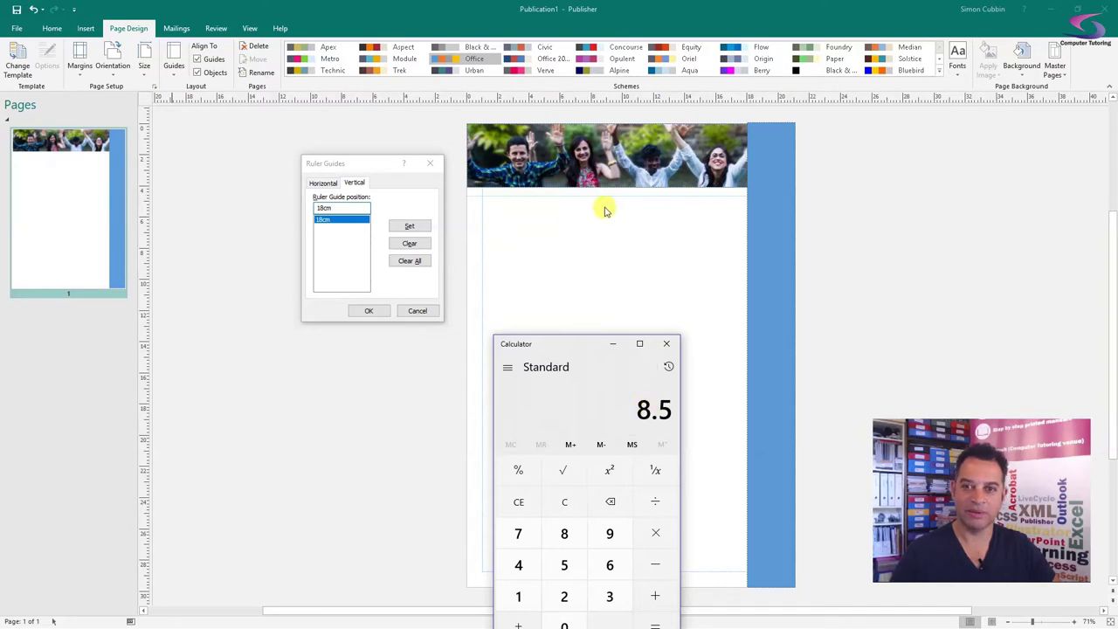
pyautogui.click(668, 345)
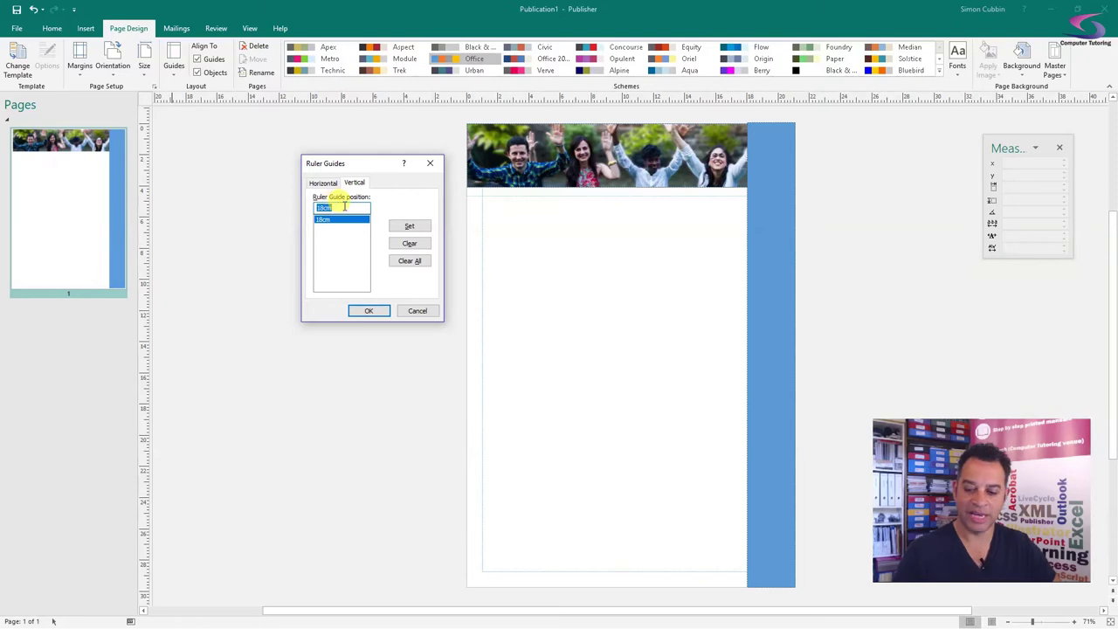
# Add a vertical ruler guide at 9.5 cm.
pyautogui.write('9.5')
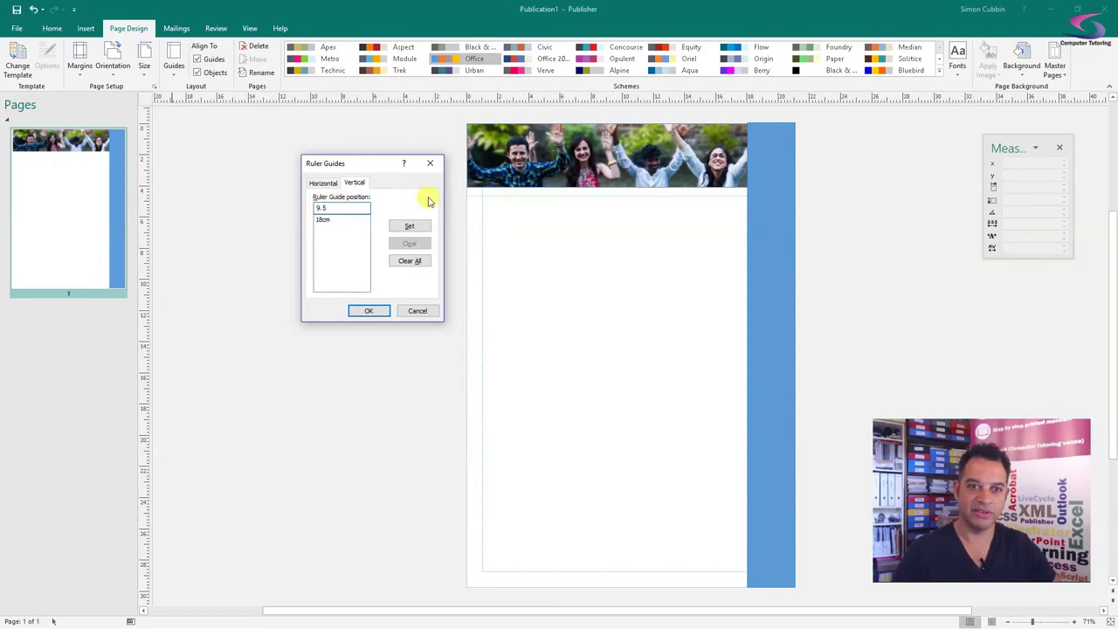
pyautogui.click(409, 226)
pyautogui.click(369, 310)
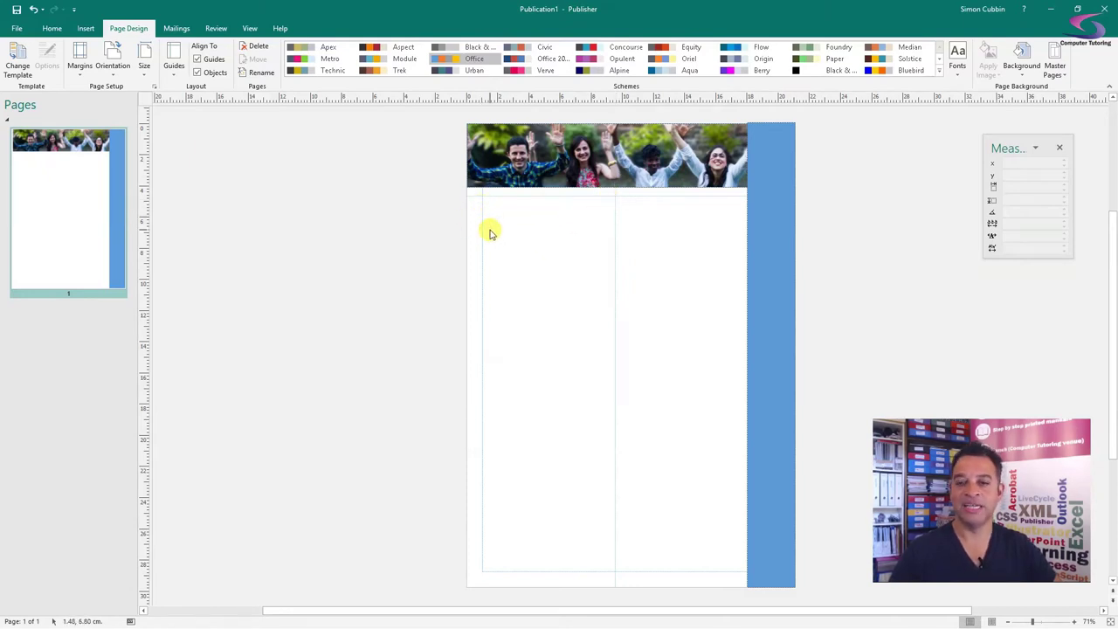
pyautogui.click(86, 28)
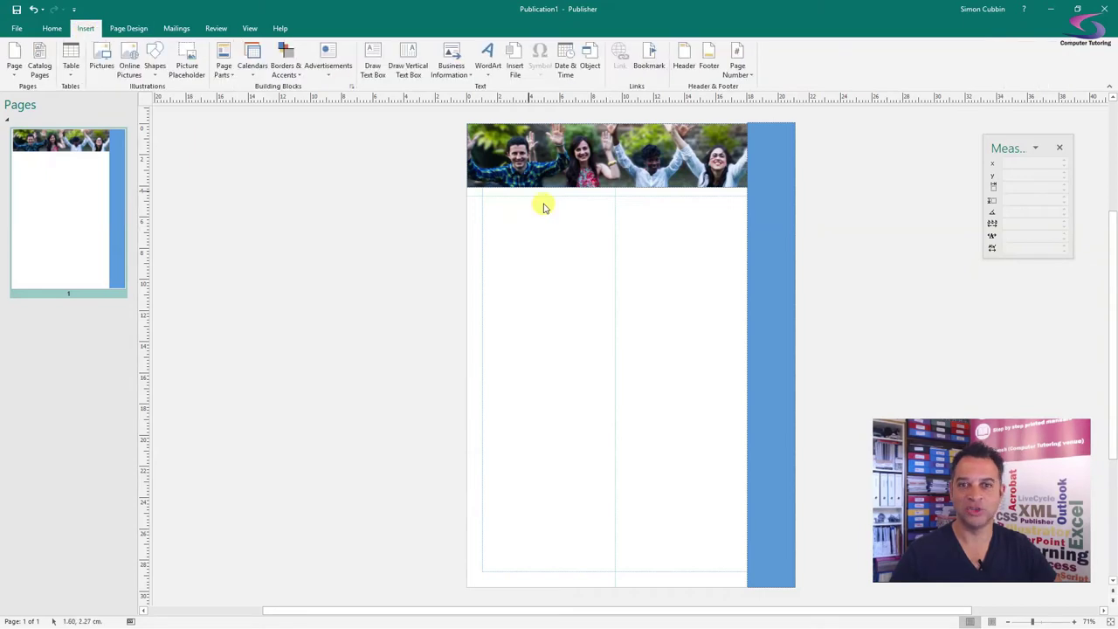
pyautogui.click(52, 28)
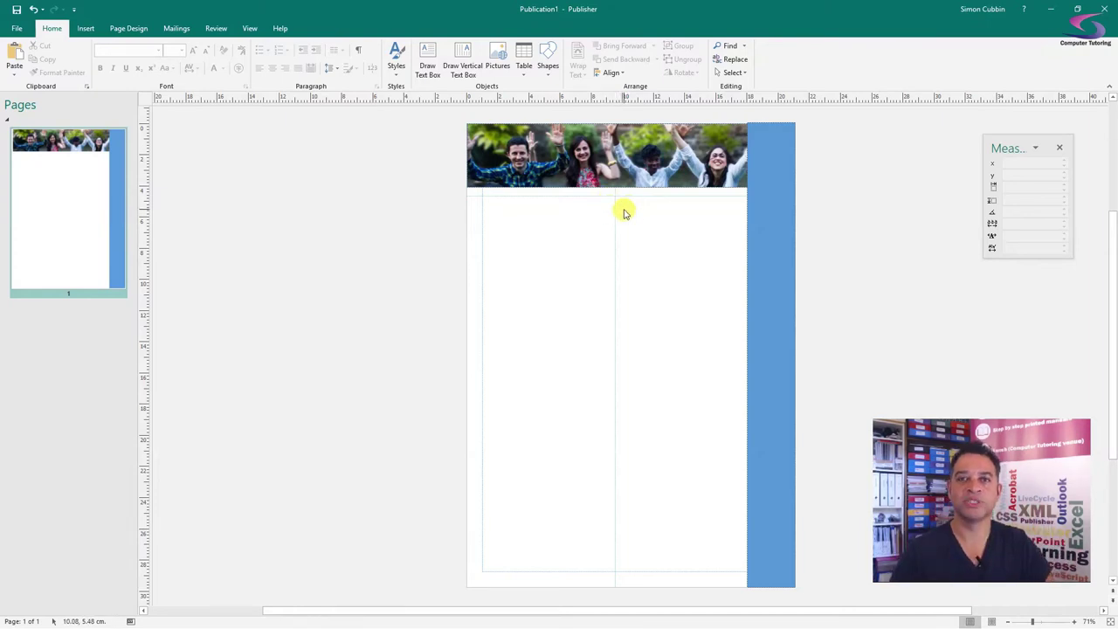
# Add vertical ruler guides at 10.5 cm and 8.5 cm, on either side of the column centre guide.
pyautogui.click(129, 28)
pyautogui.click(174, 66)
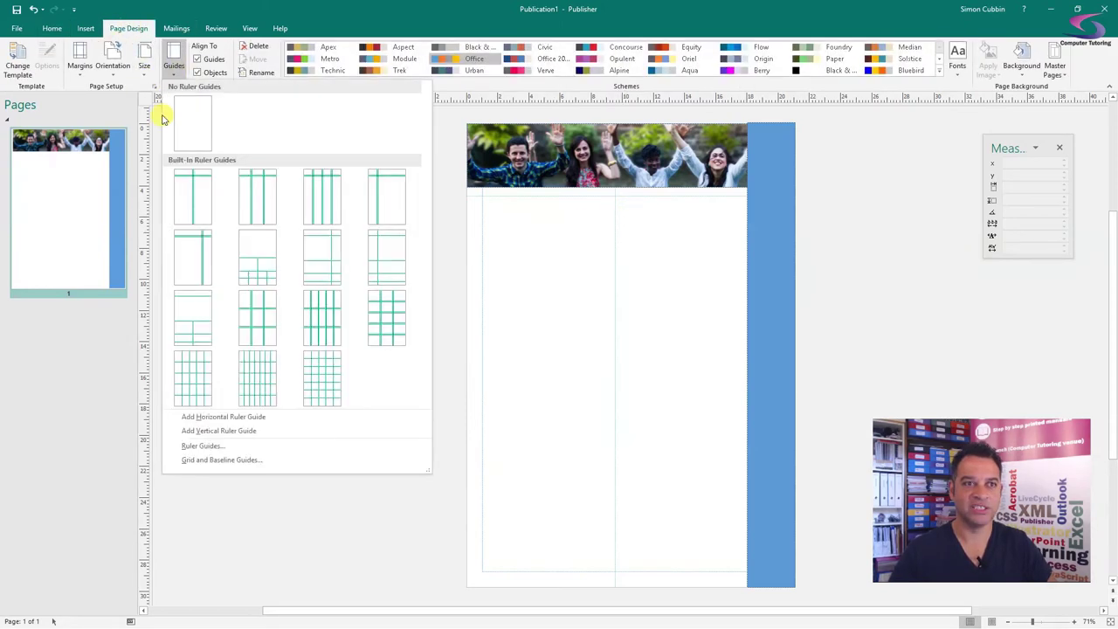
pyautogui.click(210, 446)
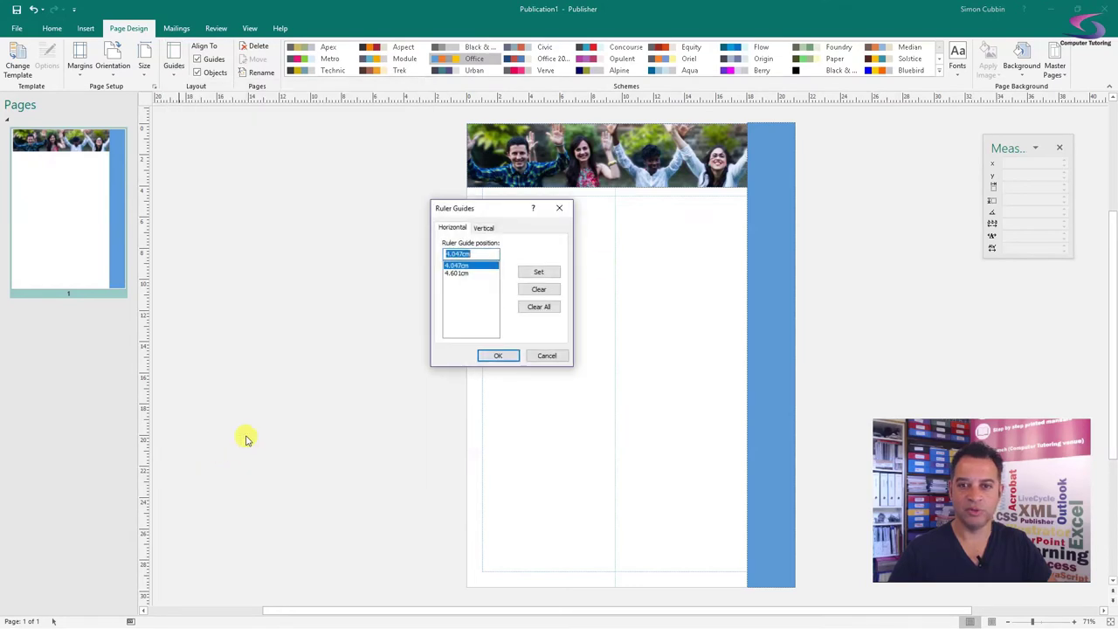
pyautogui.click(483, 227)
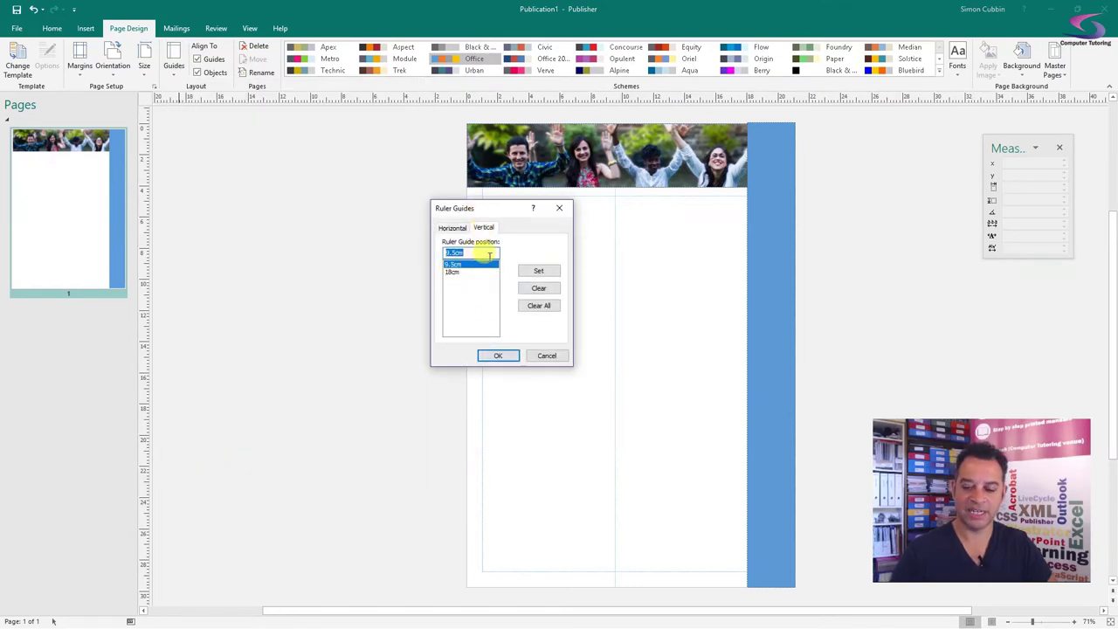
pyautogui.write('10.5')
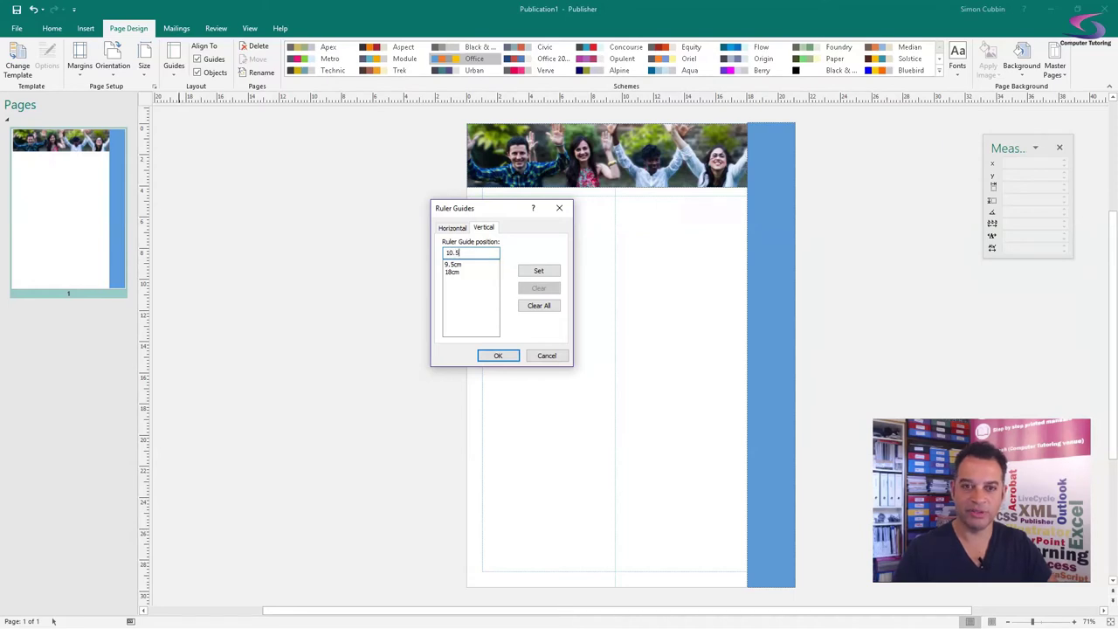
pyautogui.click(551, 275)
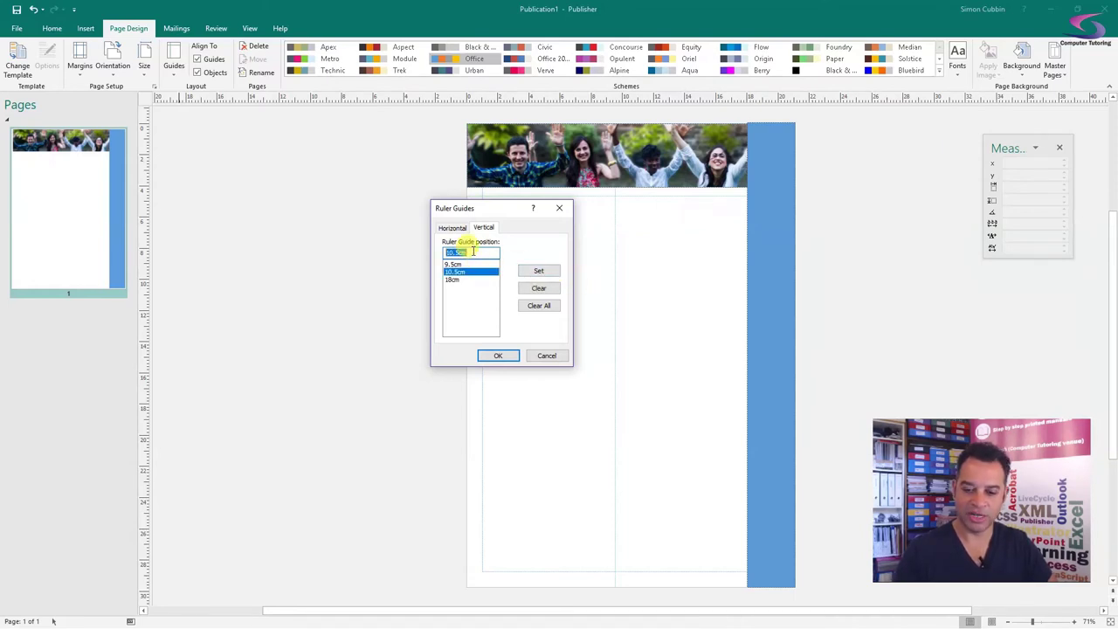
pyautogui.write('8.5')
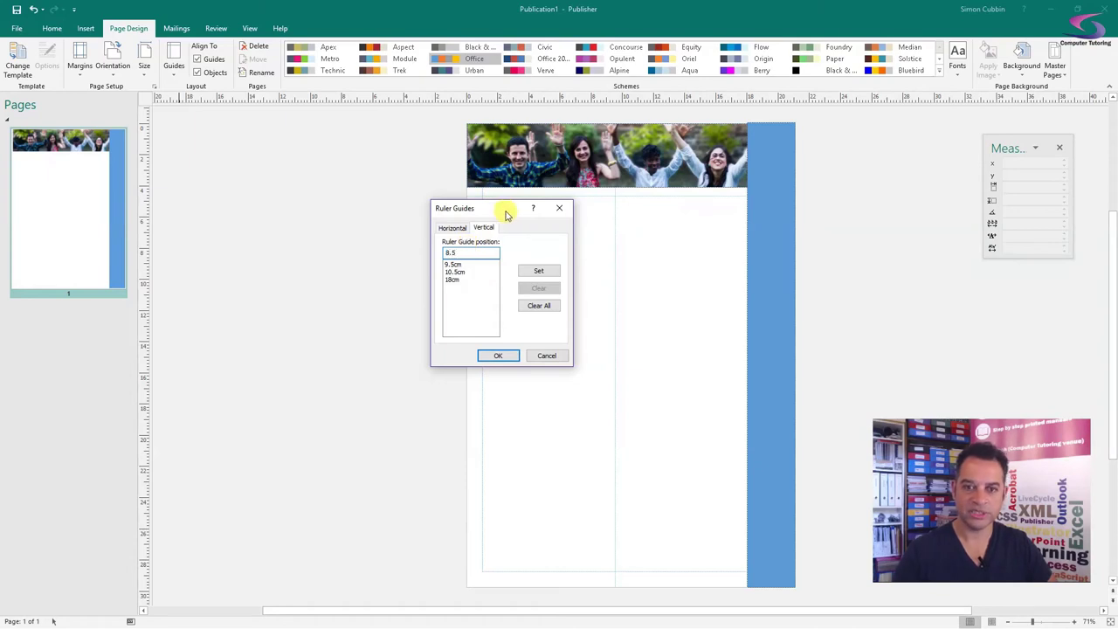
pyautogui.click(537, 271)
pyautogui.click(498, 356)
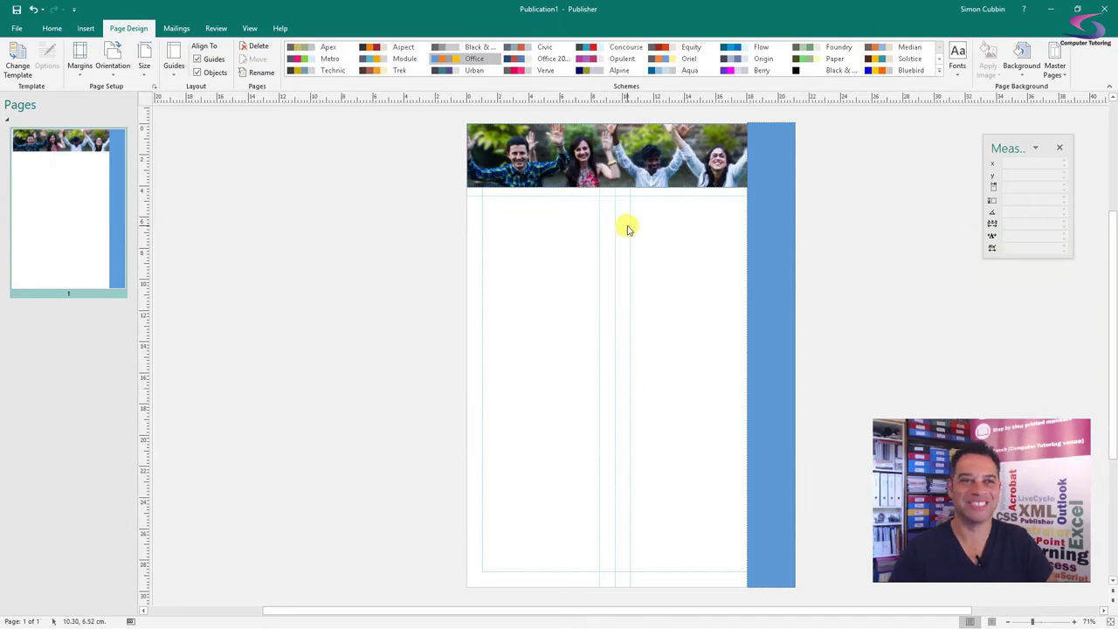
# Replace the 8.5 cm and 10.5 cm vertical ruler guides with guides at 9 cm and 10 cm.
pyautogui.click(173, 65)
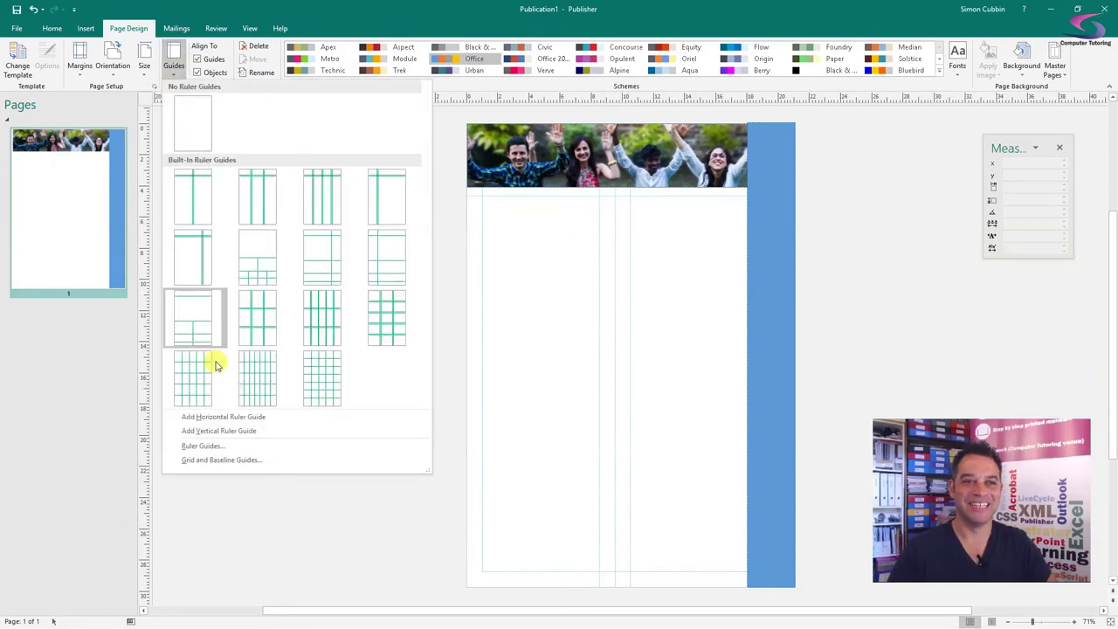
pyautogui.click(220, 447)
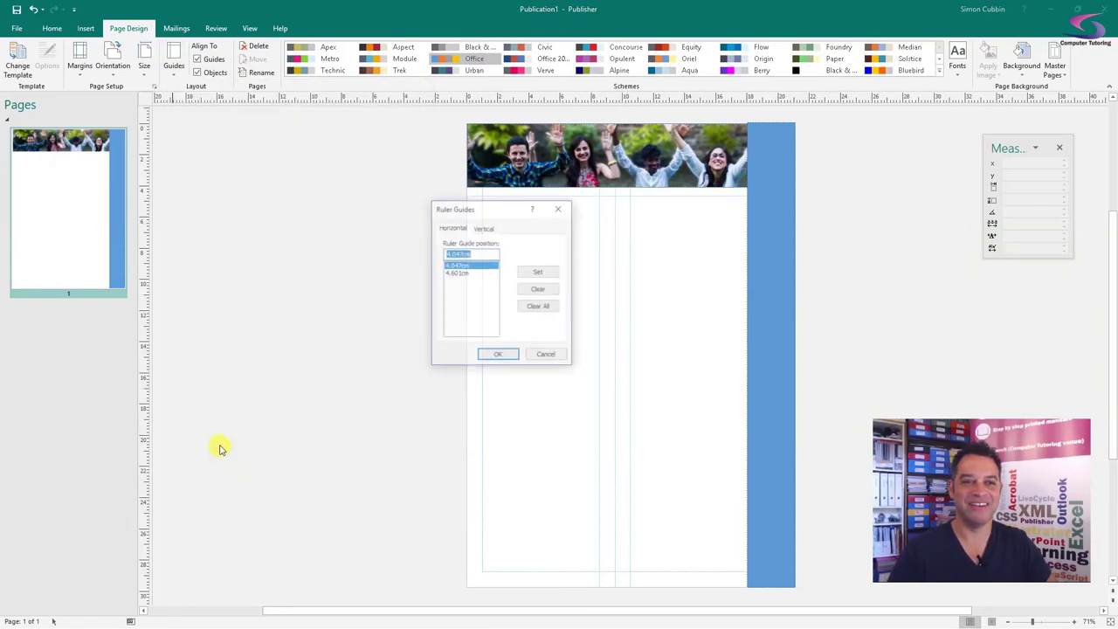
pyautogui.click(486, 227)
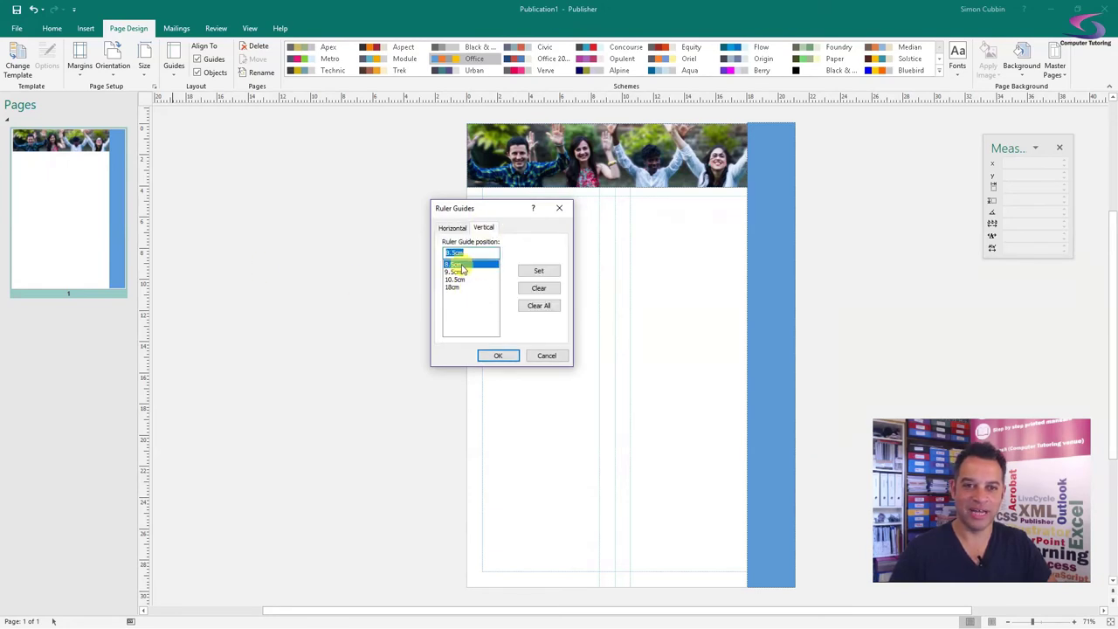
pyautogui.click(536, 288)
pyautogui.click(541, 289)
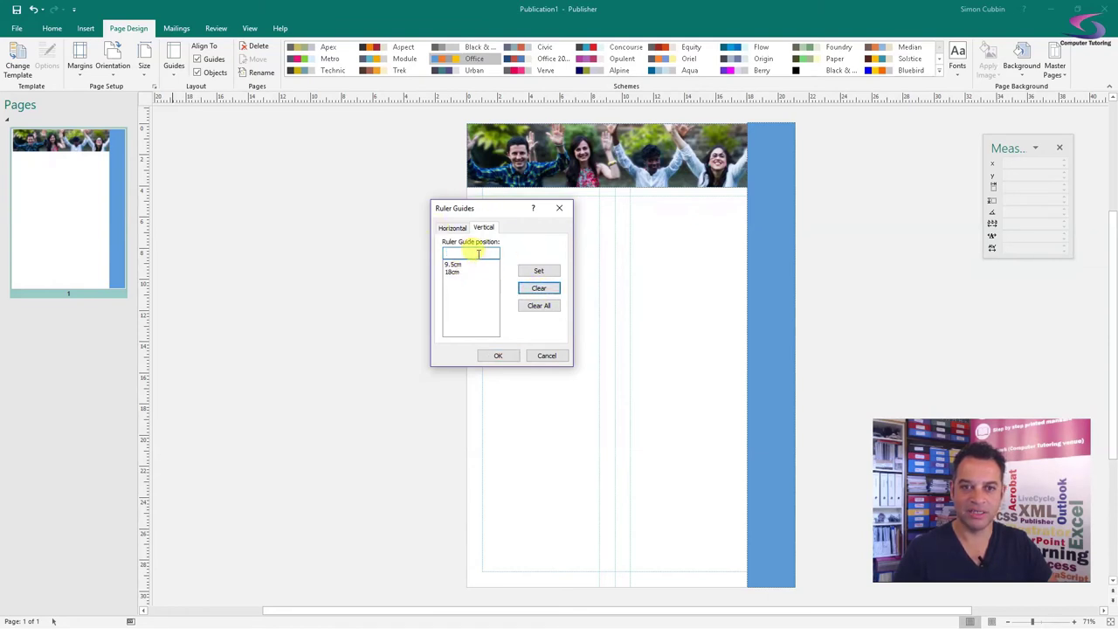
pyautogui.click(478, 252)
pyautogui.write('9')
pyautogui.click(539, 271)
pyautogui.write('10')
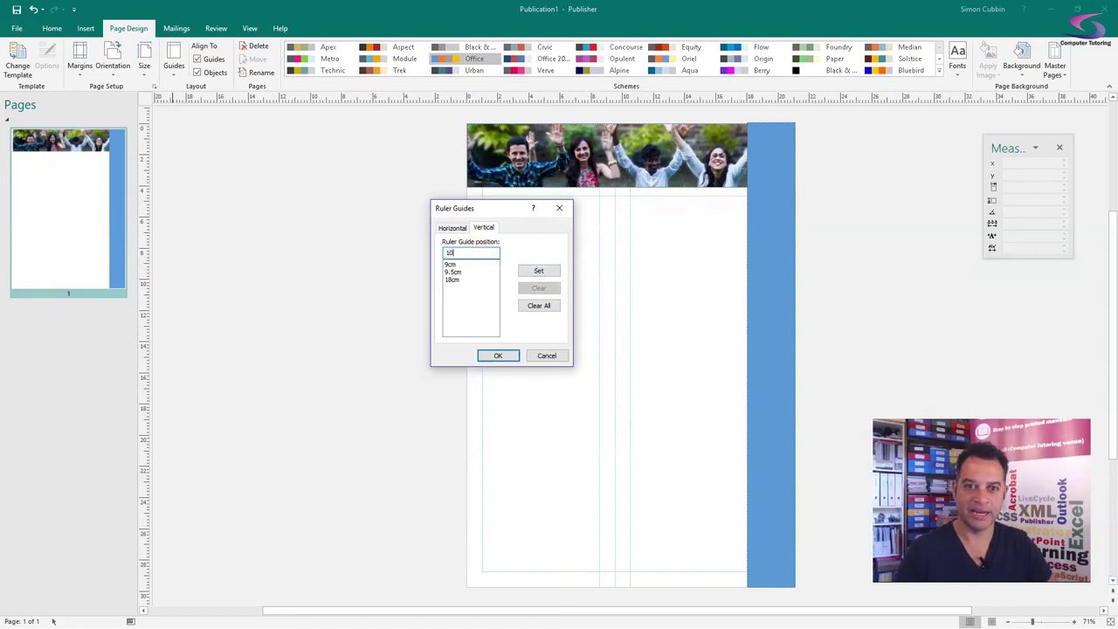
pyautogui.click(531, 272)
pyautogui.click(497, 356)
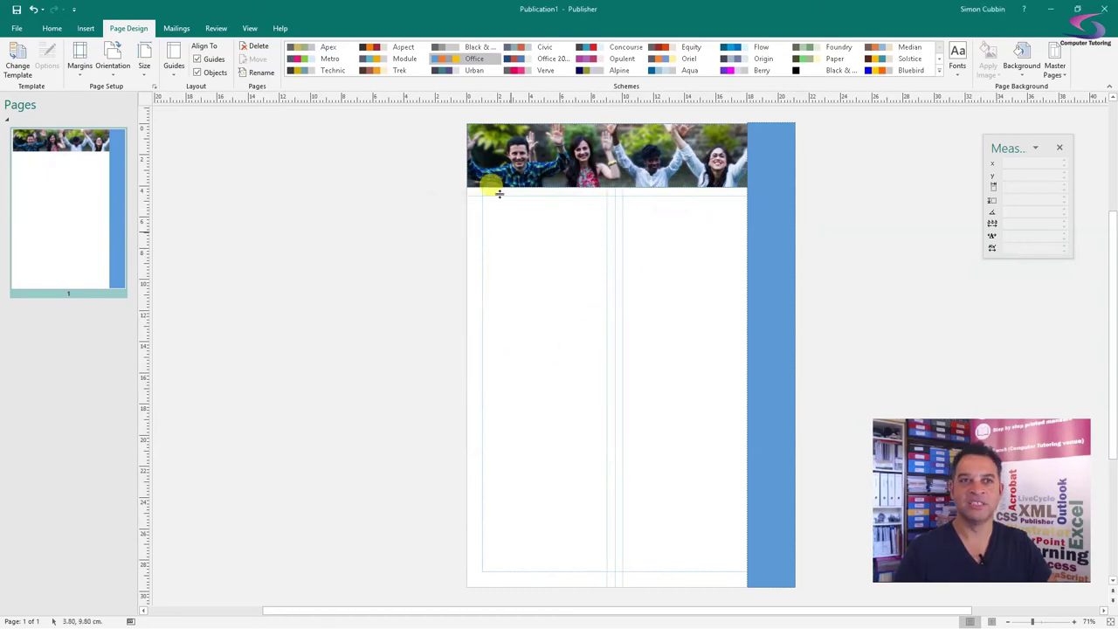
# Draw two text boxes, each about 8 cm wide and 24 cm high, filling the left and right columns between the guides.
pyautogui.click(86, 28)
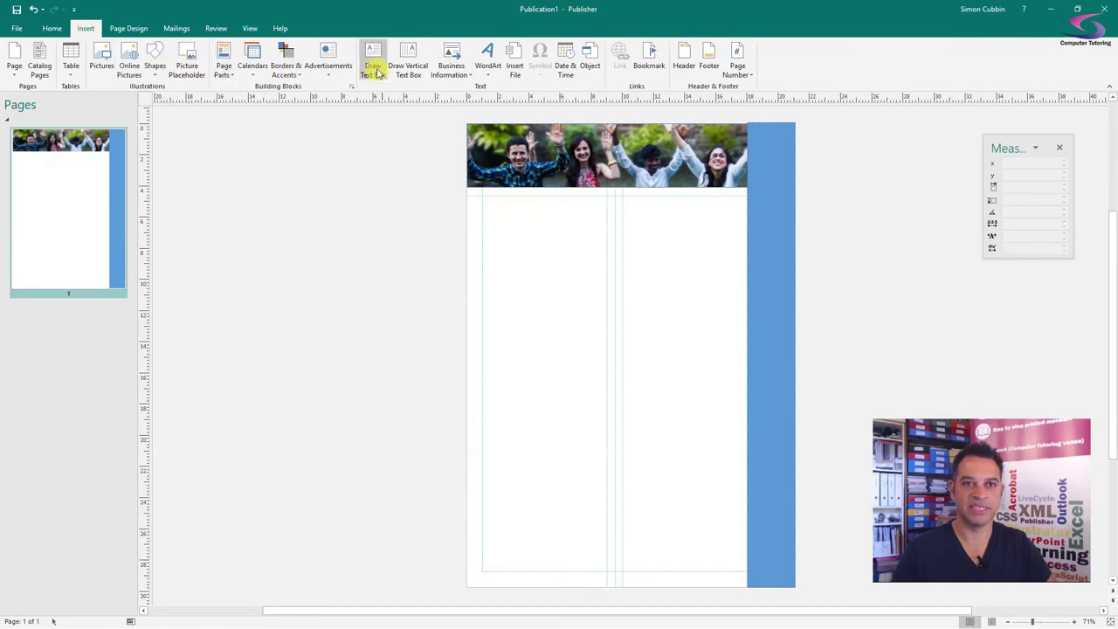
pyautogui.moveTo(480, 195); pyautogui.dragTo(604, 523)
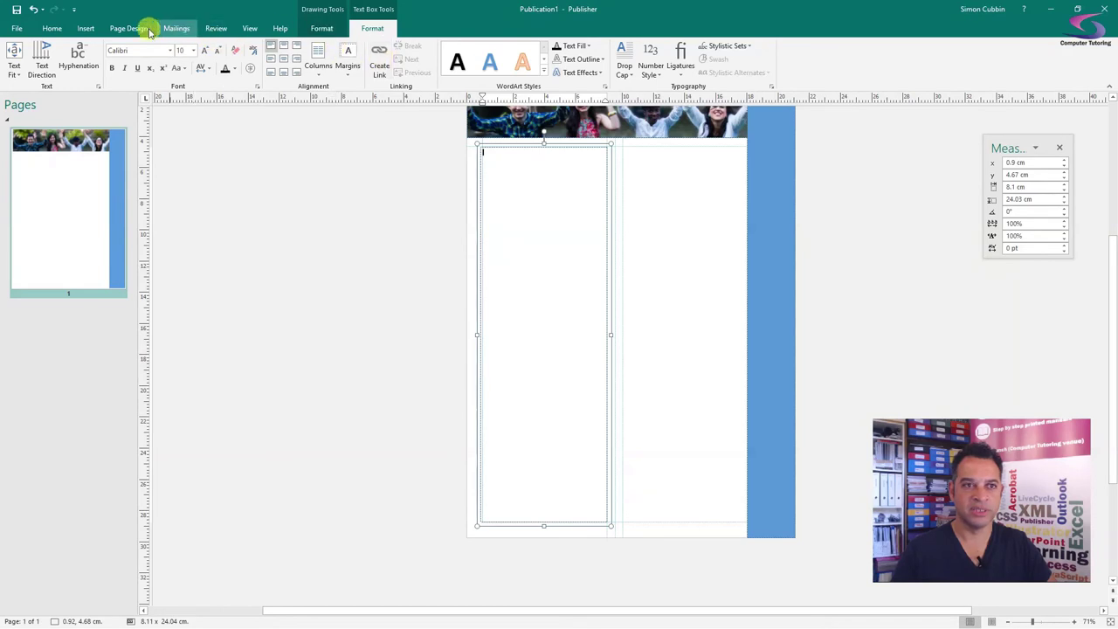
pyautogui.click(85, 28)
pyautogui.click(372, 63)
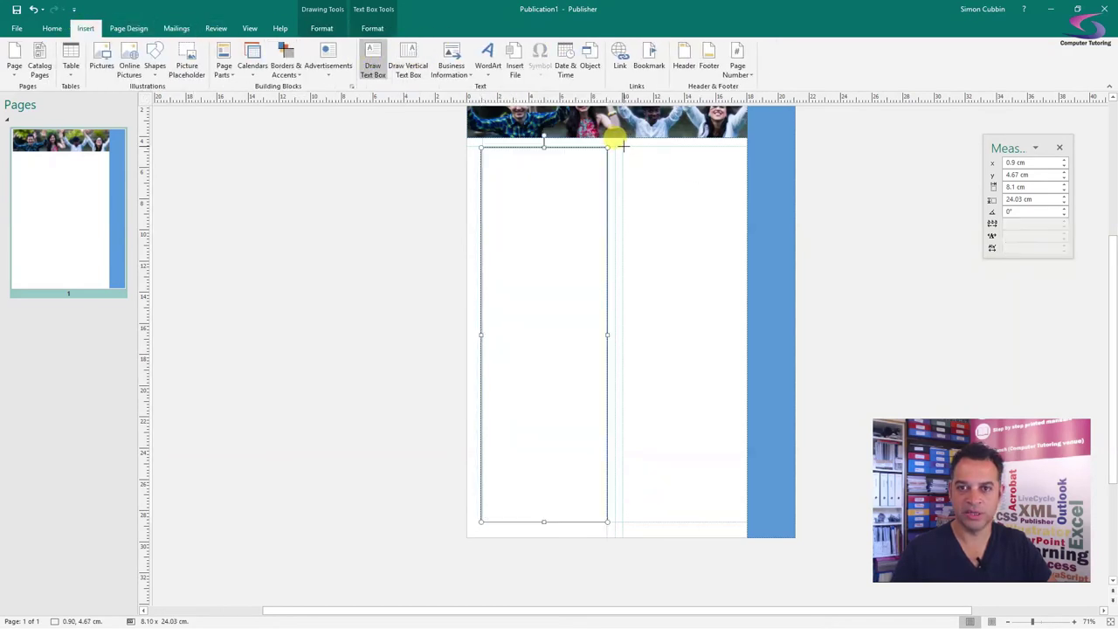
pyautogui.moveTo(622, 145); pyautogui.dragTo(746, 521)
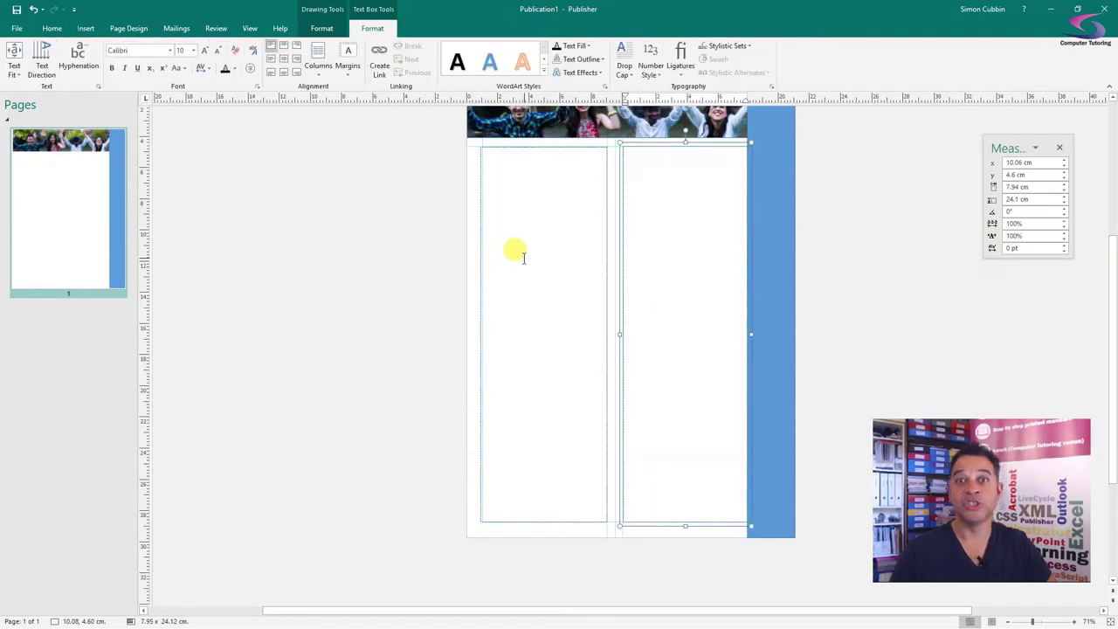
# Paste the copied Publisher 2016 course outline into the left column's text box and paste it again at its end.
pyautogui.click(586, 182)
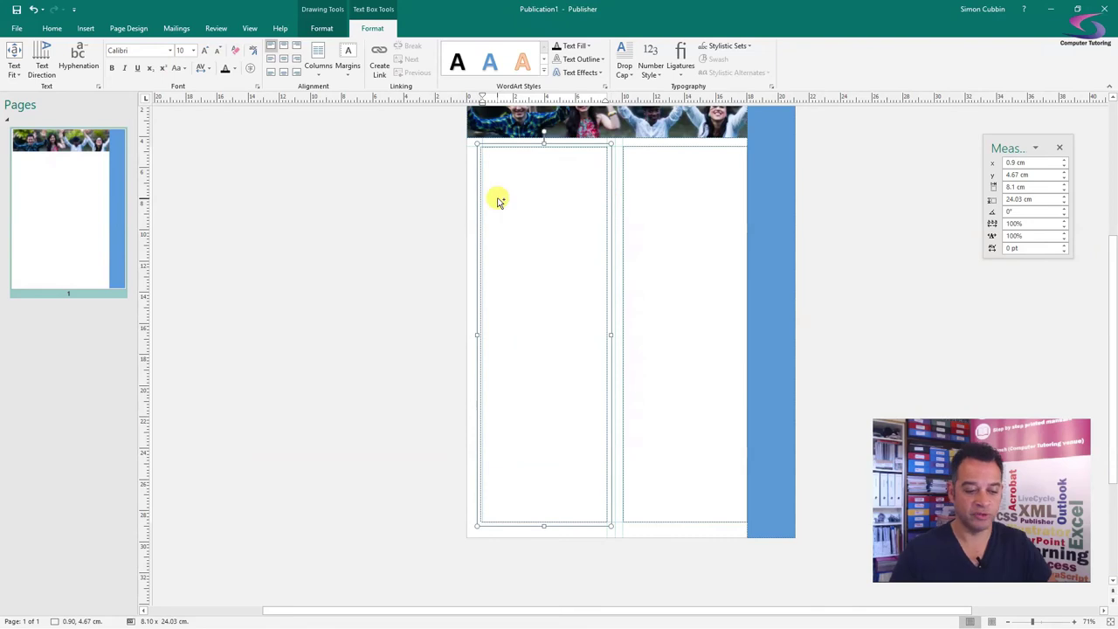
pyautogui.write('Course Outline Getting Started with Microsoft Publisher 2016 Navigate the Interface Customize the Publisher Interface Create a Publication Adding Content to a Publication Add Text to a Publication Add Pages and Picture Placeholders to a Publication Control the Display of Content in Text Boxes Apply Building Blocks to a Publication Formatting Text and Paragraphs in a Publication Format Text Format Paragraphs Apply Schemes Managing Text in a Publication Edit Text in a Publication Work with Tables Insert Symbols and Special Characters Working with Graphics in a Publication Insert Graphics in a Publication Customize the Appearance of Pictures Preparing a Publication for Sharing and Printing Check the Design of a Publication Save a Publication in Different Formats Print a Publication Share a Publication')
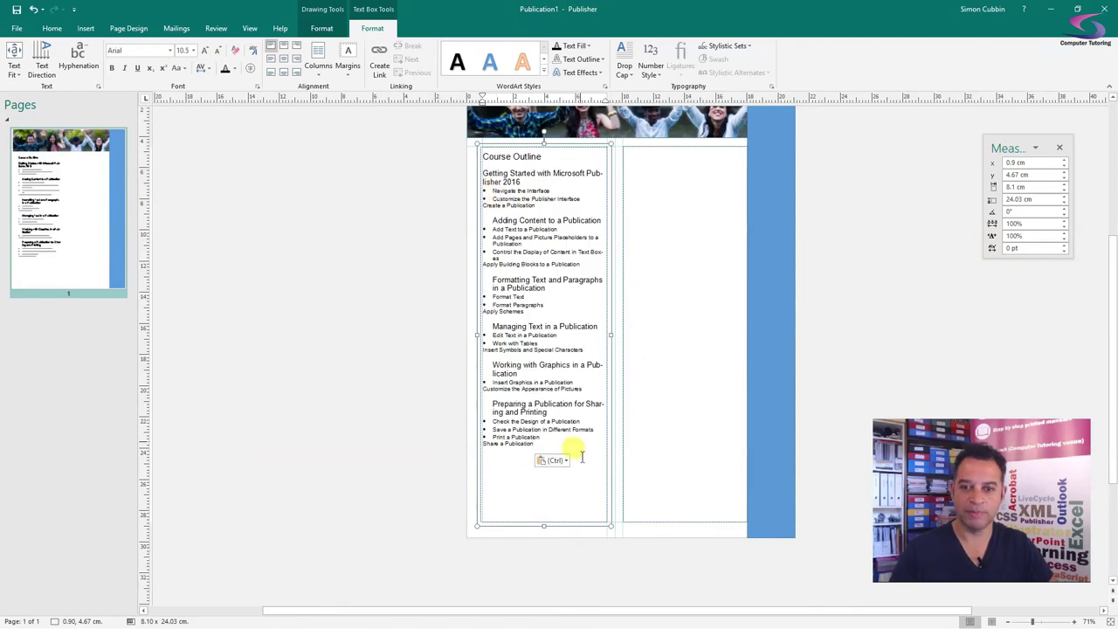
pyautogui.hotkey('ctrl', 'v')
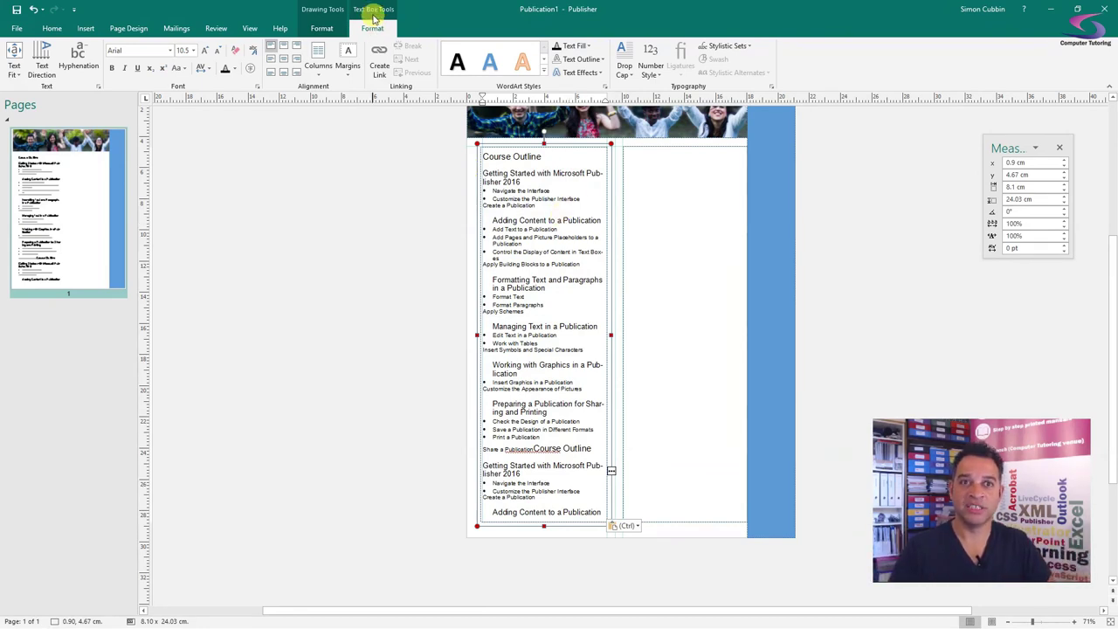
# Link the left column's text box to the empty right one so the overflowing outline continues there.
pyautogui.click(392, 183)
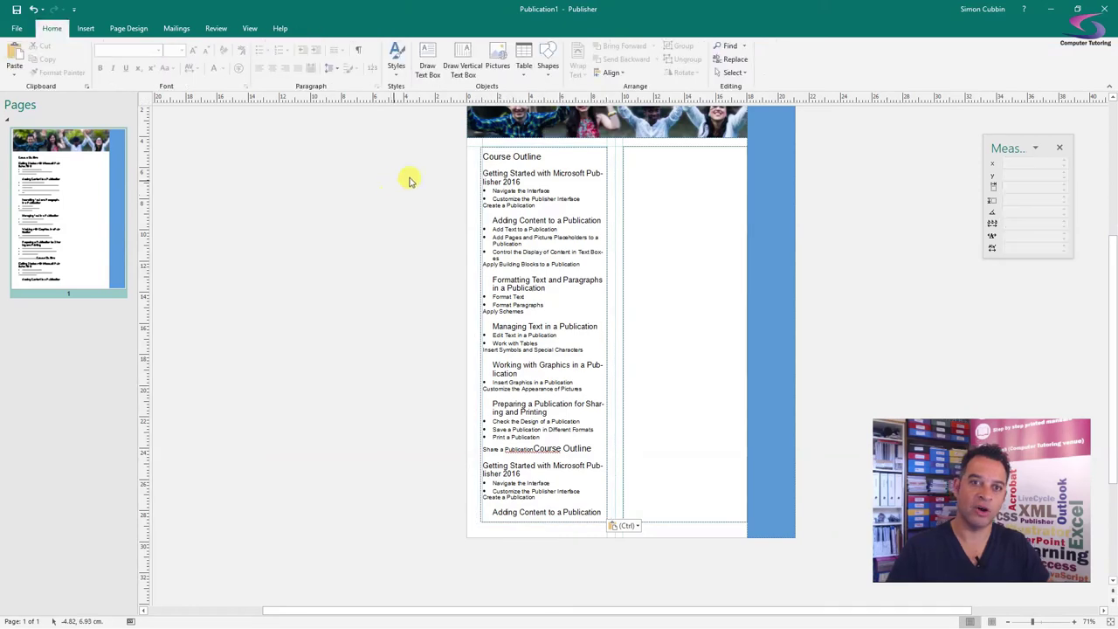
pyautogui.click(498, 182)
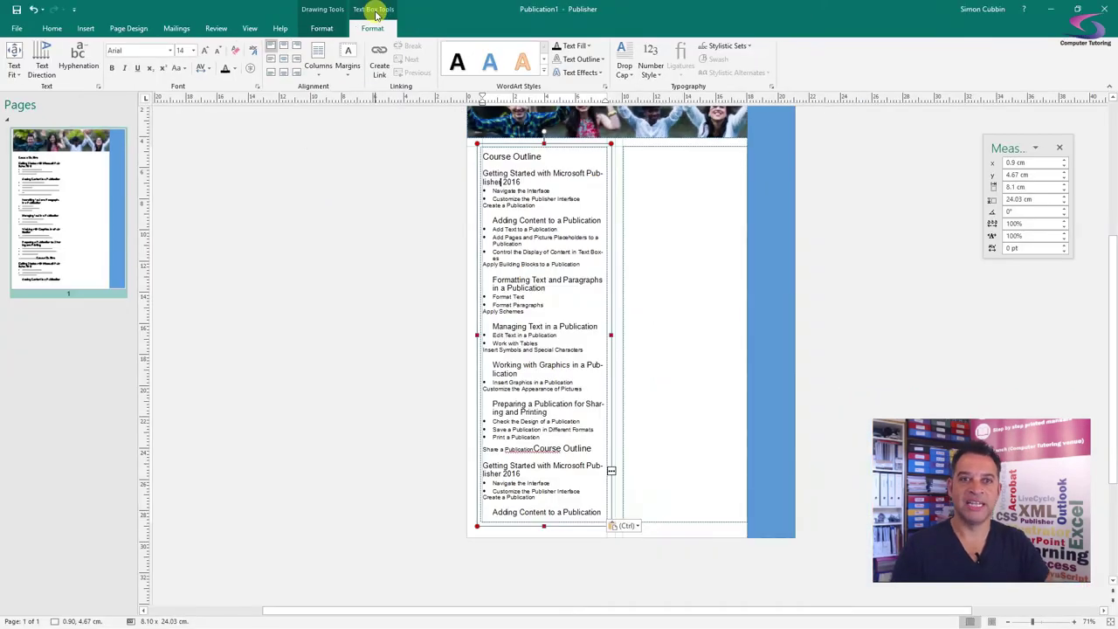
pyautogui.click(379, 61)
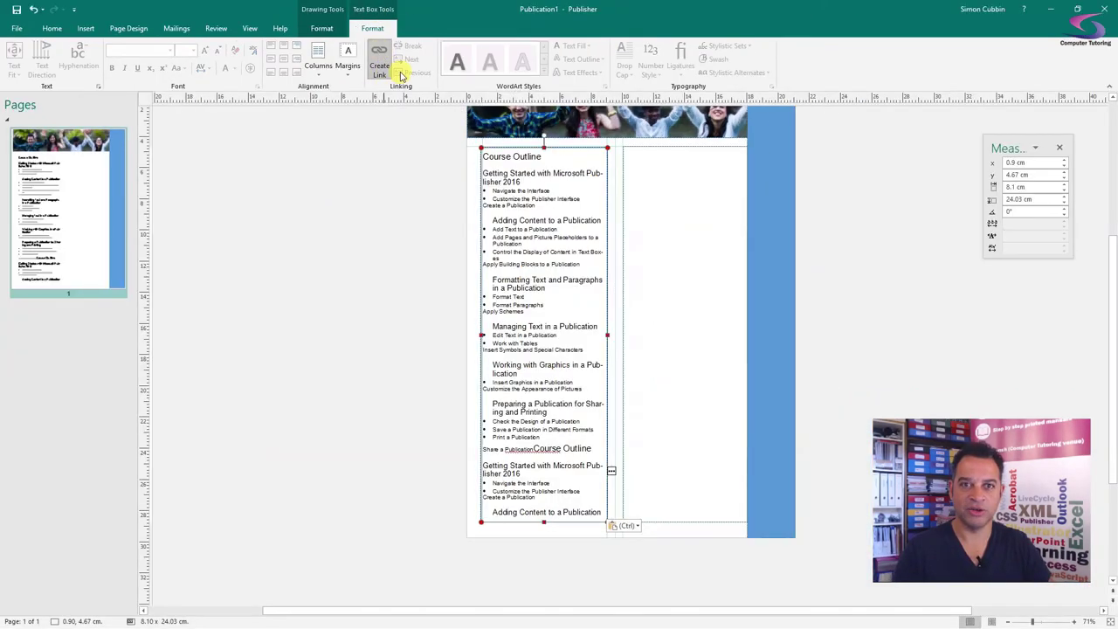
pyautogui.click(659, 184)
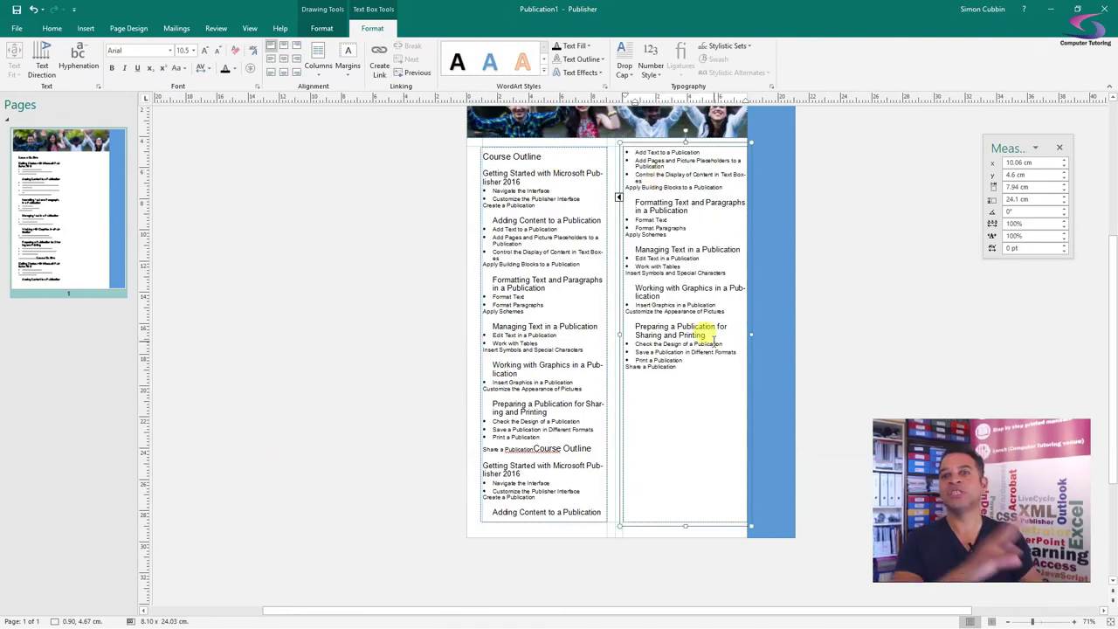